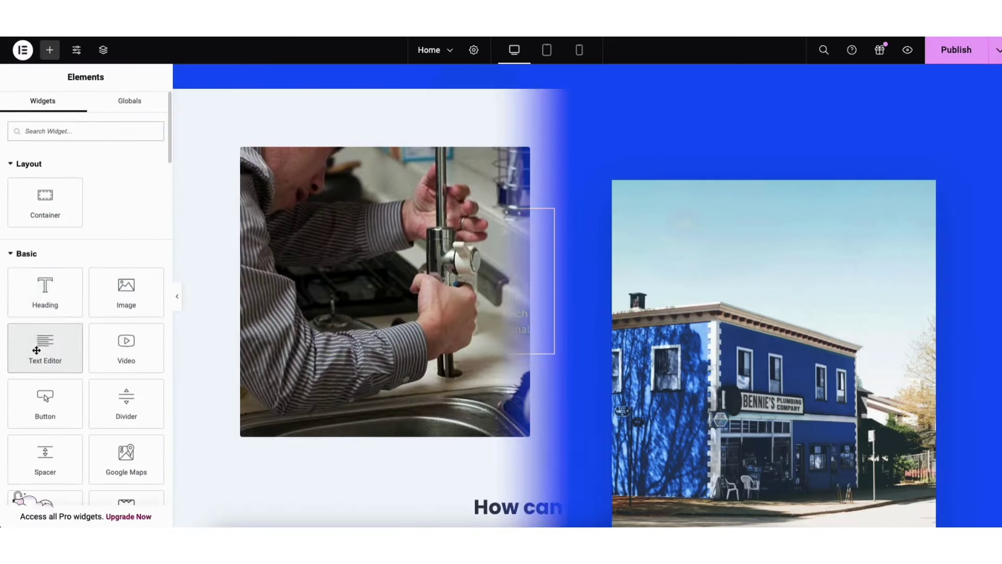
Place a Text Editor block and a Click here button under the Who Are We? heading
left_click_drag(44, 347, 586, 313)
left_click_drag(687, 276, 687, 272)
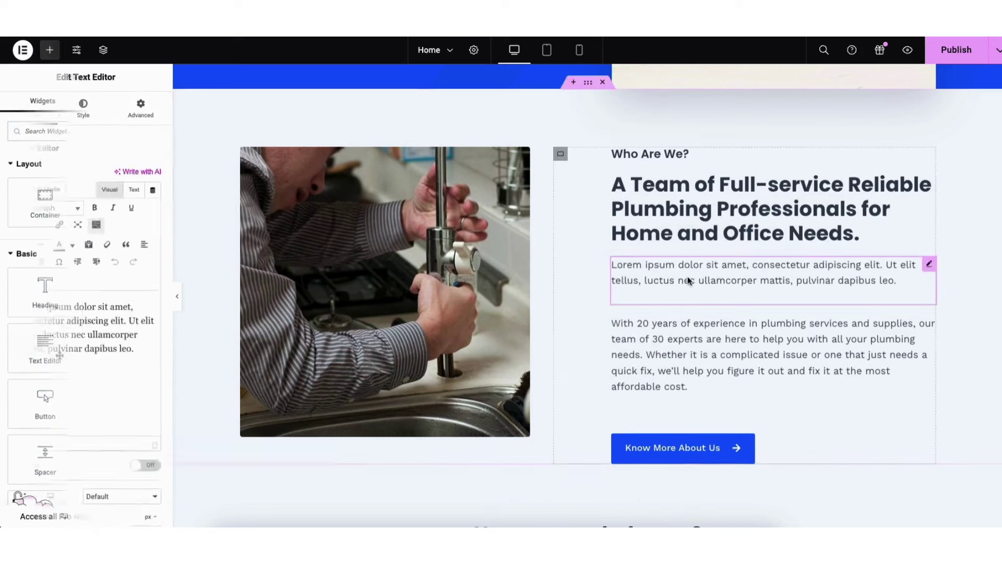
left_click_drag(677, 323, 677, 315)
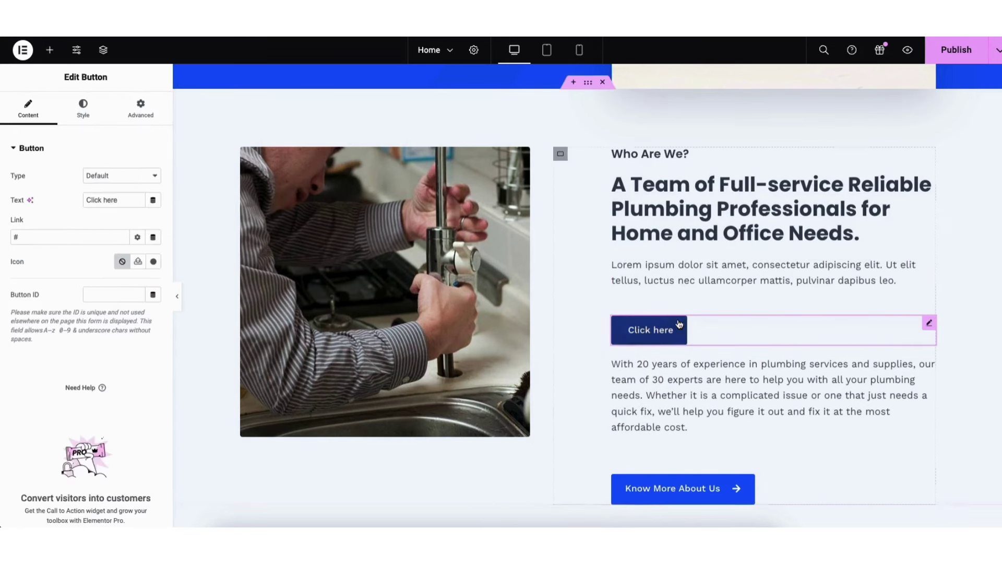
Replace the heading's title text with 'This is my dem'
left_click(771, 209)
key("ctrl+a")
type("This is my dem")
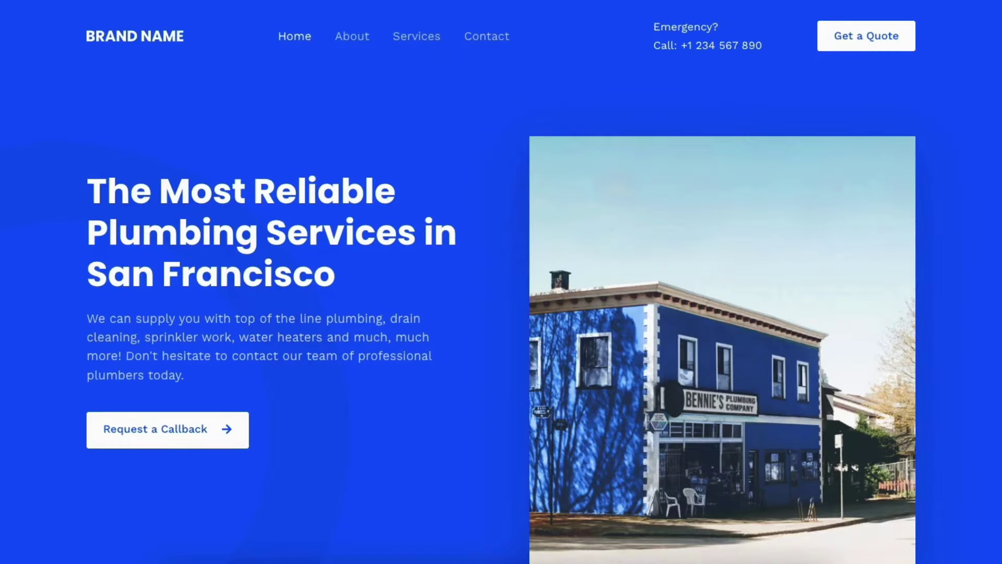
Scroll down through the plumbing homepage to review its sections
scroll(501, 282, "down", 7)
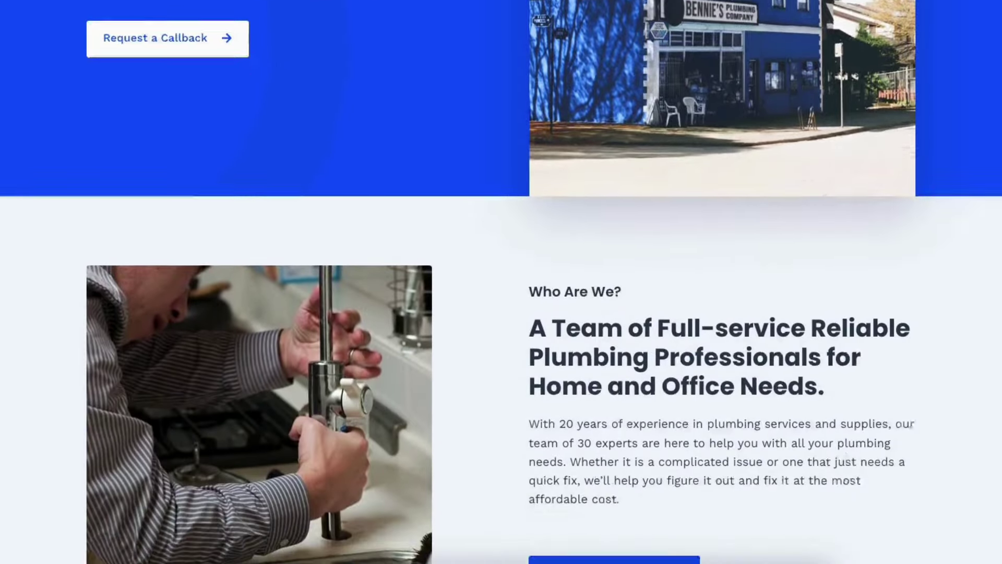
scroll(500, 282, "down", 10)
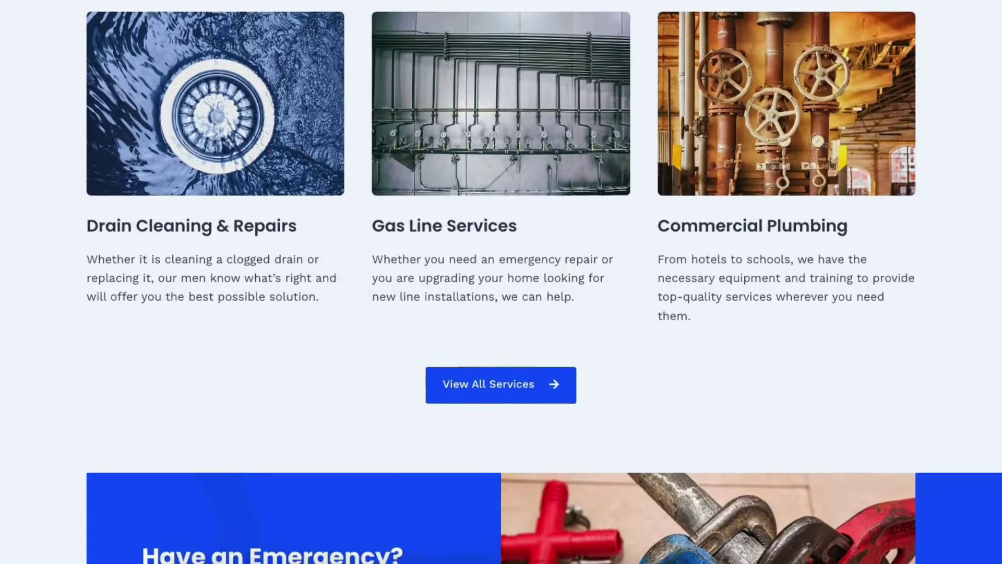
scroll(501, 282, "down", 10)
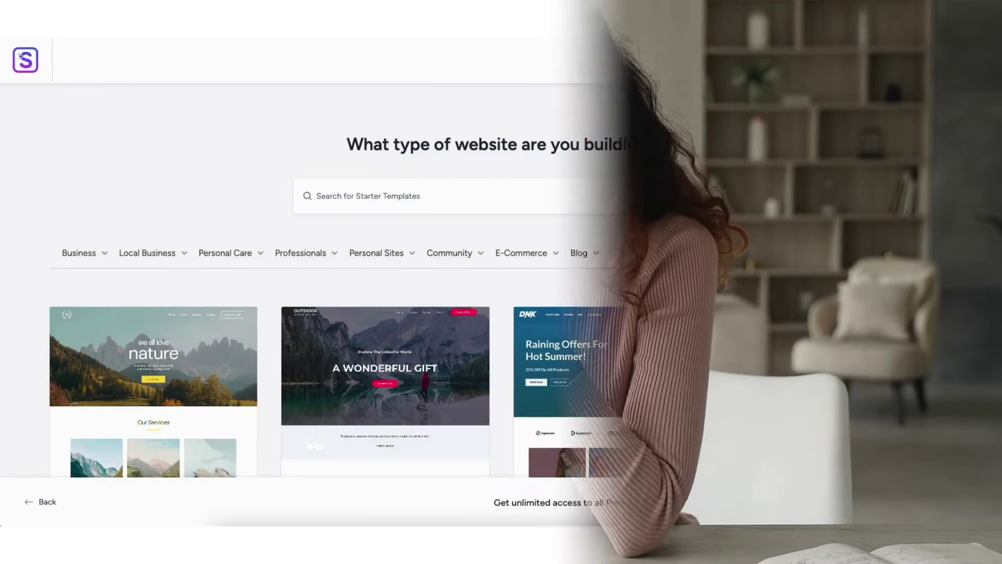
Drop a Text Editor block above the paragraph and add a Click here button in Who Are We?
scroll(501, 292, "down", 10)
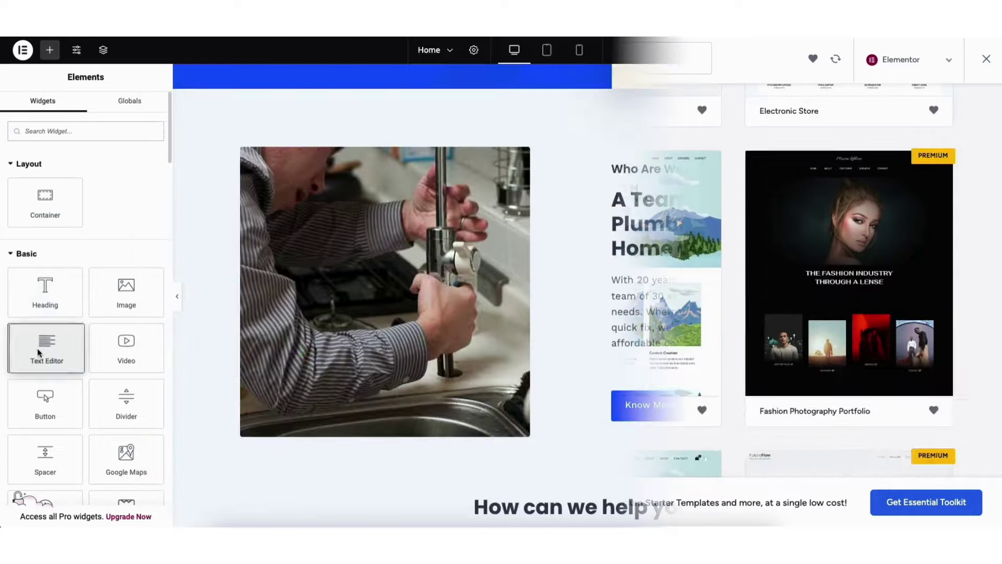
left_click_drag(38, 353, 596, 310)
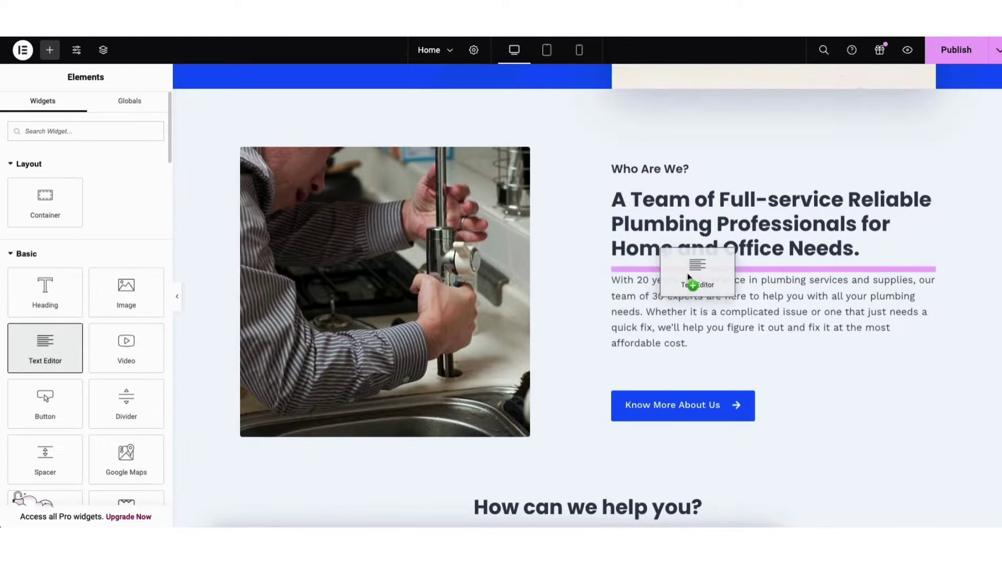
left_click_drag(687, 277, 688, 280)
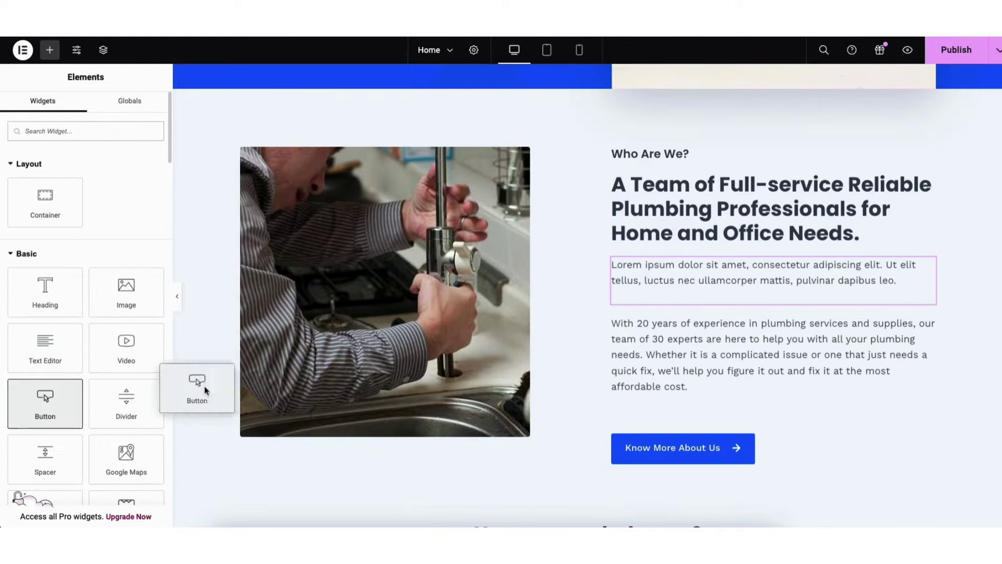
left_click_drag(678, 322, 678, 322)
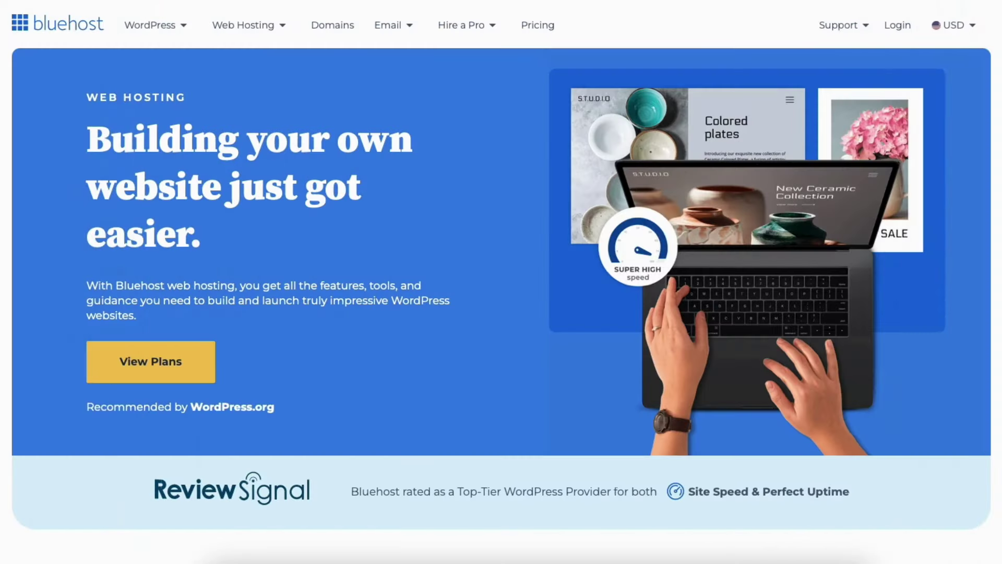
Scroll down through the rest of the homepage
scroll(501, 282, "down", 12)
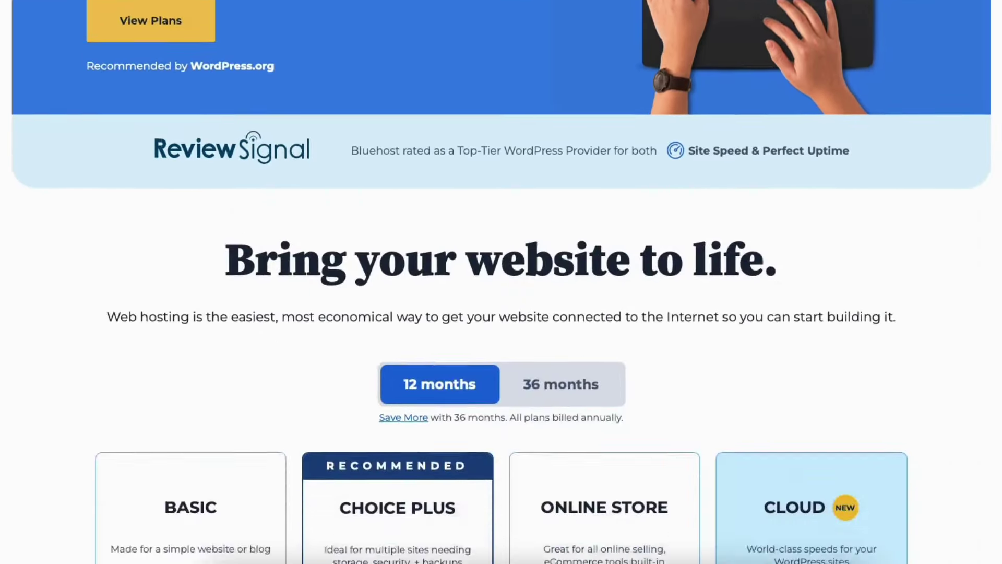
scroll(501, 282, "down", 6)
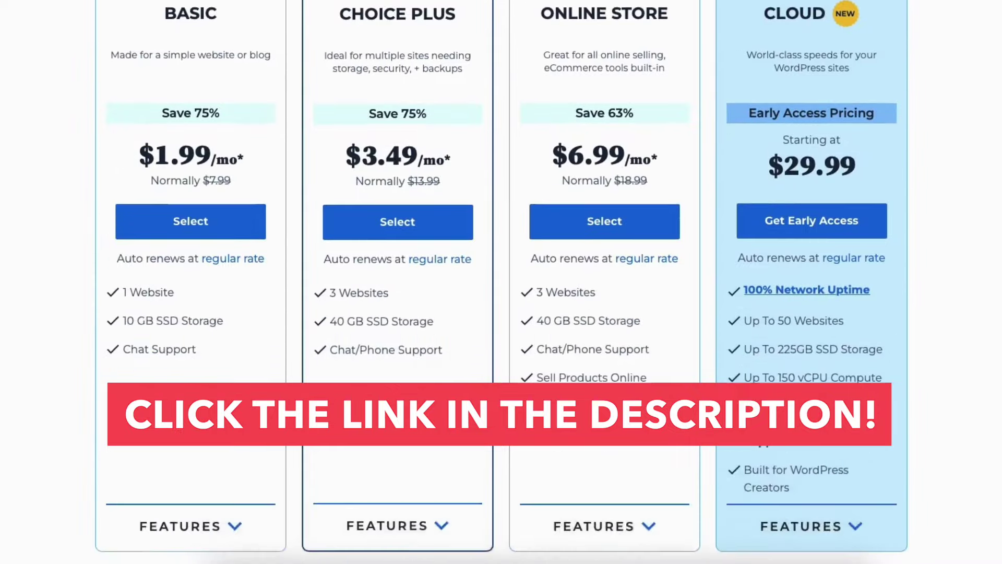
scroll(501, 281, "down", 5)
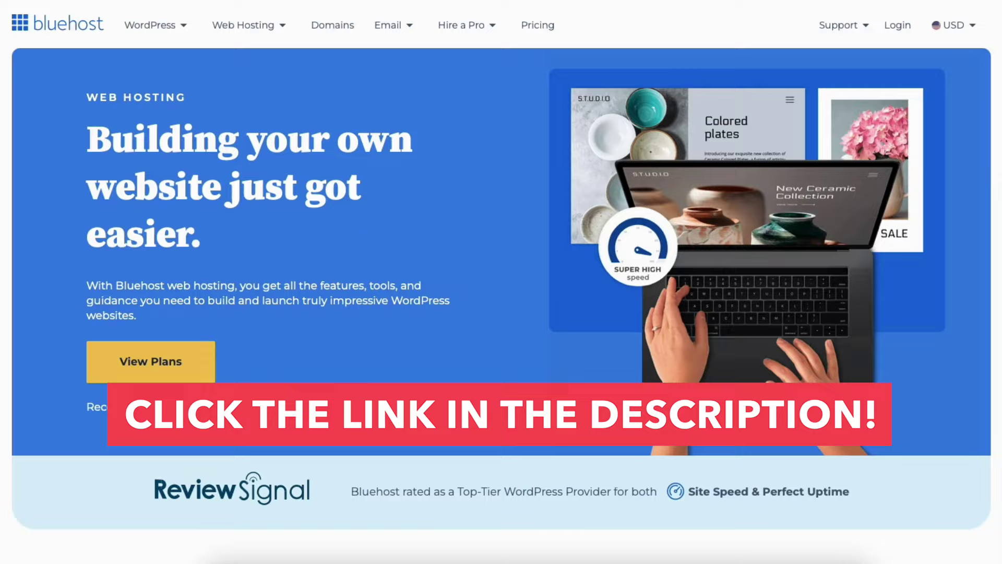
Scroll the Bluehost homepage down toward the hosting plans pricing section
scroll(501, 281, "down", 8)
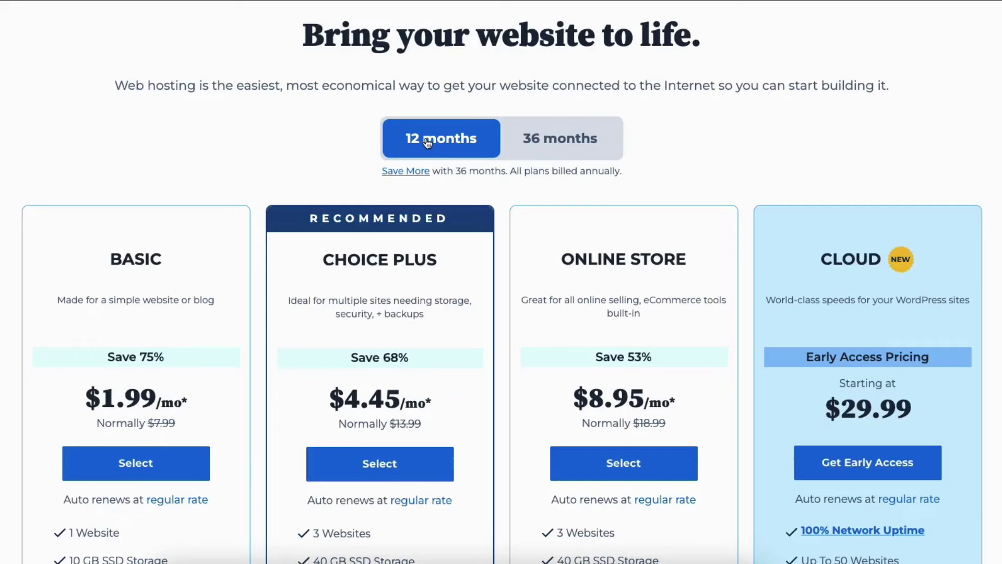
View 36-month plan prices, dismiss the savings comparison, then switch back to 12-month pricing
left_click(558, 140)
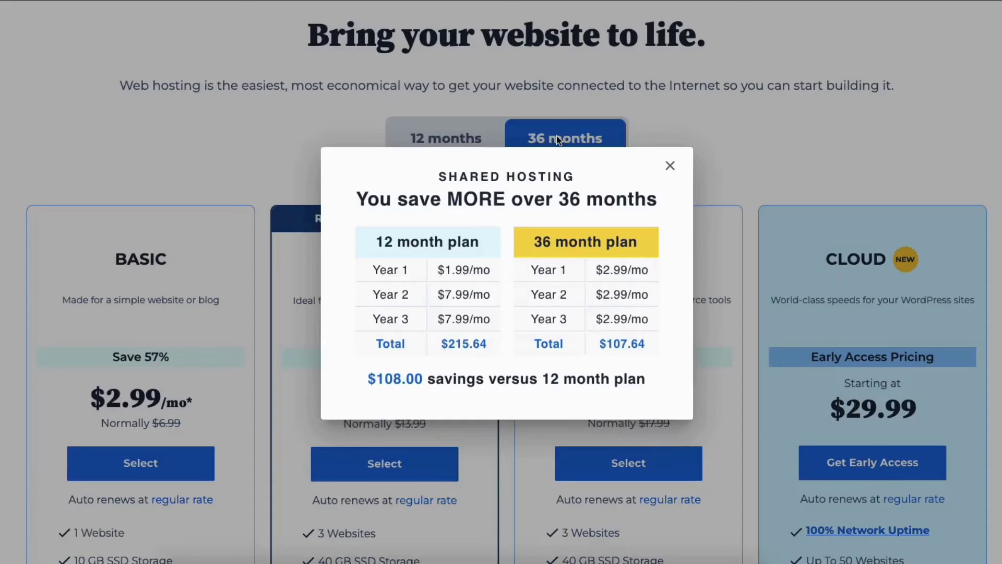
left_click(668, 166)
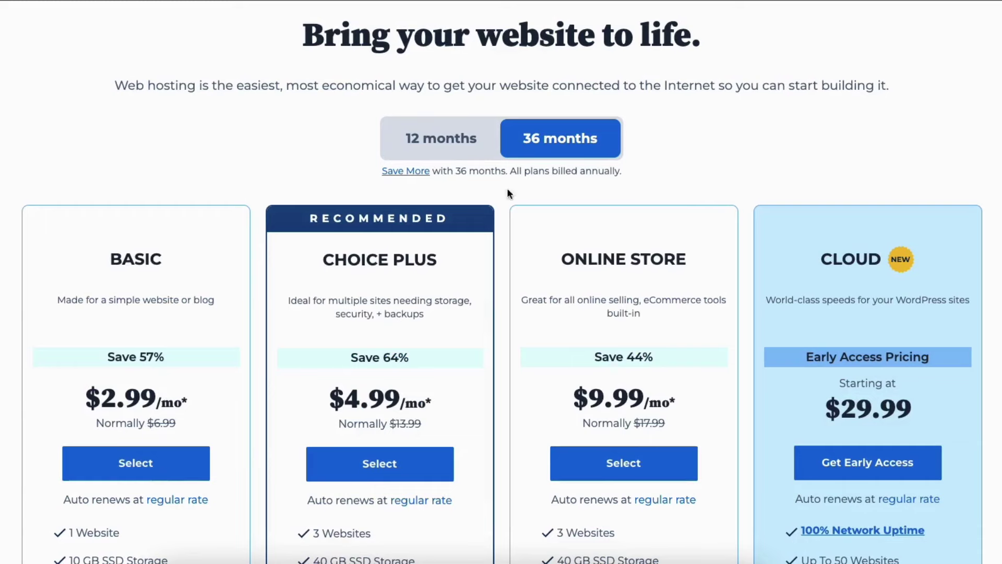
left_click(458, 140)
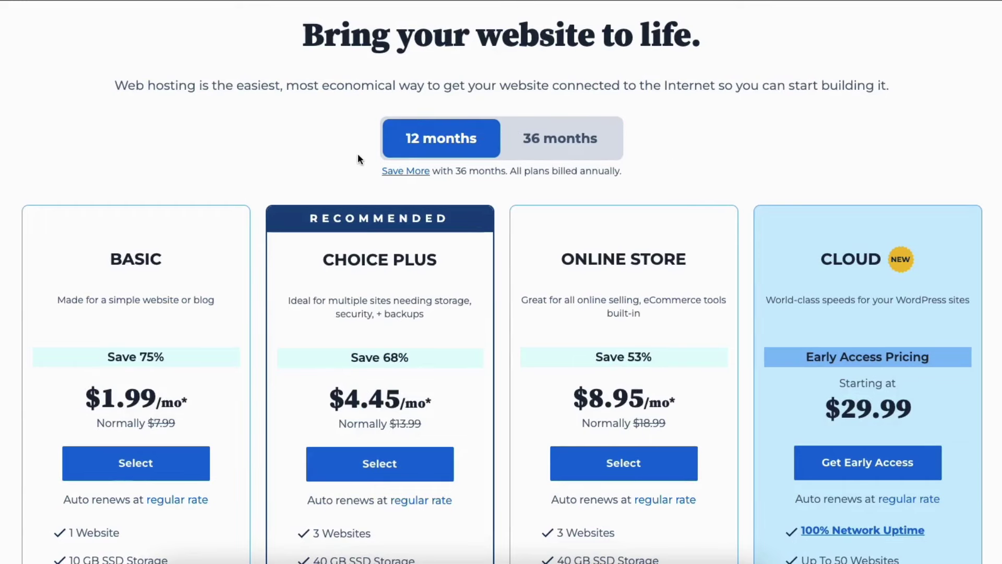
scroll(358, 153, "down", 4)
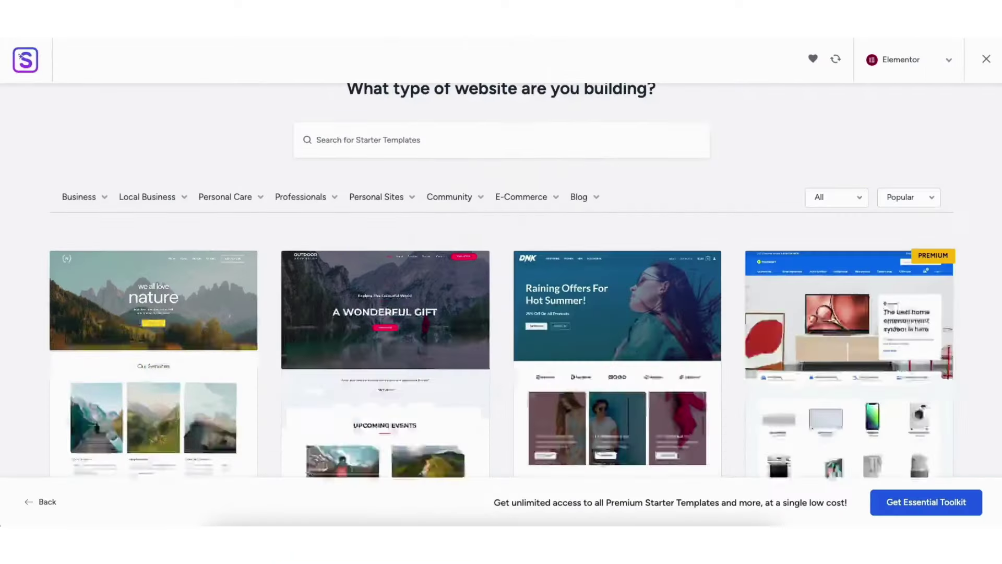
Scroll the template gallery and drag a placeholder Text Editor block onto the page
scroll(501, 282, "down", 4)
scroll(501, 281, "down", 10)
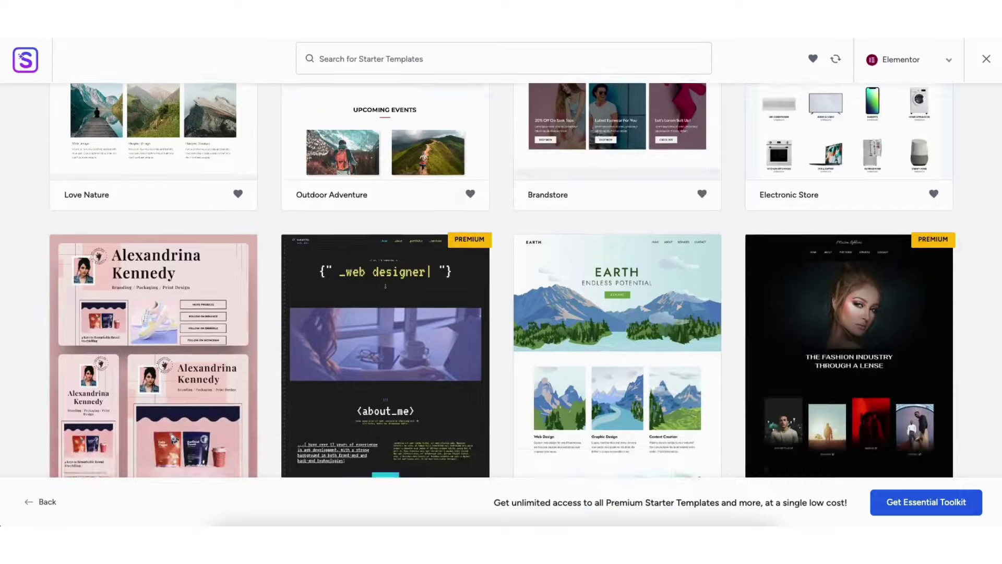
left_click_drag(36, 350, 682, 275)
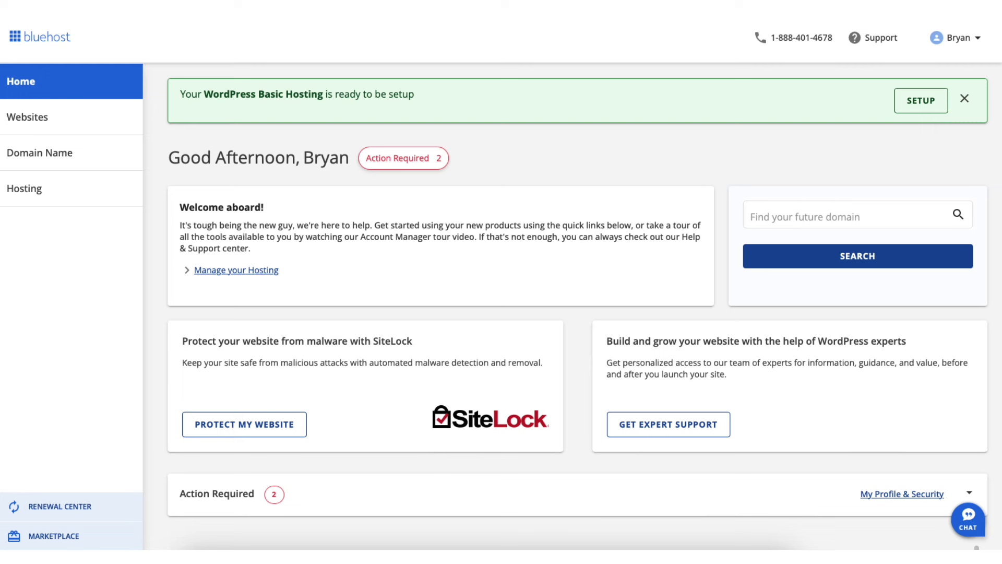
Open the Hosting overview and launch the website's WordPress admin dashboard
left_click(24, 188)
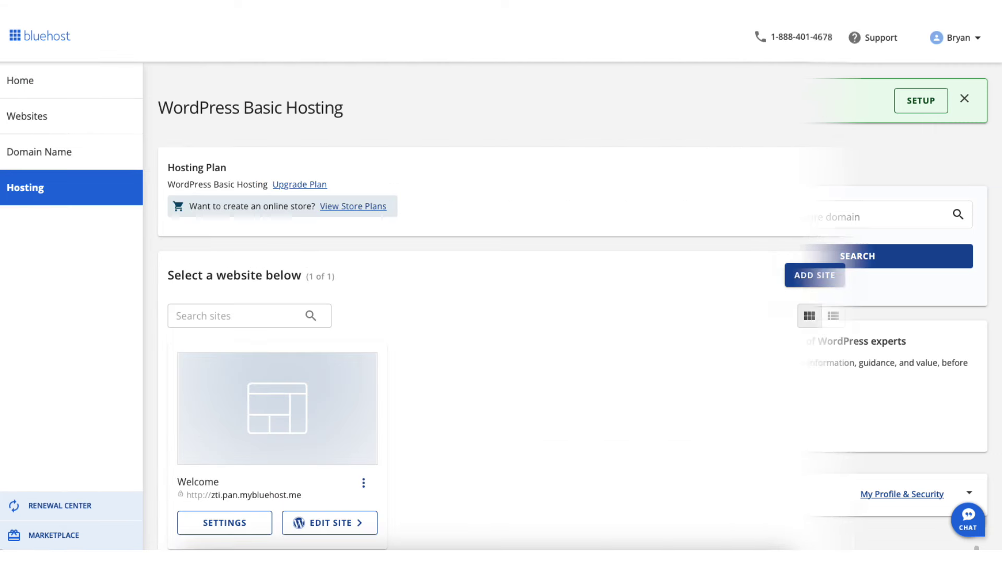
scroll(506, 302, "down", 1)
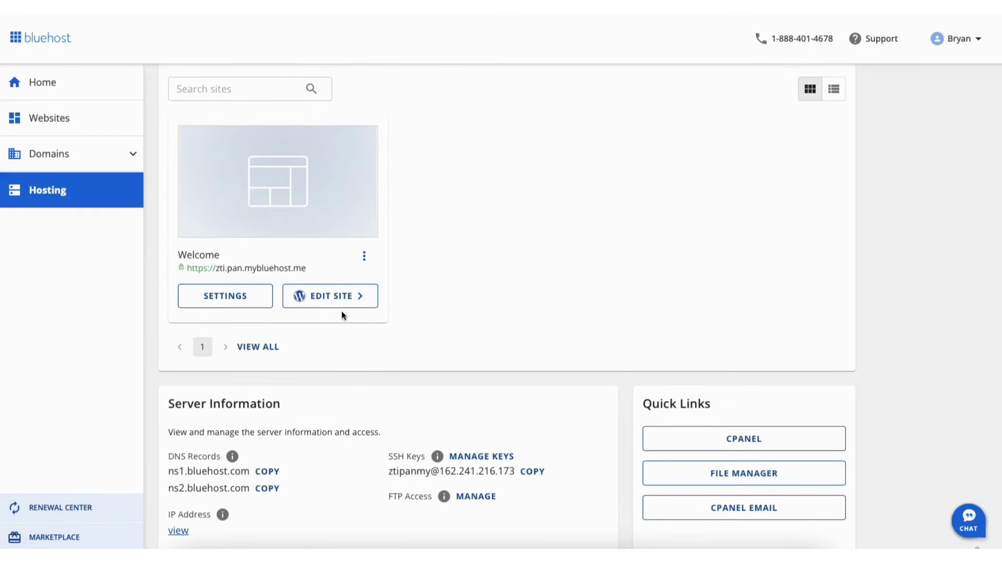
left_click(319, 297)
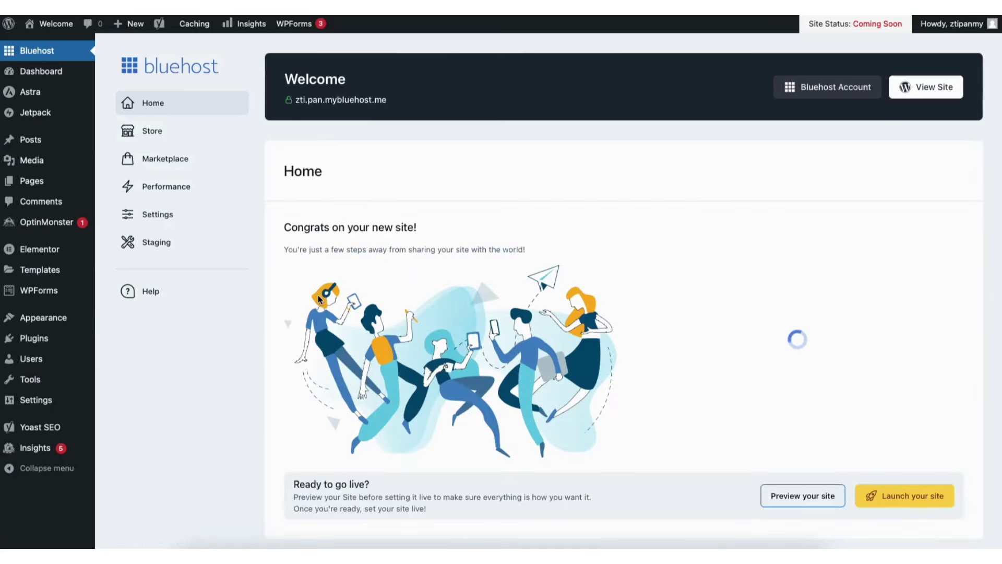
In General Settings, change the WordPress Address and Site Address to https and save
mouse_move(34, 405)
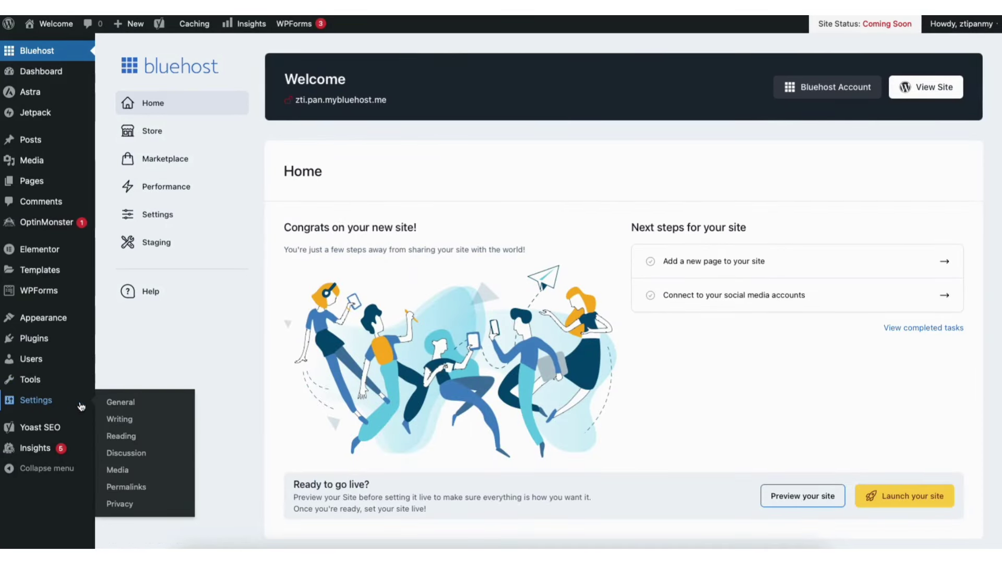
left_click(122, 403)
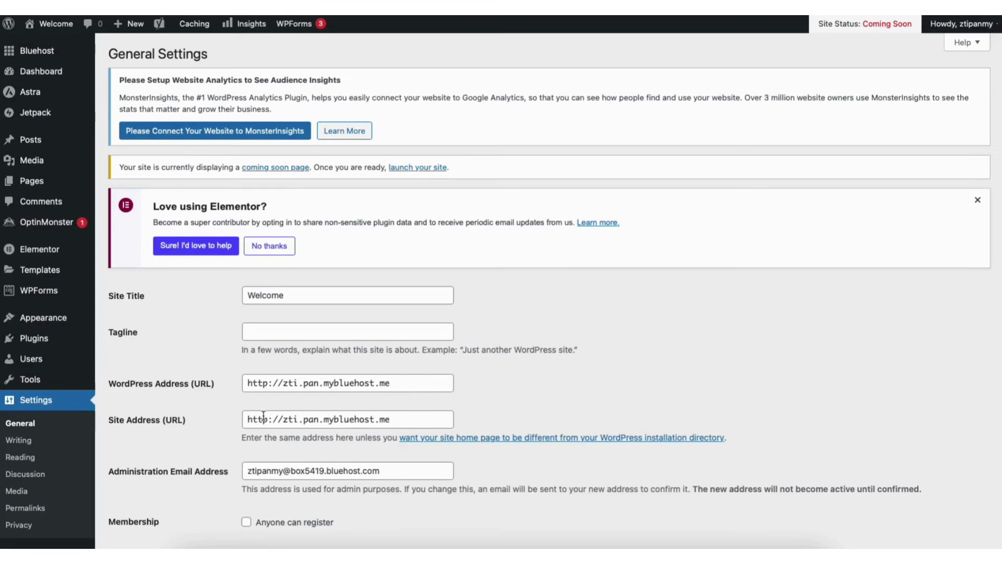
left_click(269, 382)
type("s")
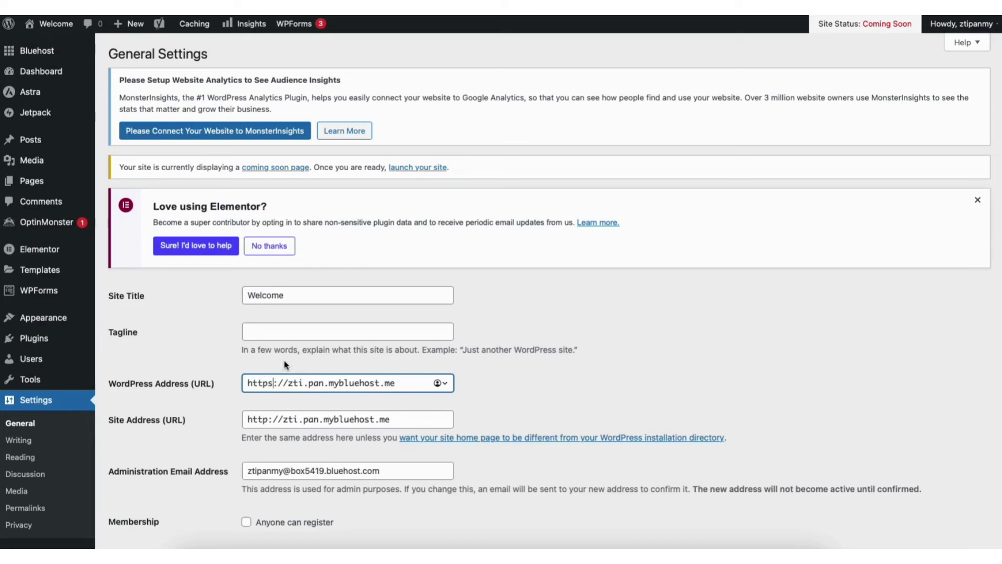
left_click(268, 420)
type("s")
scroll(998, 221, "down", 15)
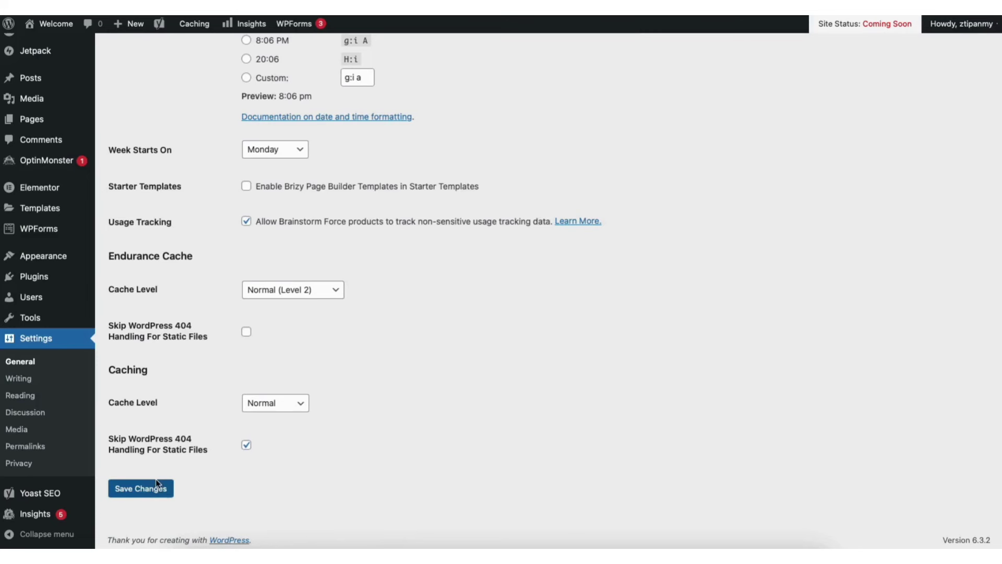
left_click(155, 483)
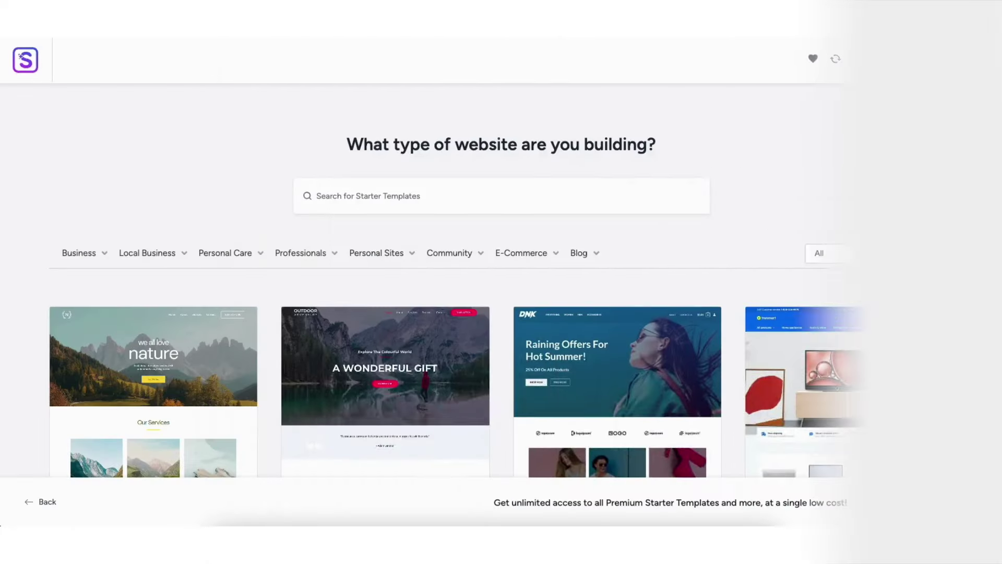
Scroll the Dashboard, then go to Appearance > Themes
scroll(501, 281, "down", 5)
scroll(501, 282, "down", 10)
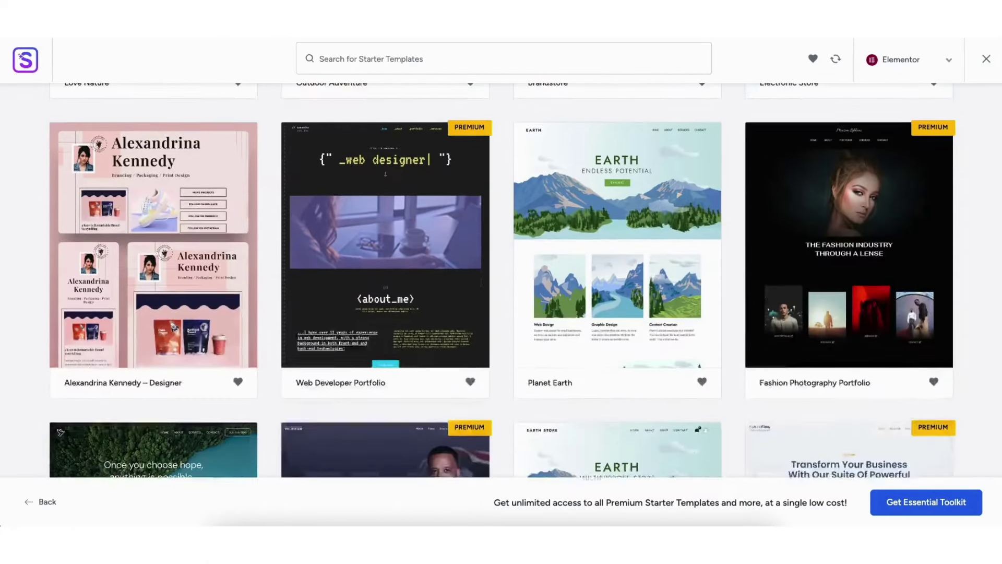
scroll(501, 281, "down", 7)
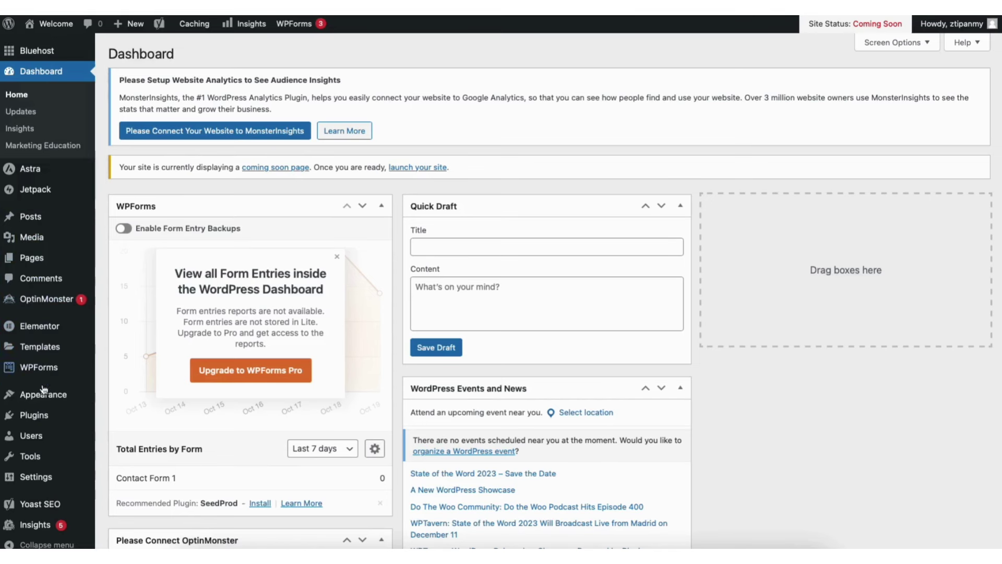
mouse_move(44, 399)
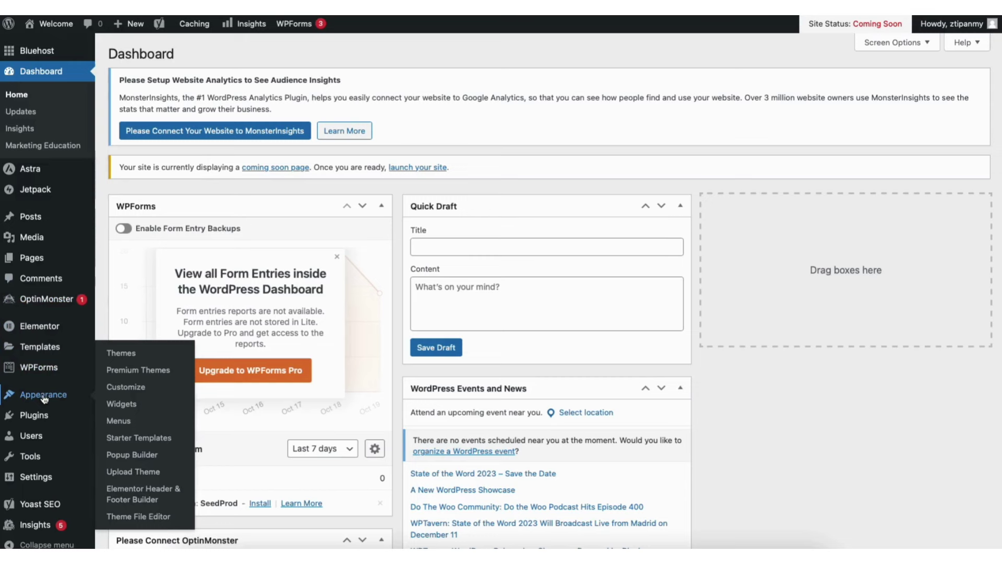
left_click(126, 358)
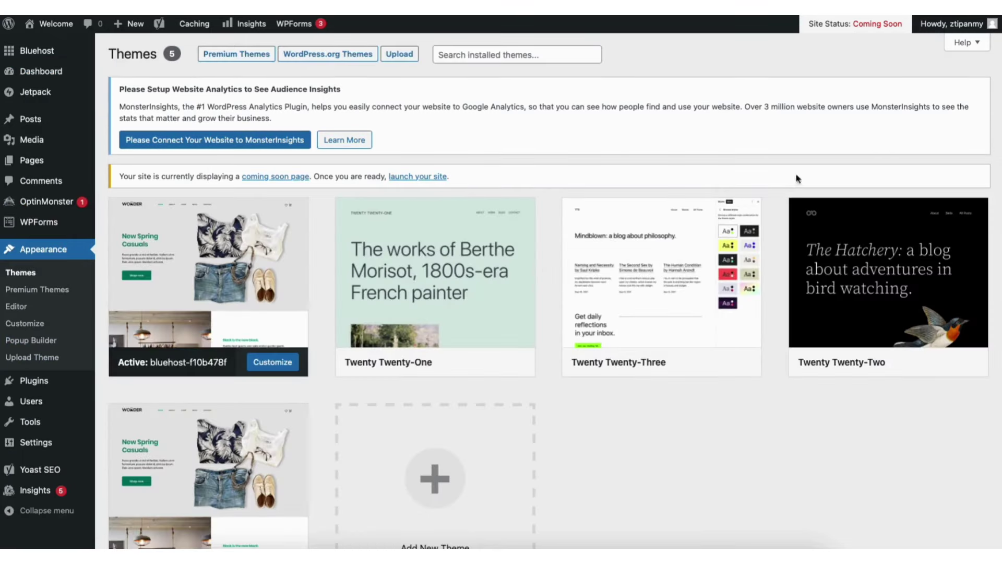
Start adding a new theme and browse the theme directory
scroll(425, 385, "down", 3)
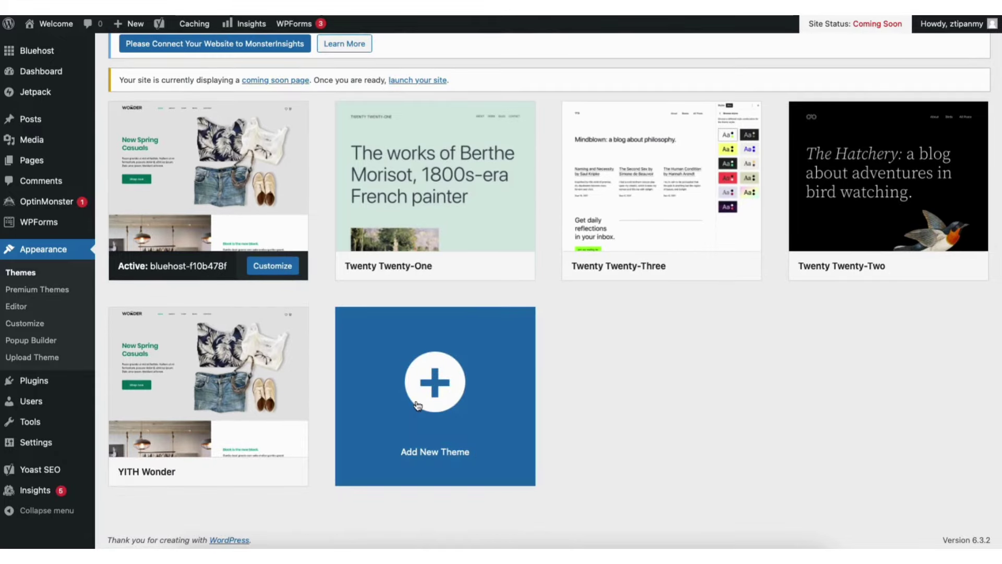
left_click(417, 405)
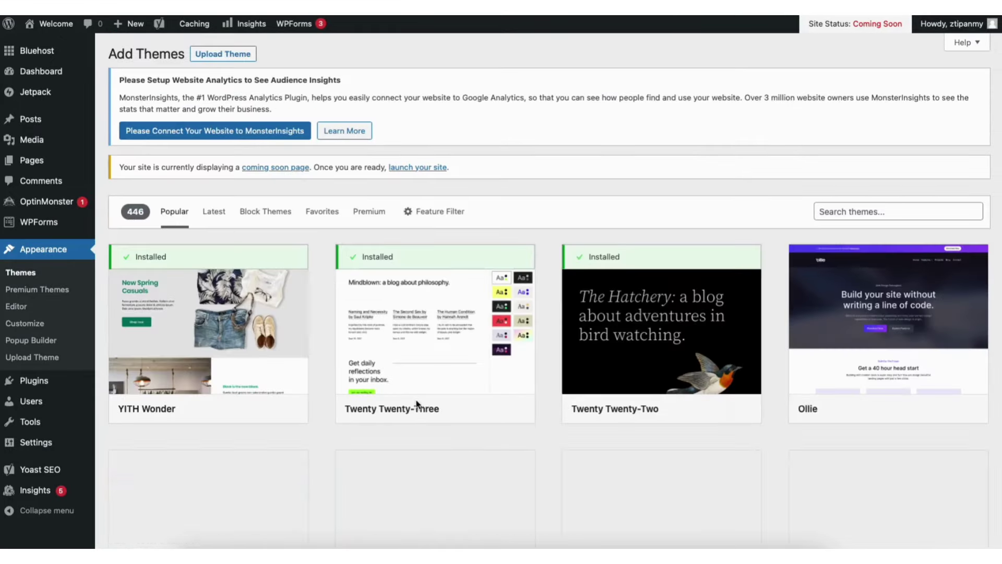
scroll(549, 291, "down", 8)
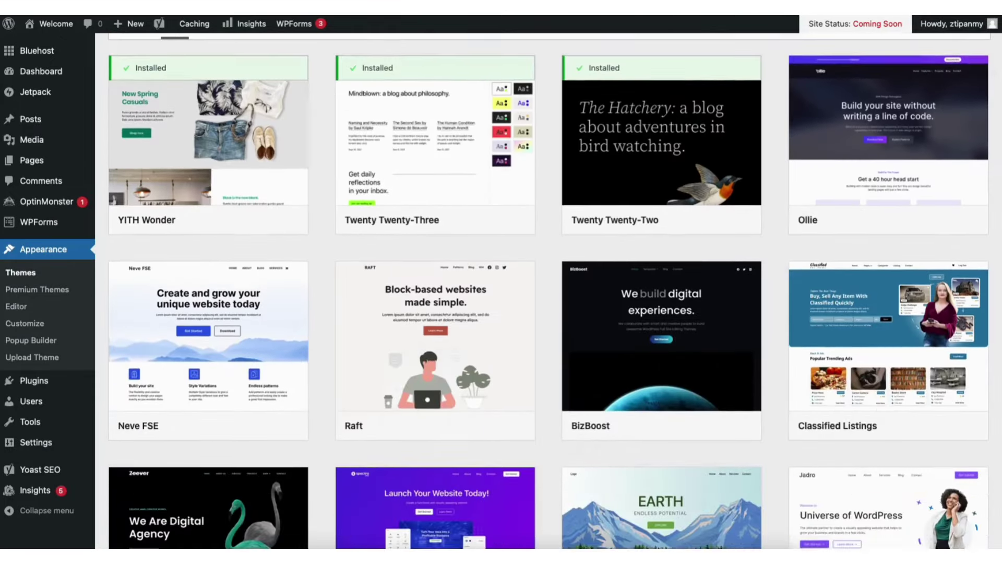
scroll(548, 293, "down", 7)
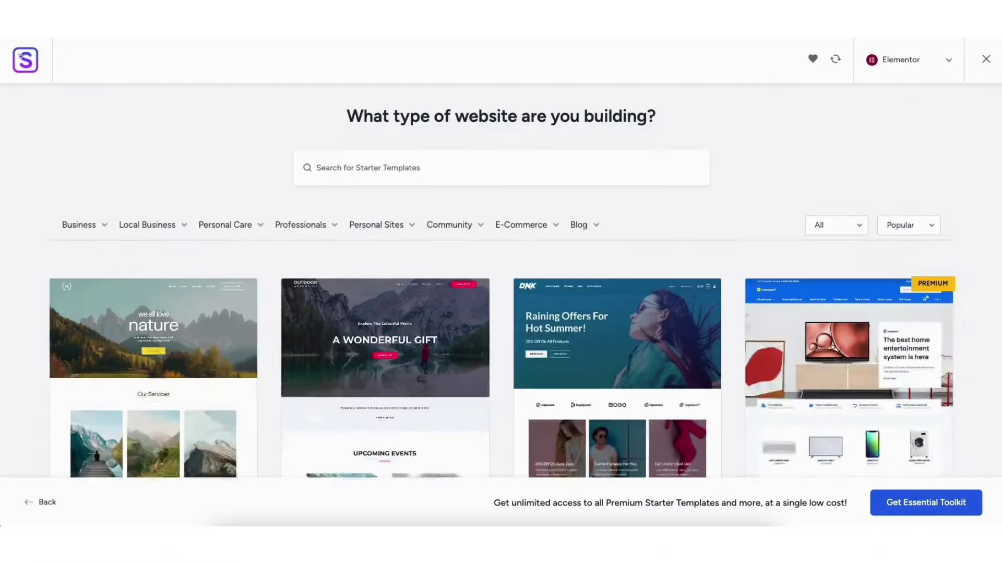
scroll(503, 281, "down", 5)
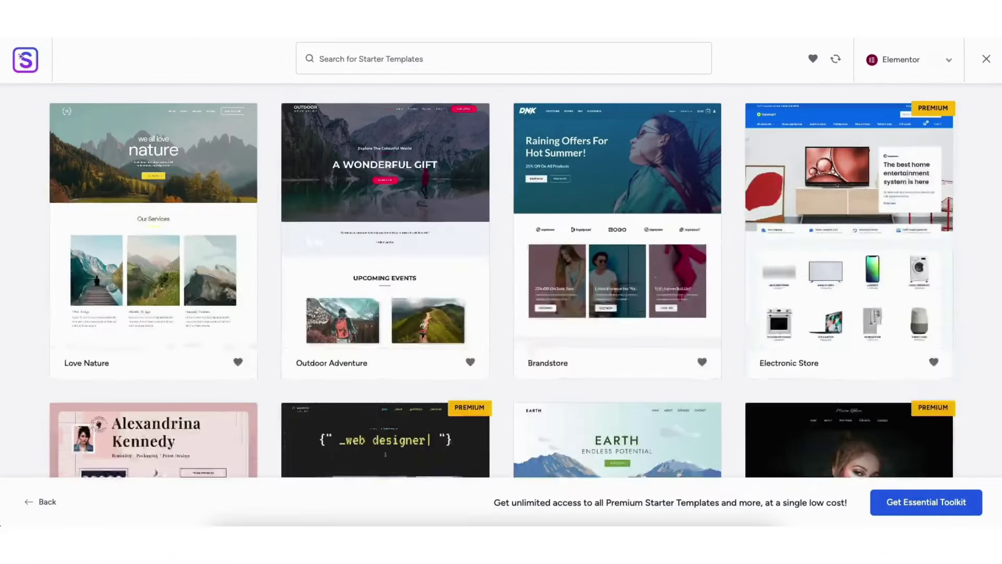
scroll(503, 280, "down", 6)
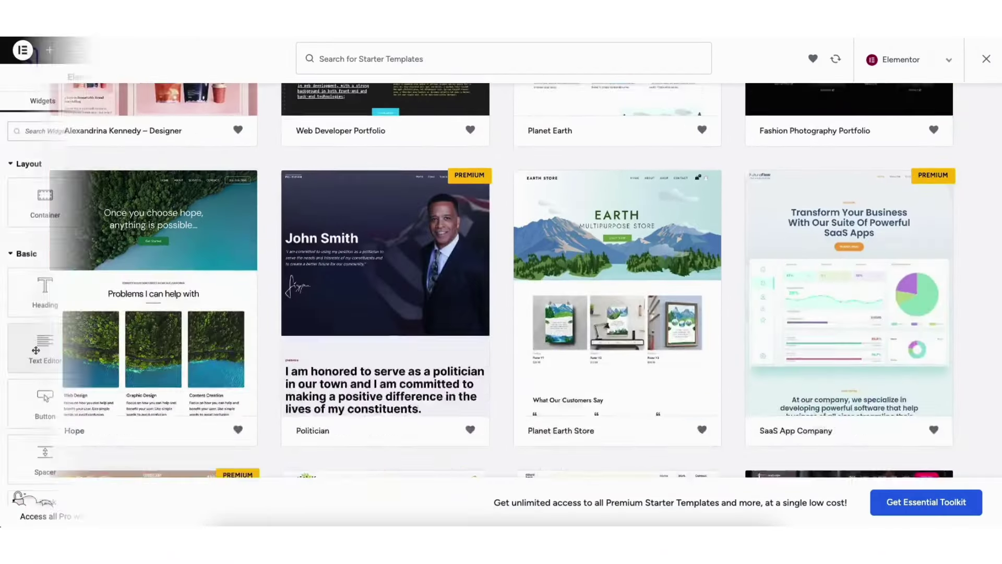
left_click_drag(44, 347, 694, 268)
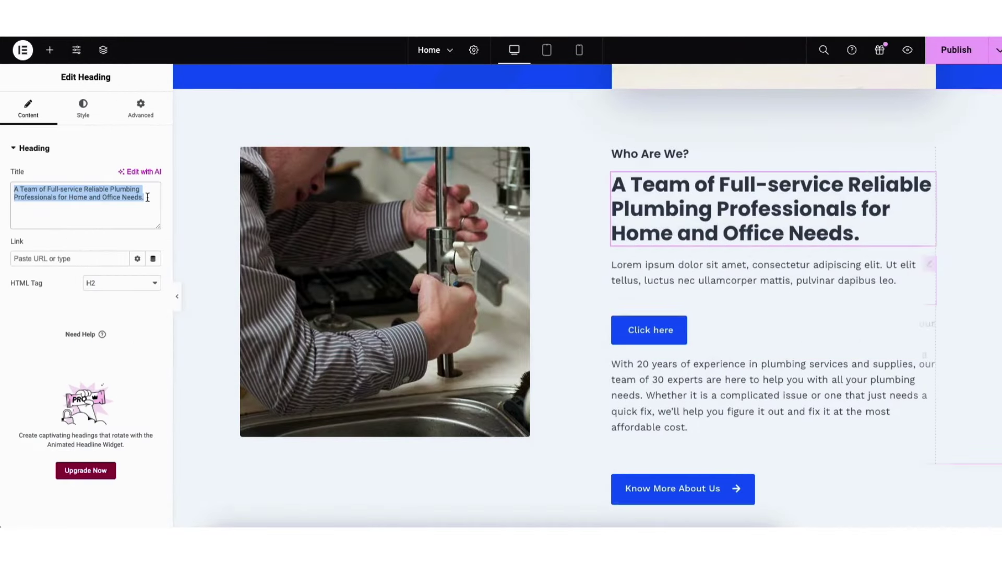
type("This")
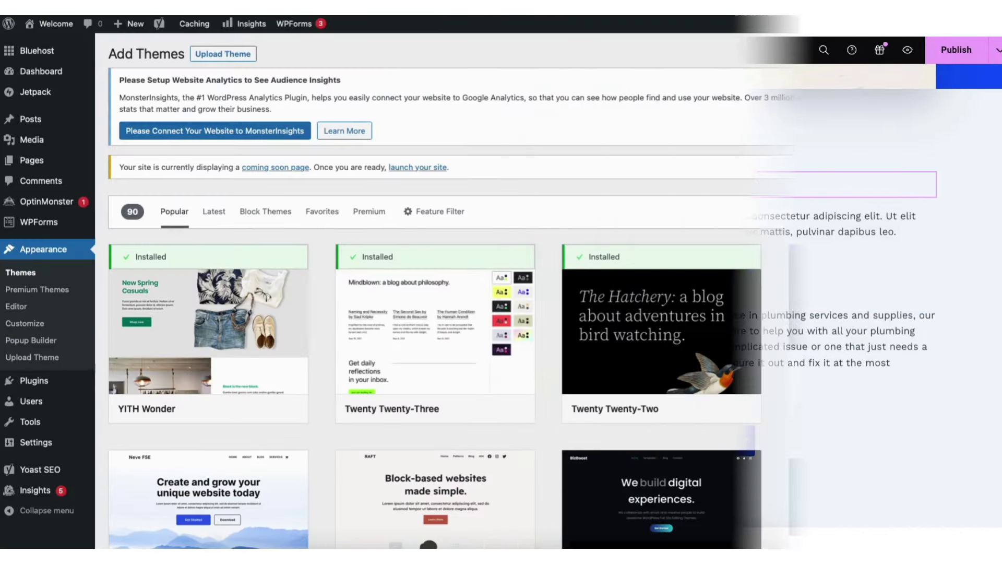
Search for 'astra', then install and activate the Astra theme
left_click(849, 211)
type("astra")
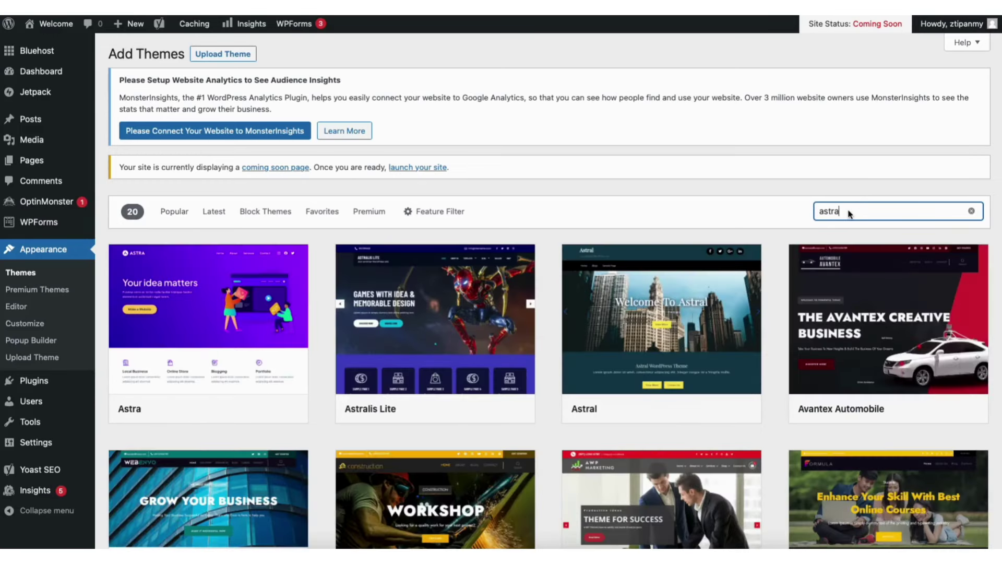
mouse_move(207, 373)
left_click(234, 408)
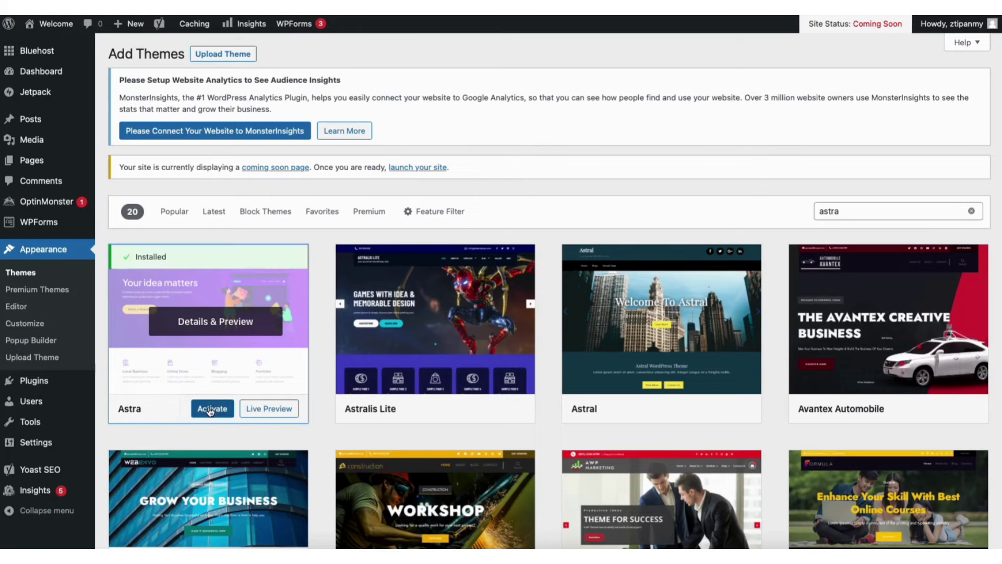
left_click(209, 409)
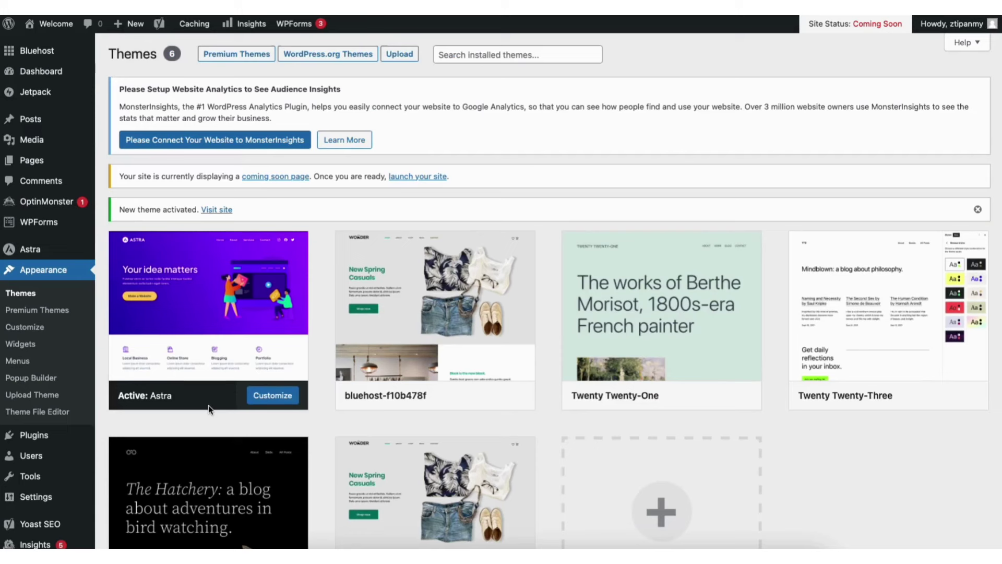
mouse_move(35, 437)
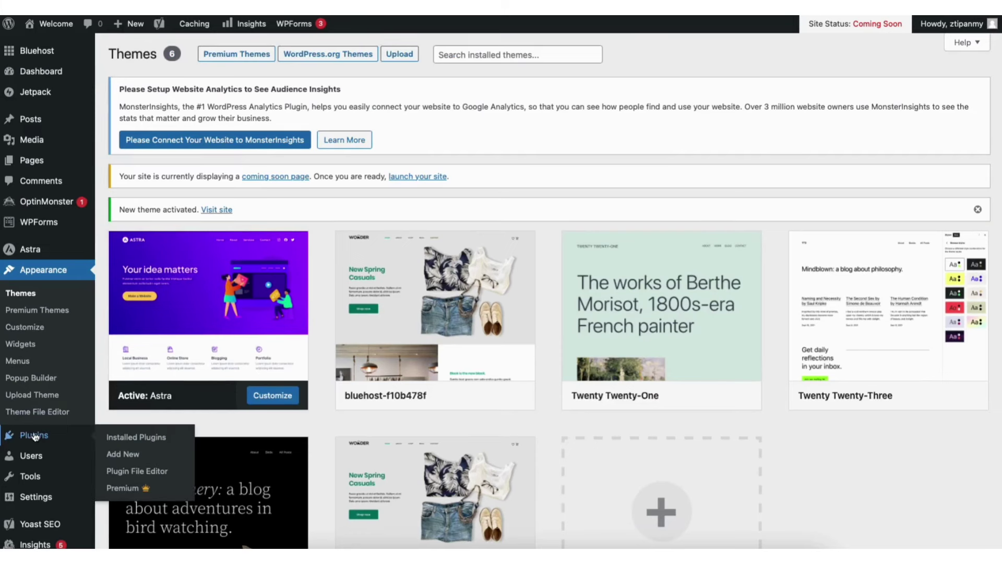
Search for 'starter template', install and activate Starter Templates, and launch its template library
left_click(117, 454)
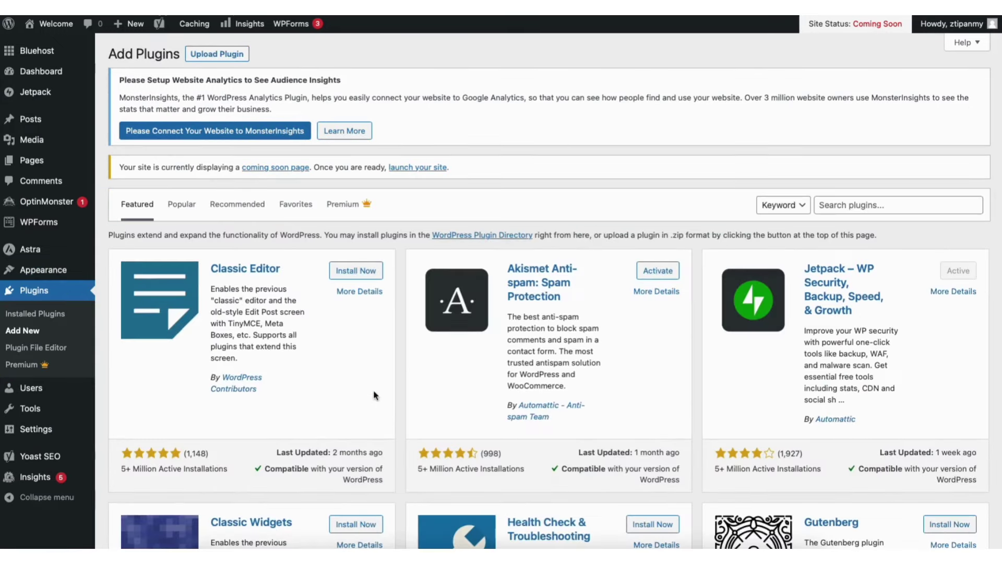
left_click(856, 203)
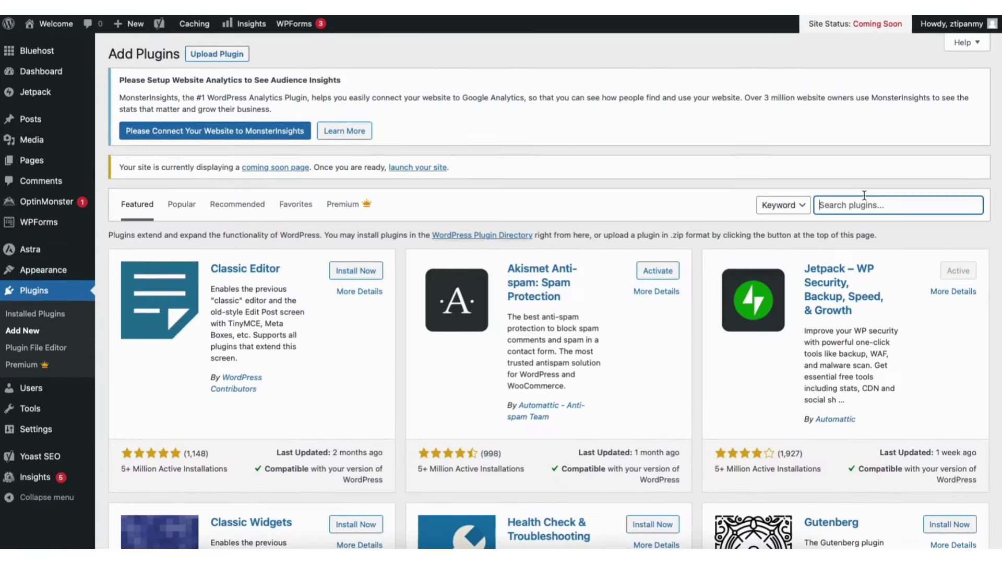
type("starter templates")
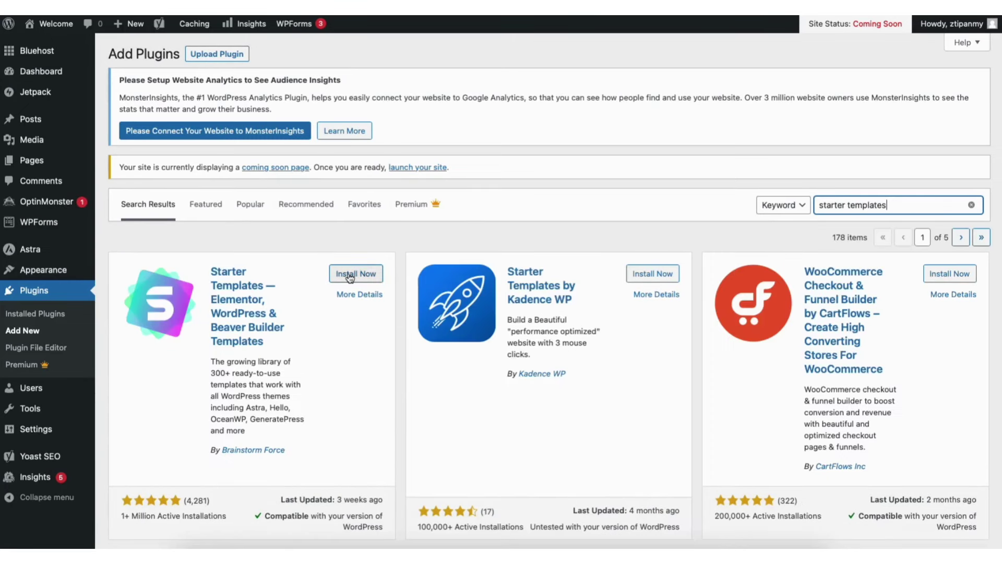
left_click(349, 276)
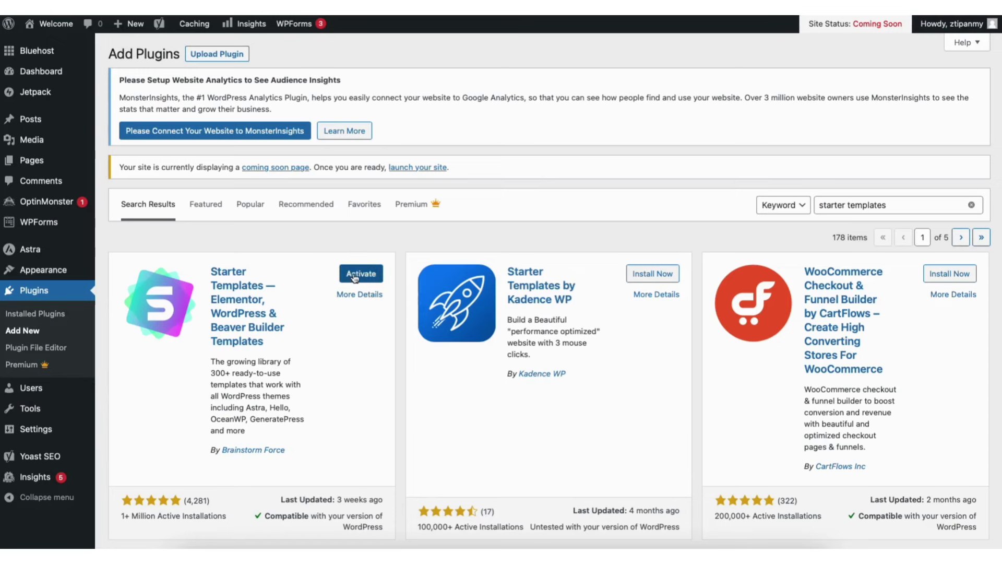
left_click(352, 273)
mouse_move(52, 270)
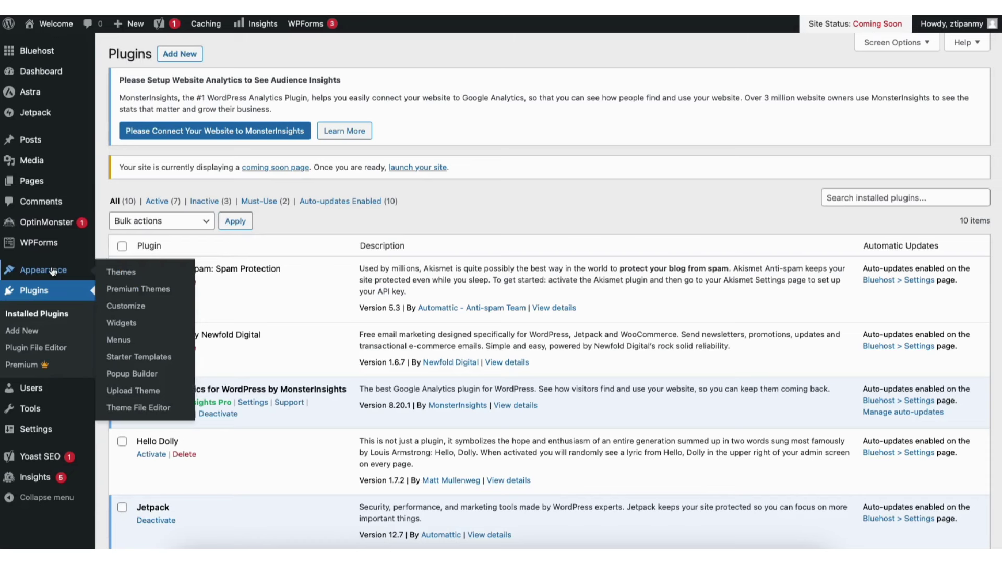
left_click(130, 357)
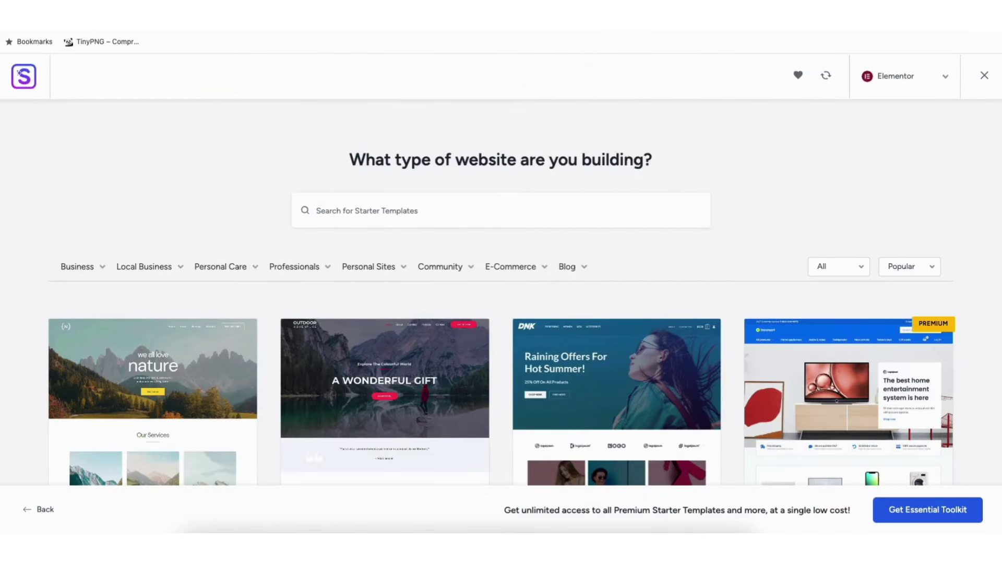
Scroll the Elementor starter site gallery and preview the Love Nature template before closing it
scroll(501, 313, "down", 1)
scroll(59, 418, "down", 5)
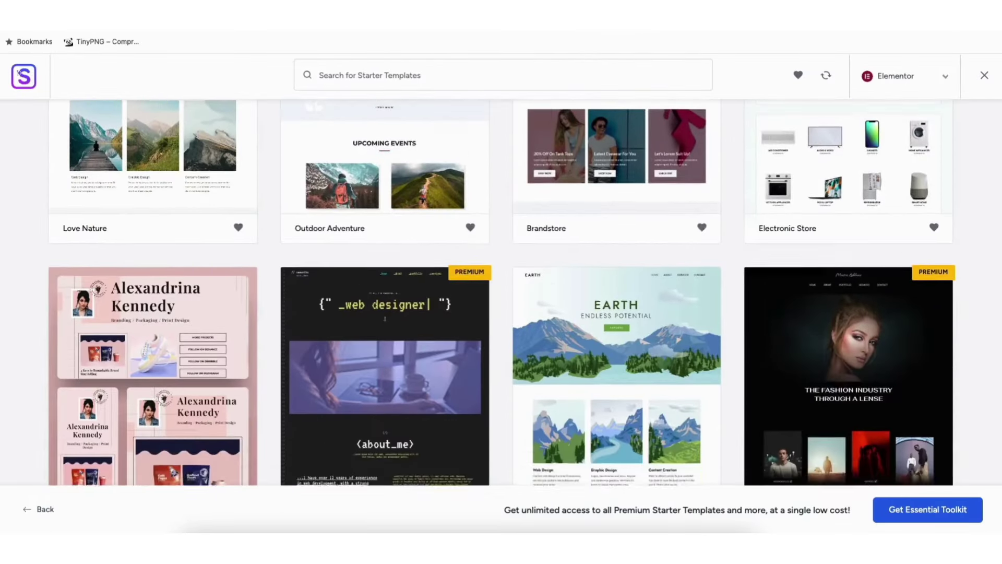
scroll(60, 417, "down", 9)
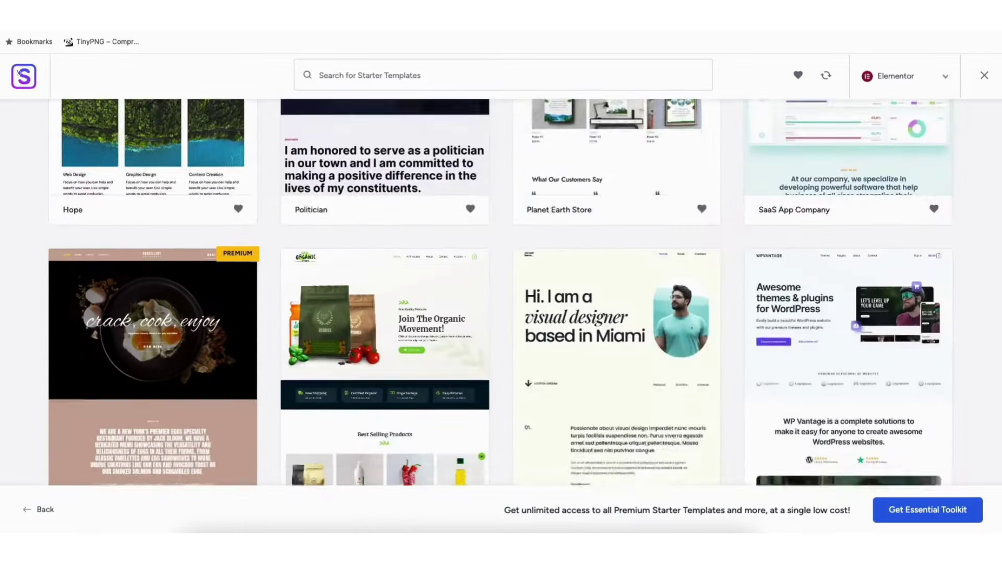
scroll(501, 292, "down", 2)
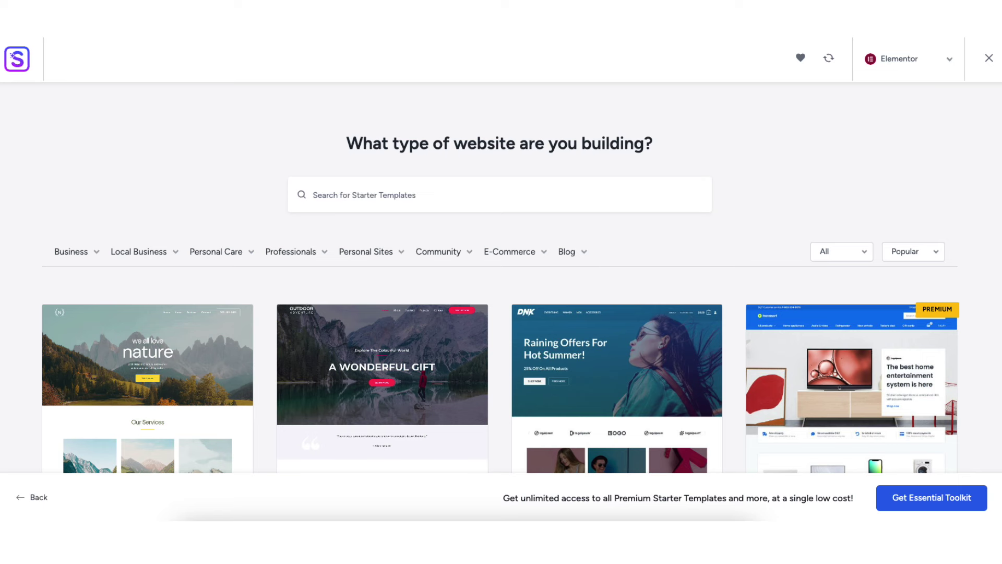
mouse_move(105, 269)
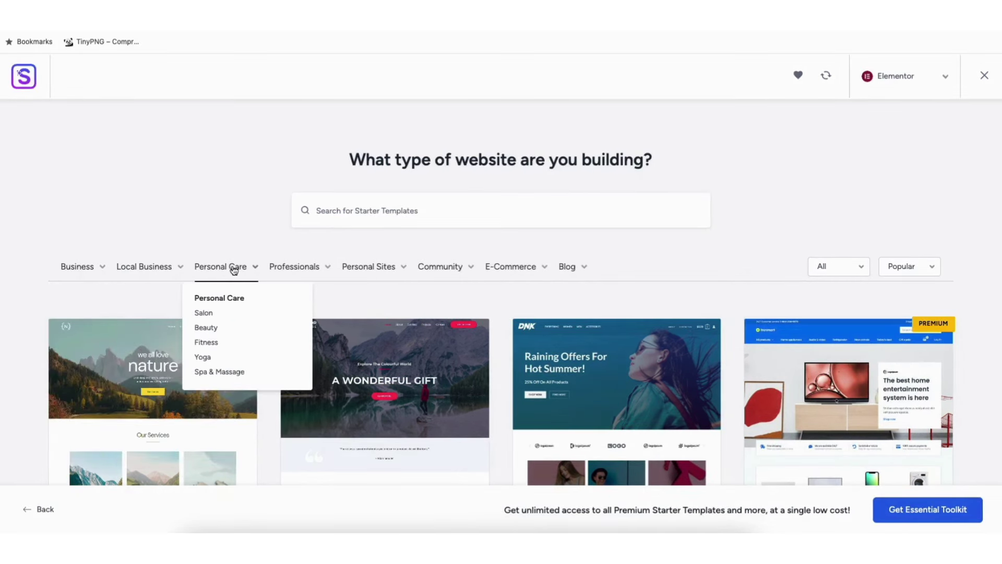
mouse_move(301, 271)
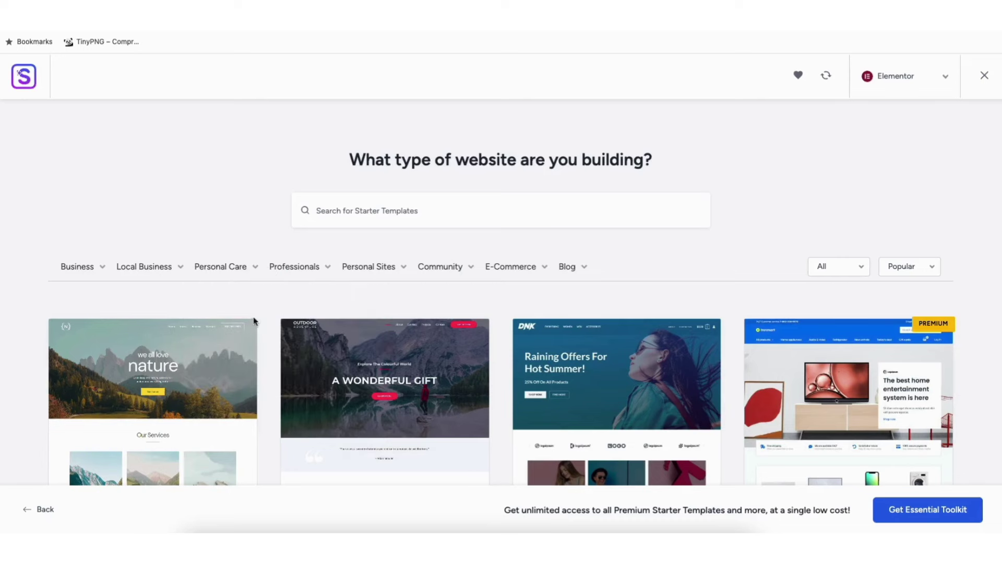
left_click(146, 382)
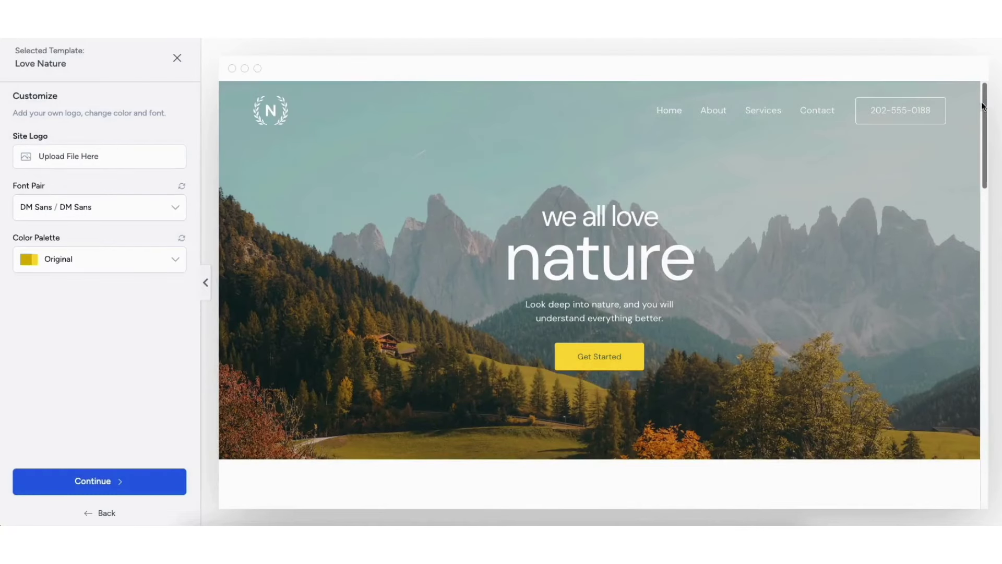
left_click_drag(986, 97, 980, 266)
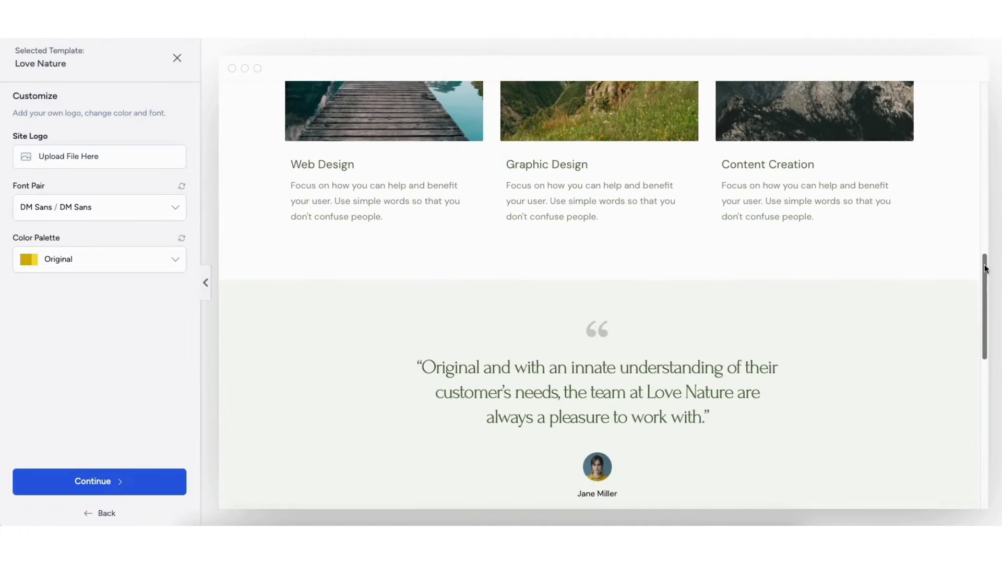
left_click(178, 60)
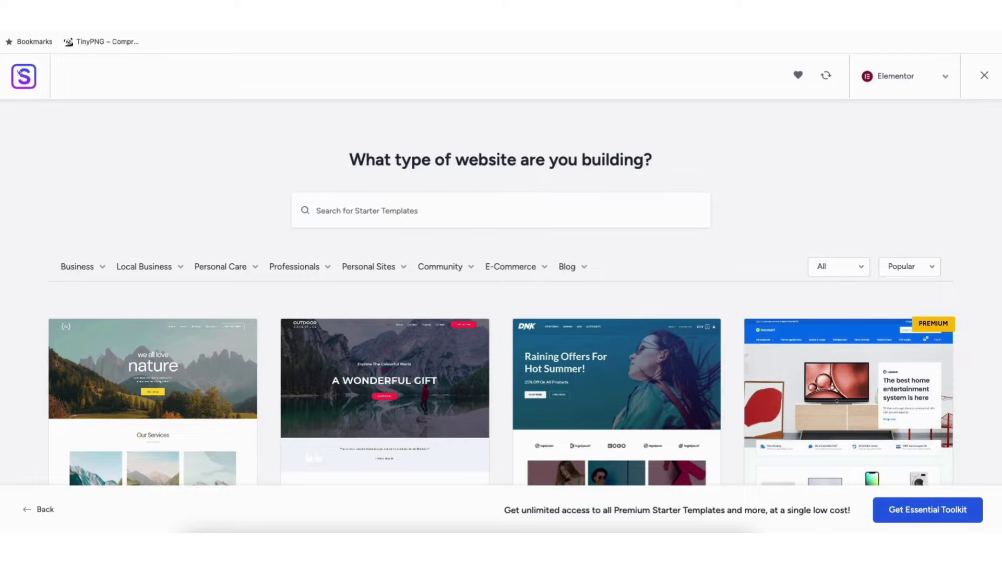
Scroll further through the remaining Elementor starter templates
scroll(501, 313, "down", 8)
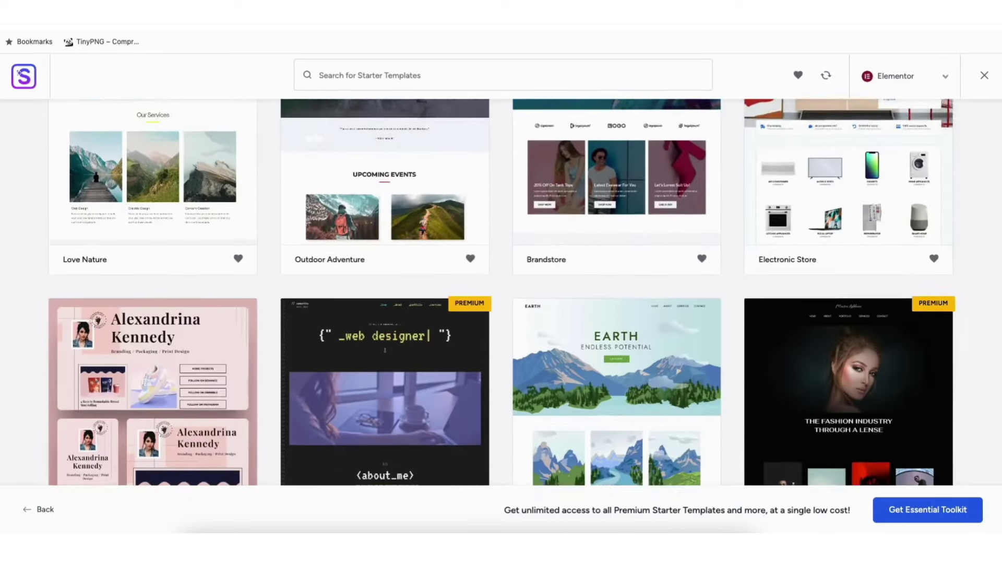
scroll(501, 292, "down", 12)
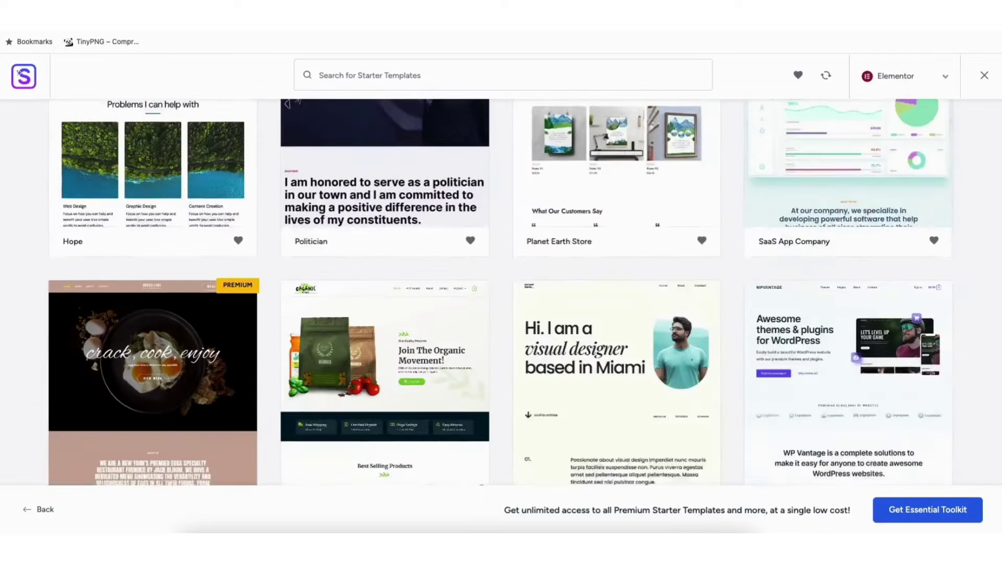
scroll(501, 292, "down", 9)
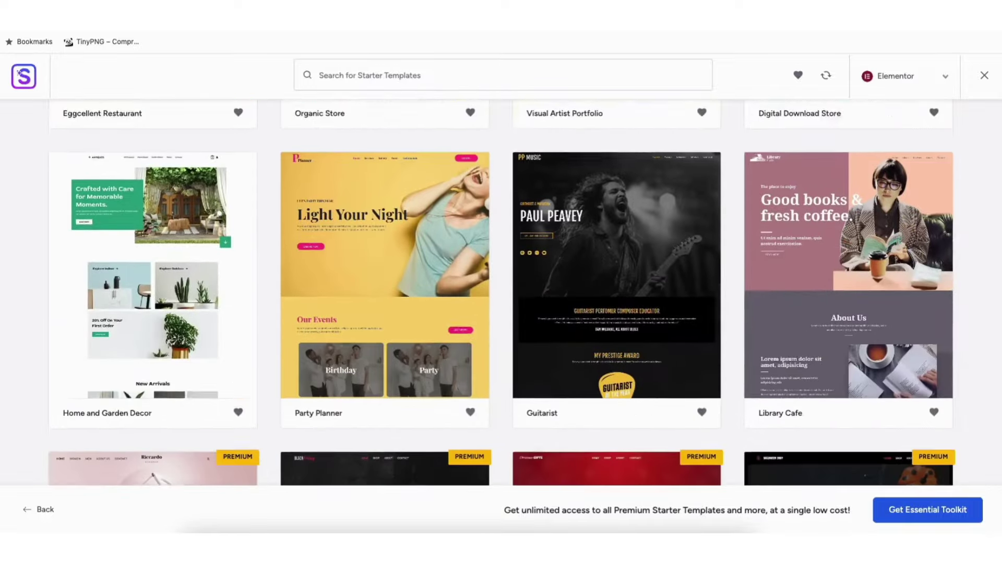
scroll(500, 292, "down", 12)
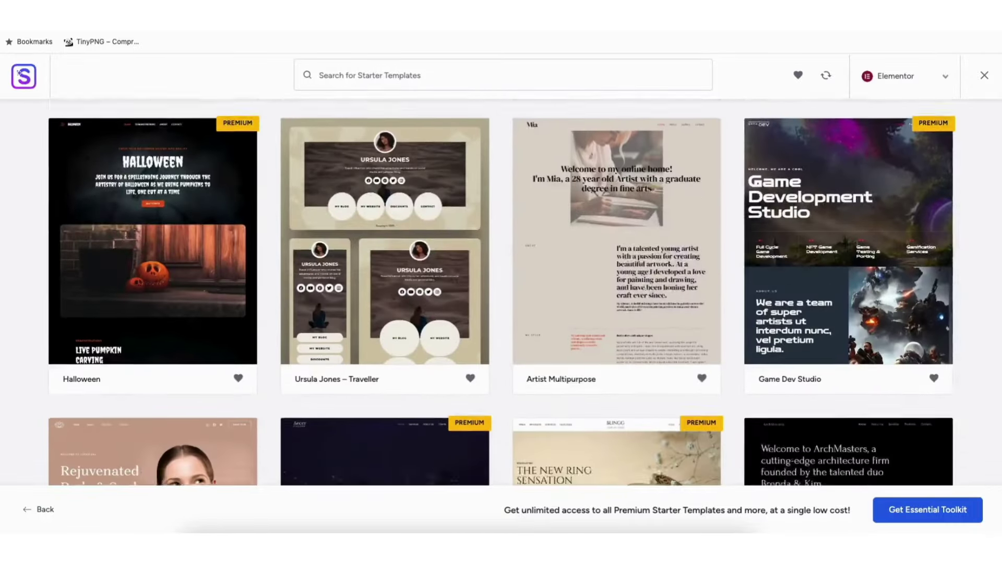
scroll(501, 293, "down", 14)
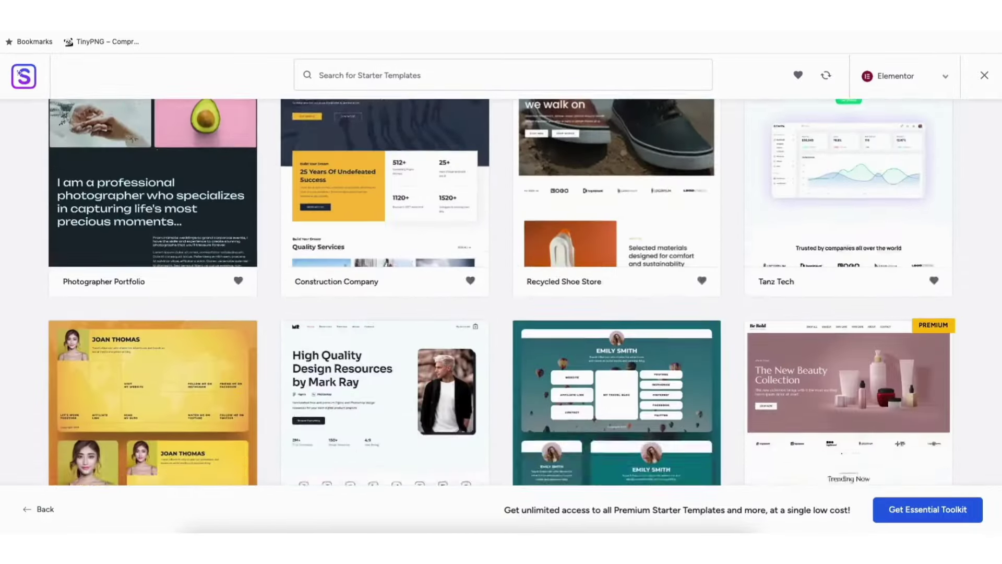
scroll(501, 292, "down", 10)
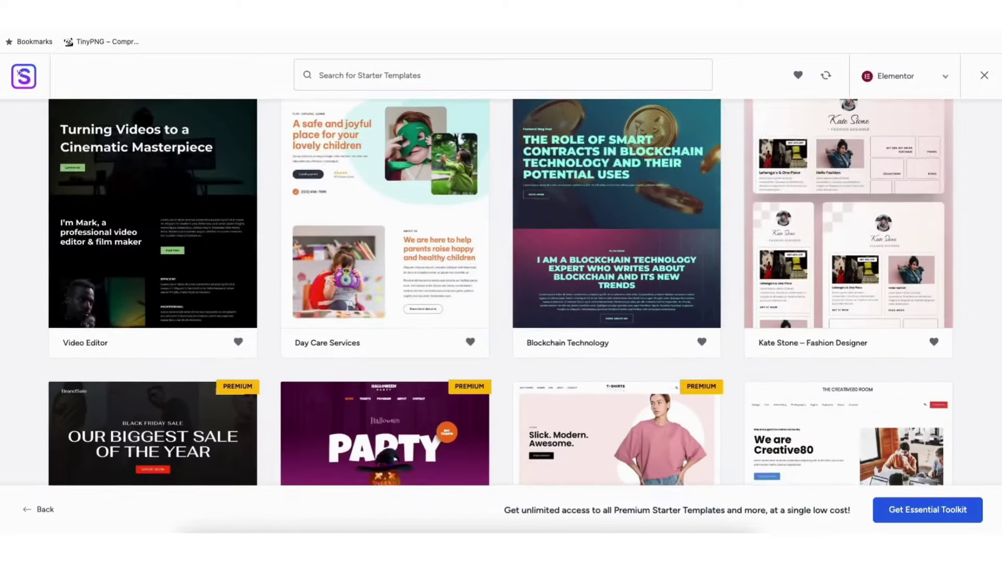
scroll(501, 293, "down", 9)
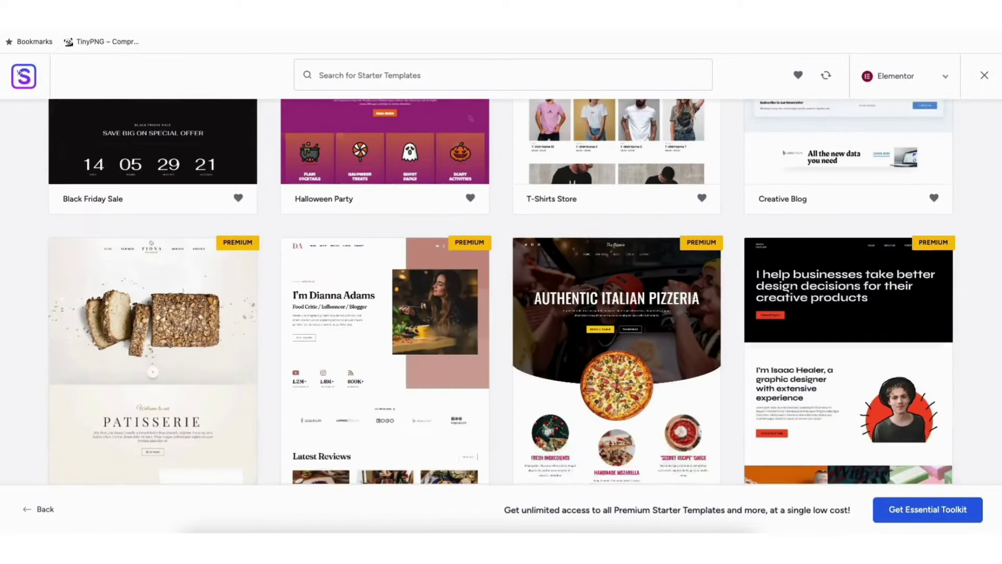
scroll(501, 292, "down", 9)
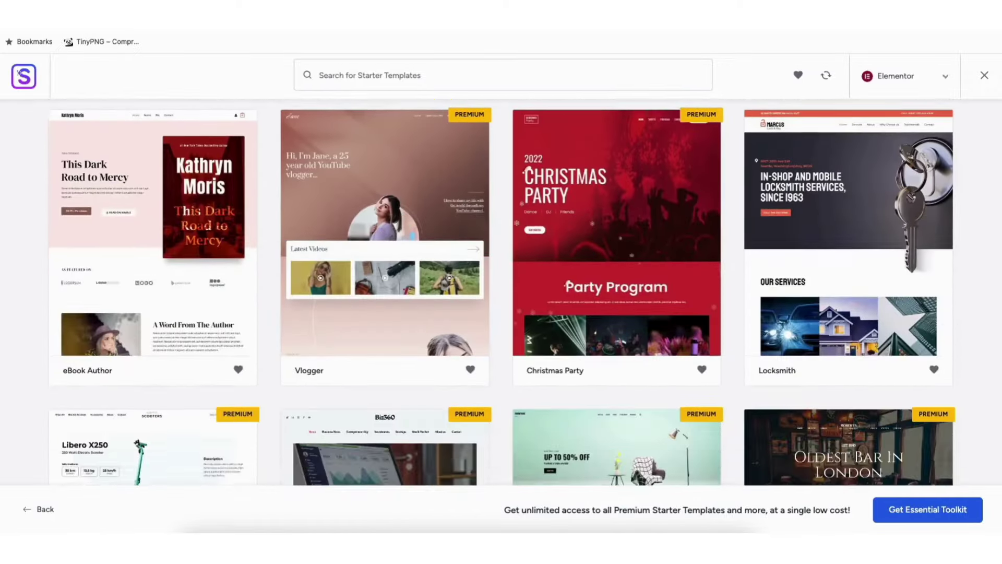
scroll(501, 292, "down", 8)
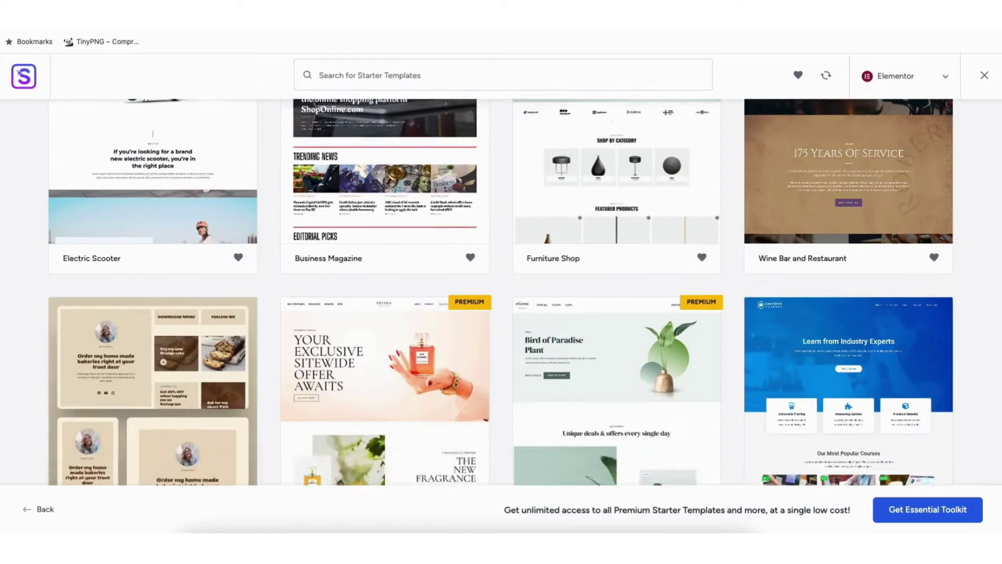
scroll(501, 292, "down", 8)
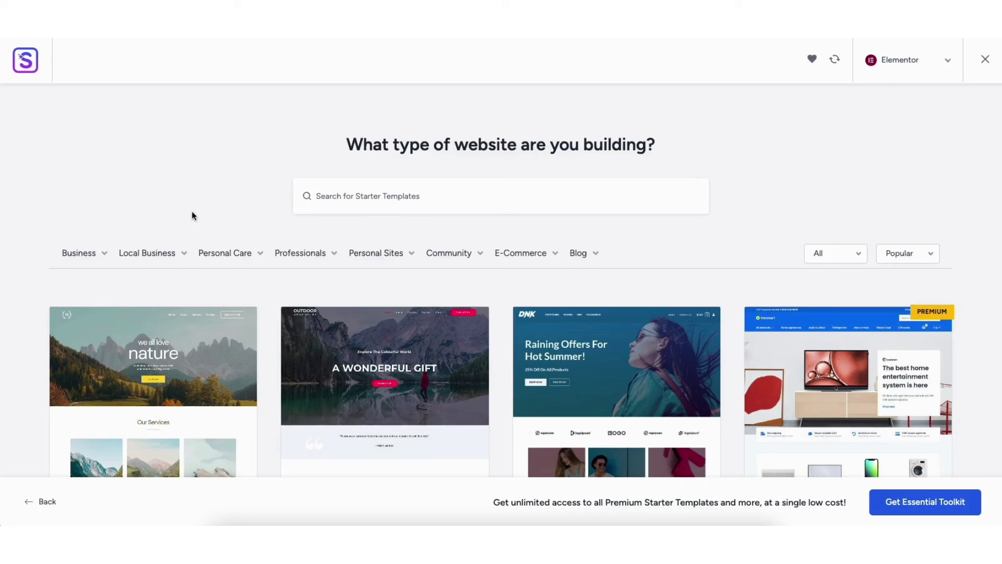
mouse_move(157, 252)
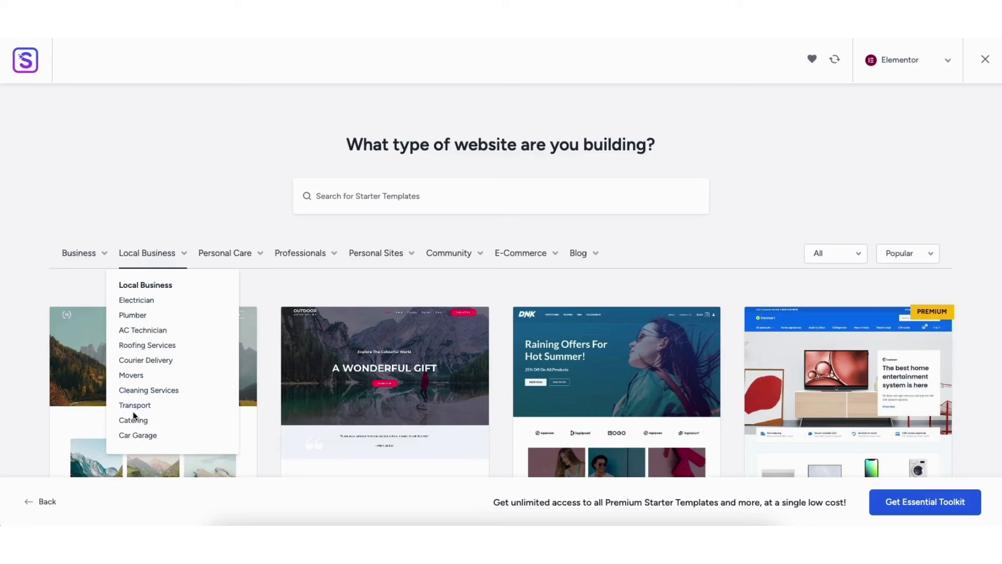
Filter the library to the Local Business category and scroll through the matching templates
left_click(149, 254)
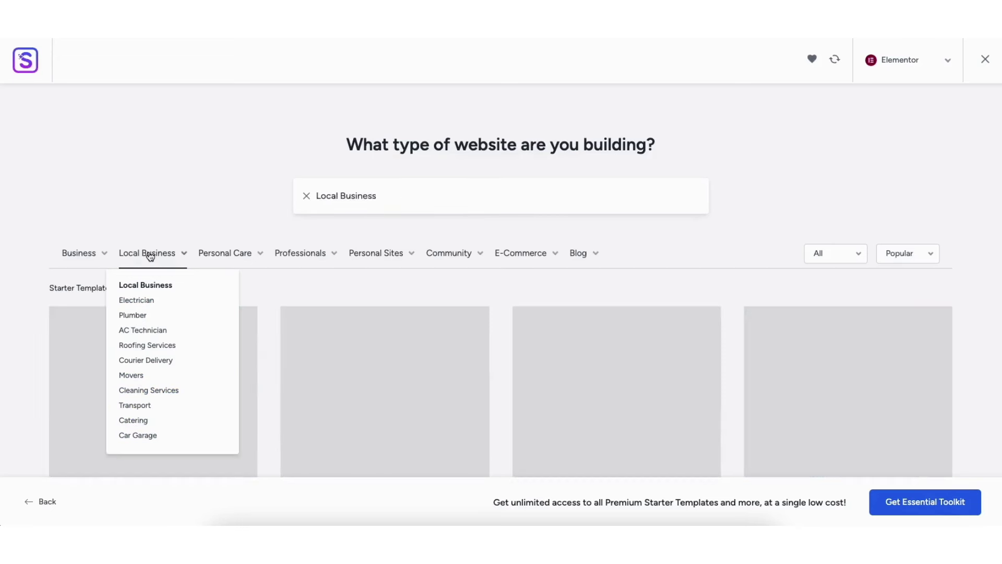
scroll(501, 287, "down", 5)
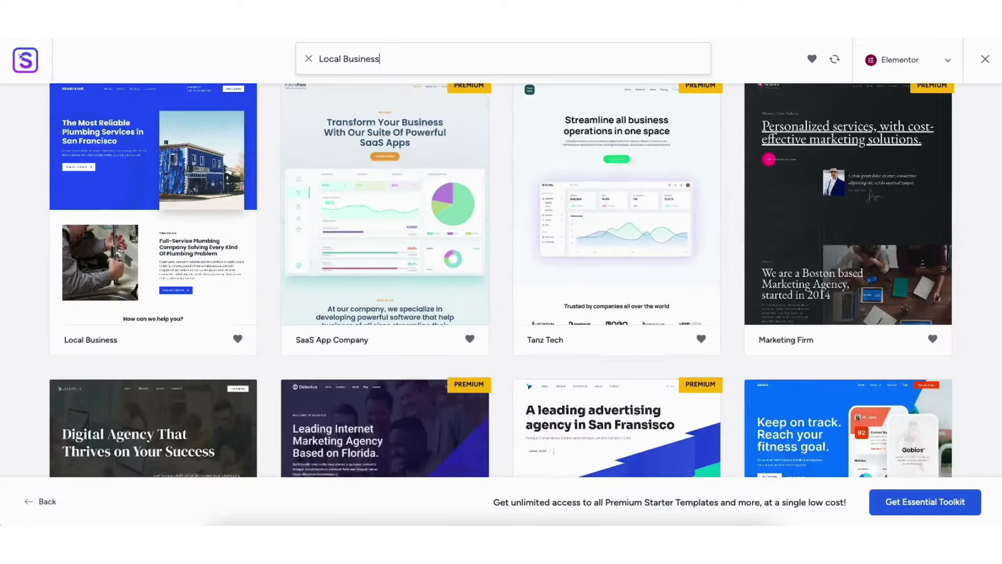
scroll(501, 287, "down", 8)
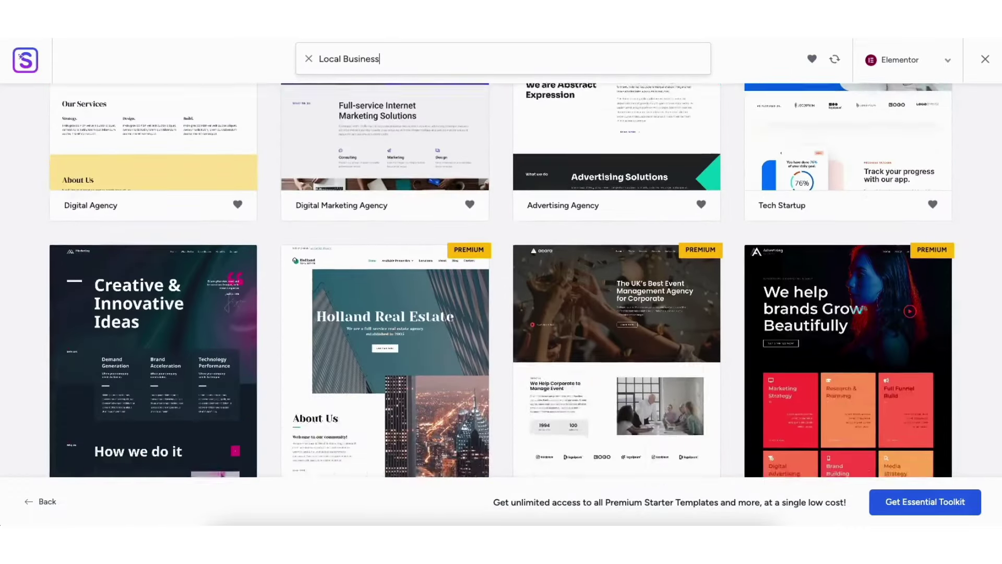
scroll(501, 287, "down", 5)
scroll(501, 280, "down", 9)
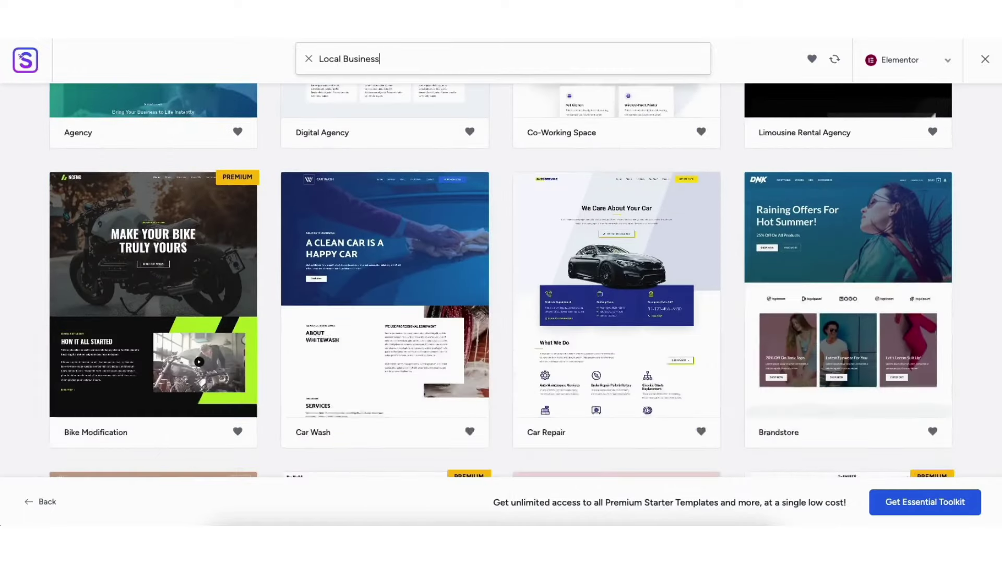
scroll(999, 101, "down", 10)
scroll(999, 101, "up", 10)
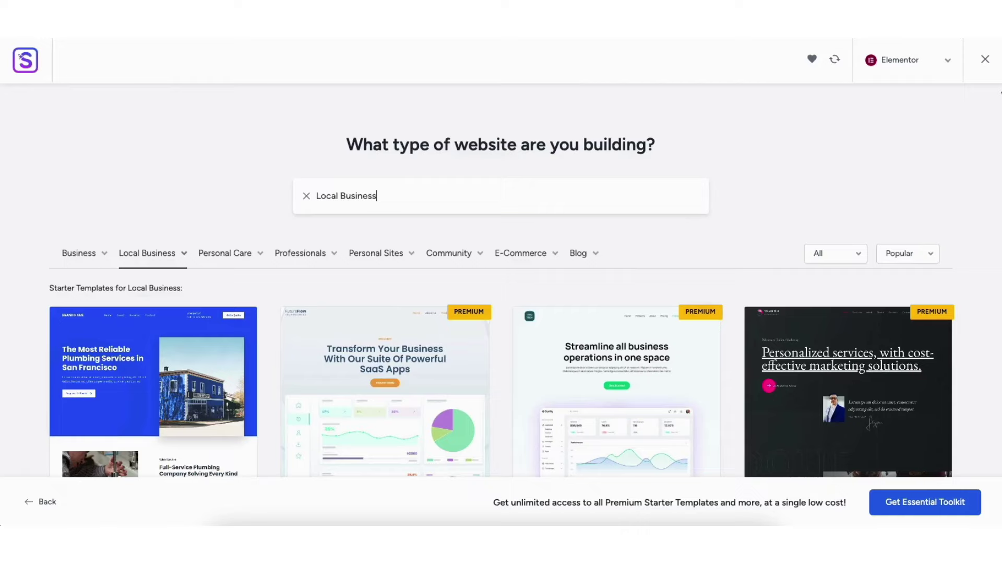
scroll(999, 93, "down", 3)
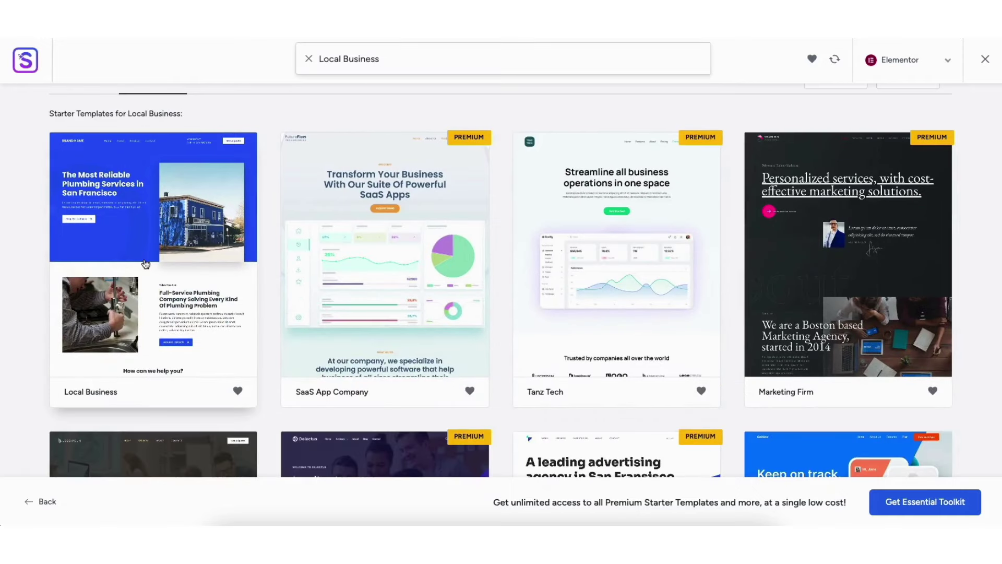
Open the Local Business plumbing template and review its font pairs, keeping Poppins / Work Sans
left_click(146, 263)
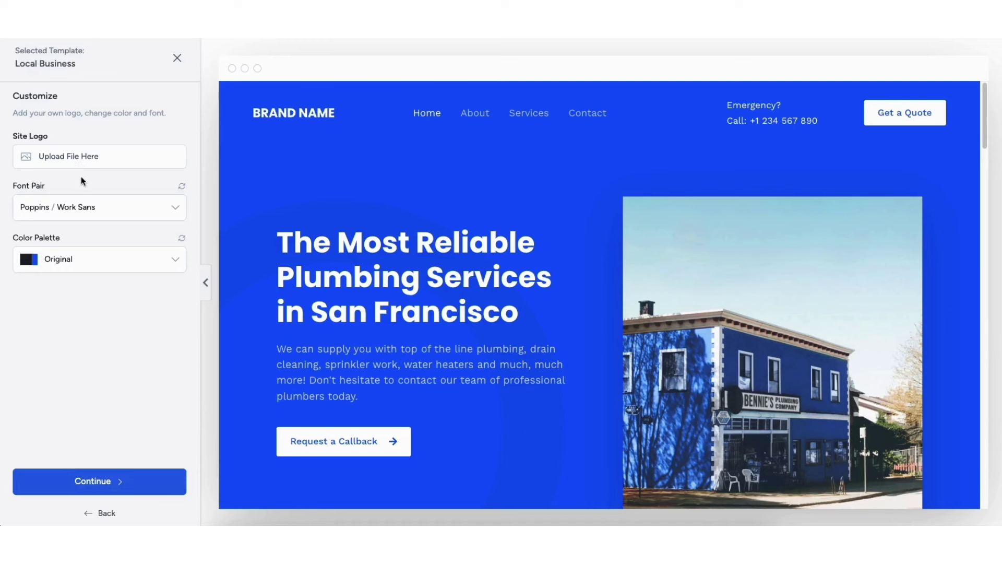
left_click(80, 210)
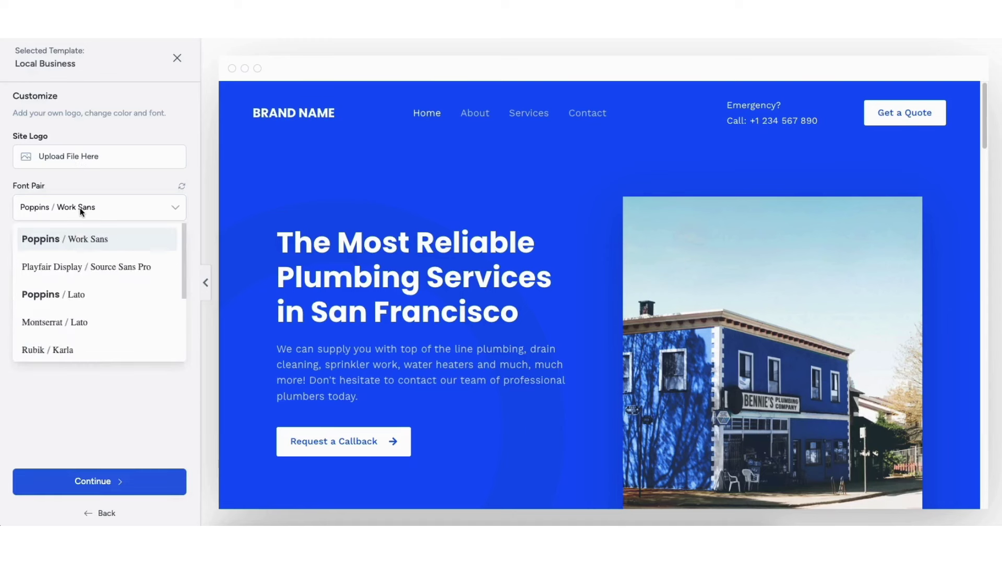
left_click(140, 212)
Preview colour palette Styles 1–4, revert to the Original palette, and continue
left_click(108, 267)
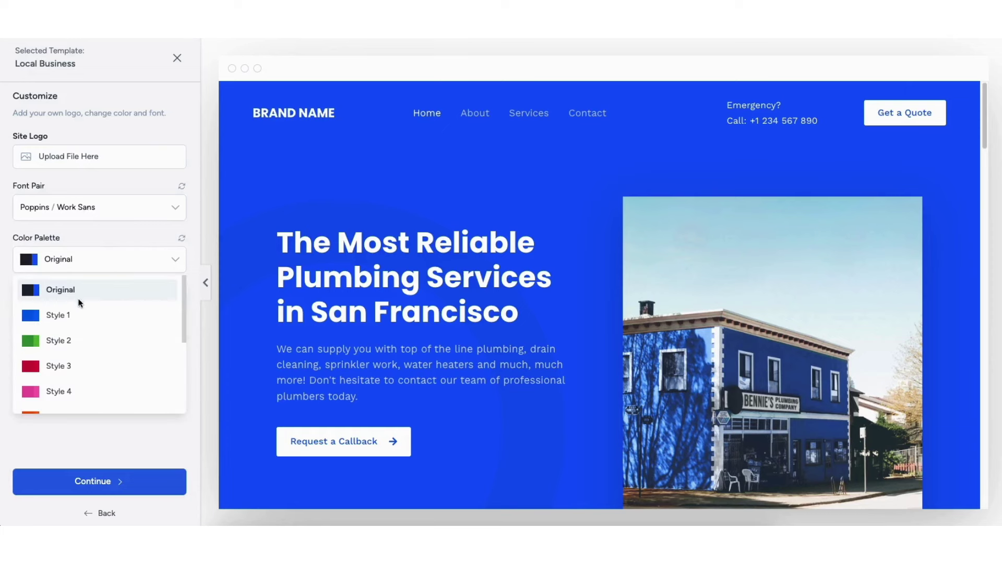
left_click(76, 316)
left_click(81, 262)
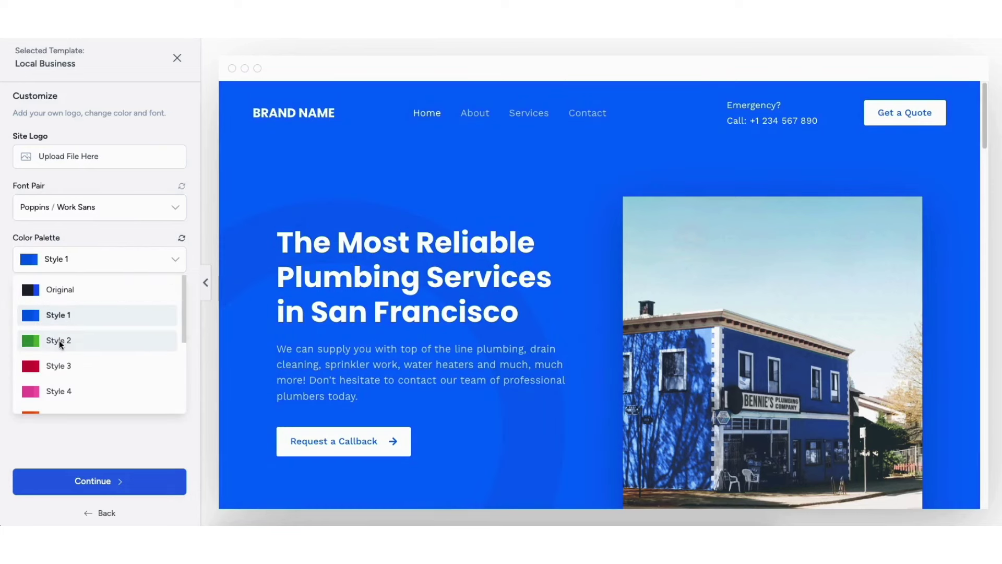
left_click(58, 340)
left_click(74, 269)
left_click(55, 365)
left_click(88, 265)
left_click(50, 391)
left_click(66, 260)
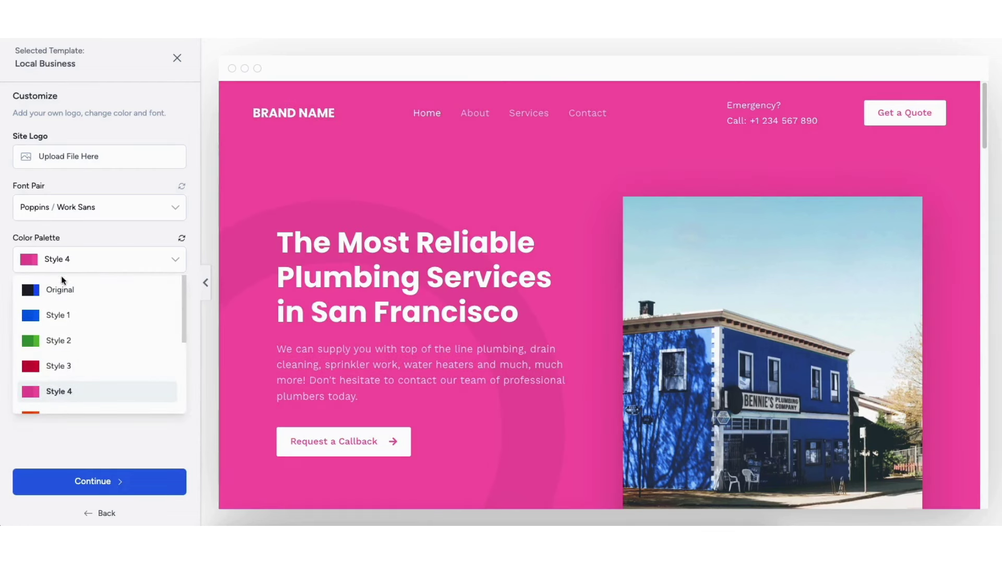
left_click(61, 288)
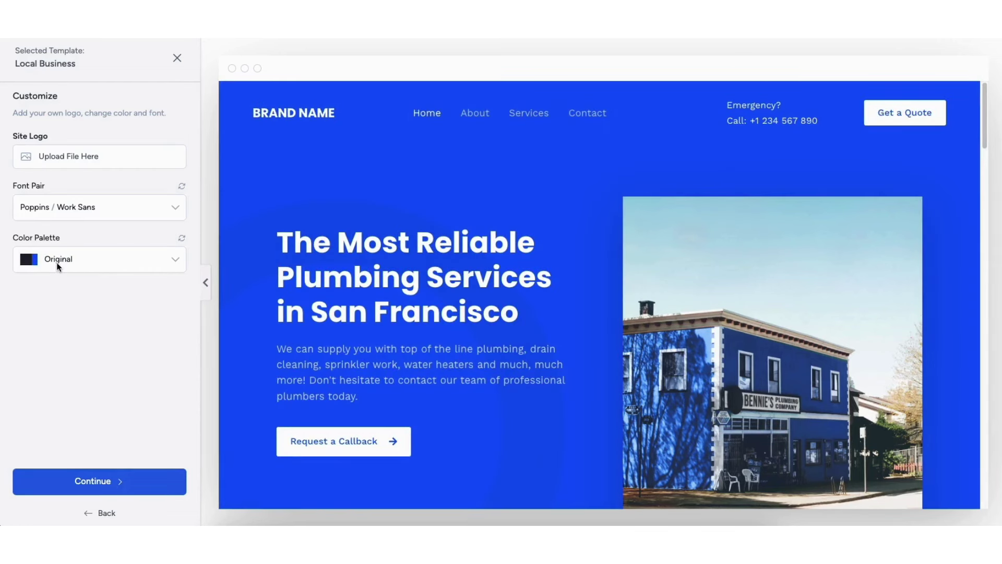
left_click(101, 481)
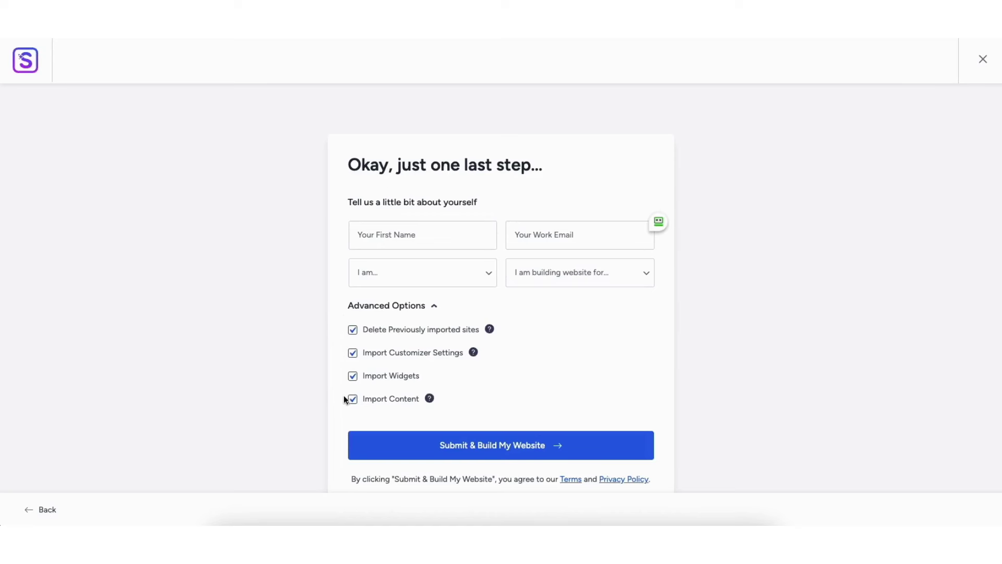
Build the plumbing website from the template, then view and scroll its front page
left_click(501, 438)
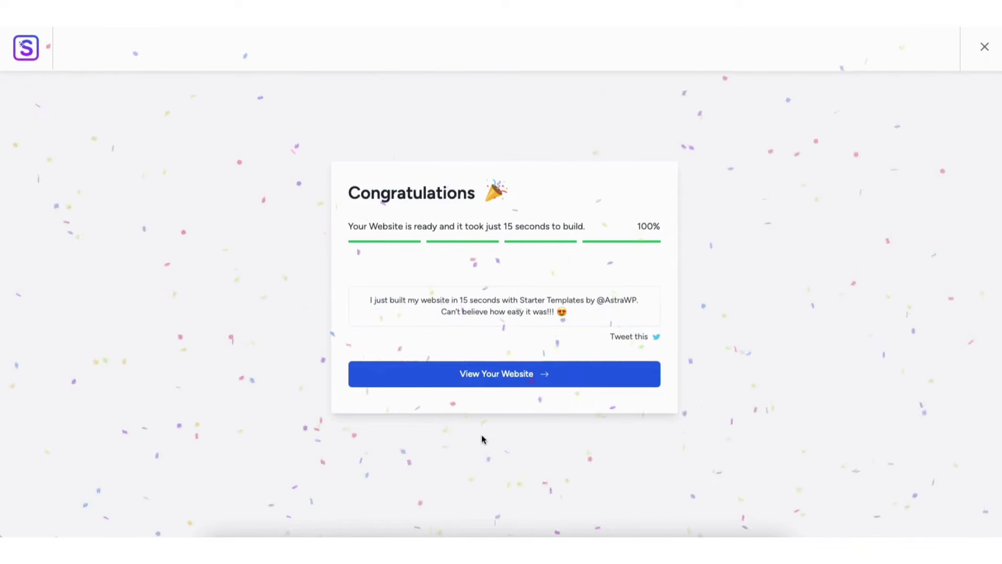
left_click(482, 375)
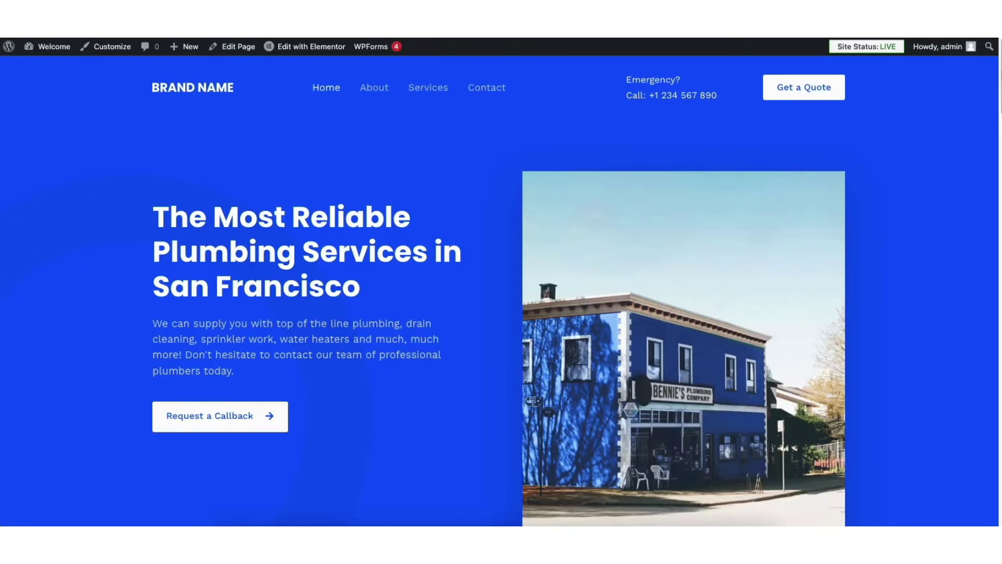
scroll(500, 290, "down", 8)
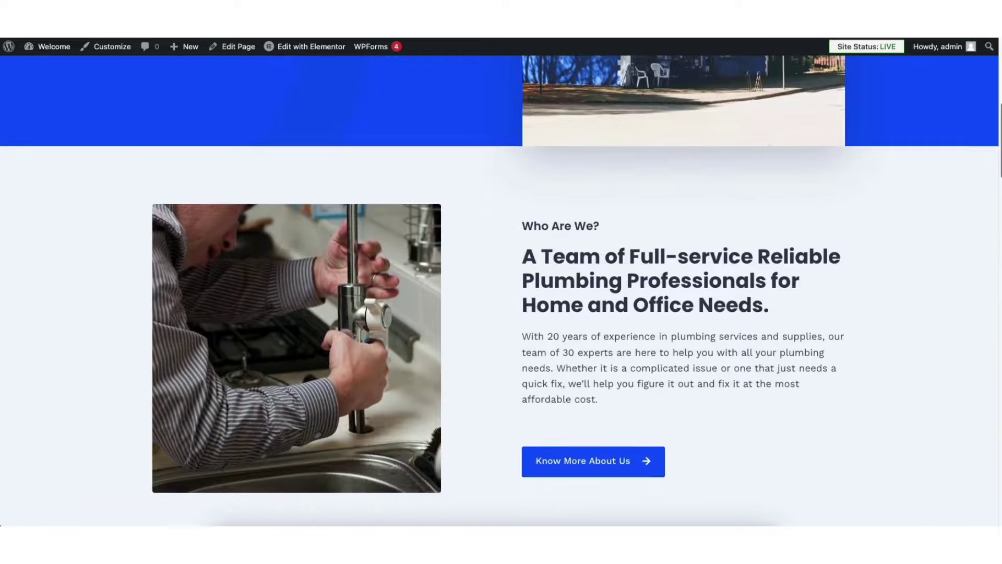
scroll(500, 290, "down", 7)
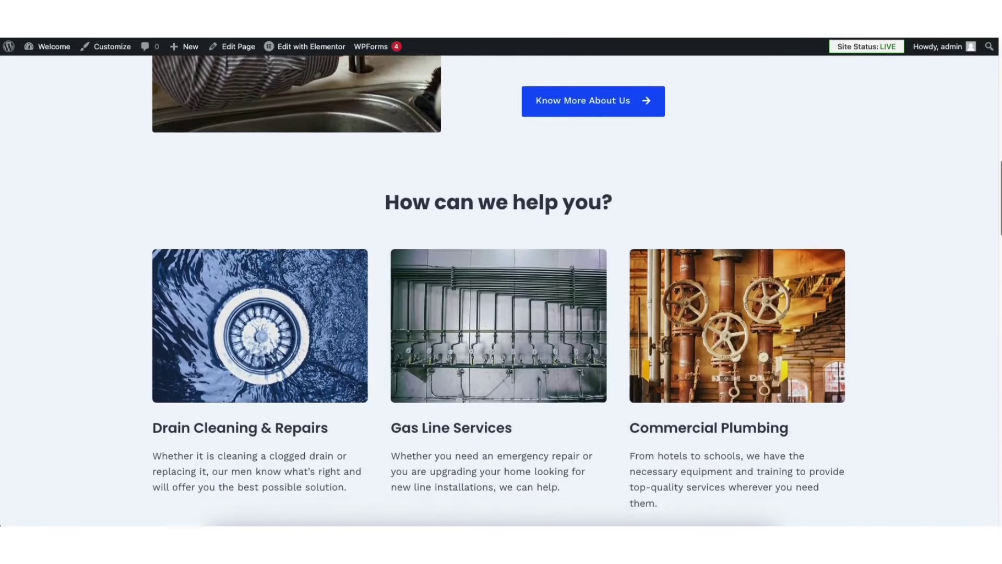
scroll(499, 290, "down", 7)
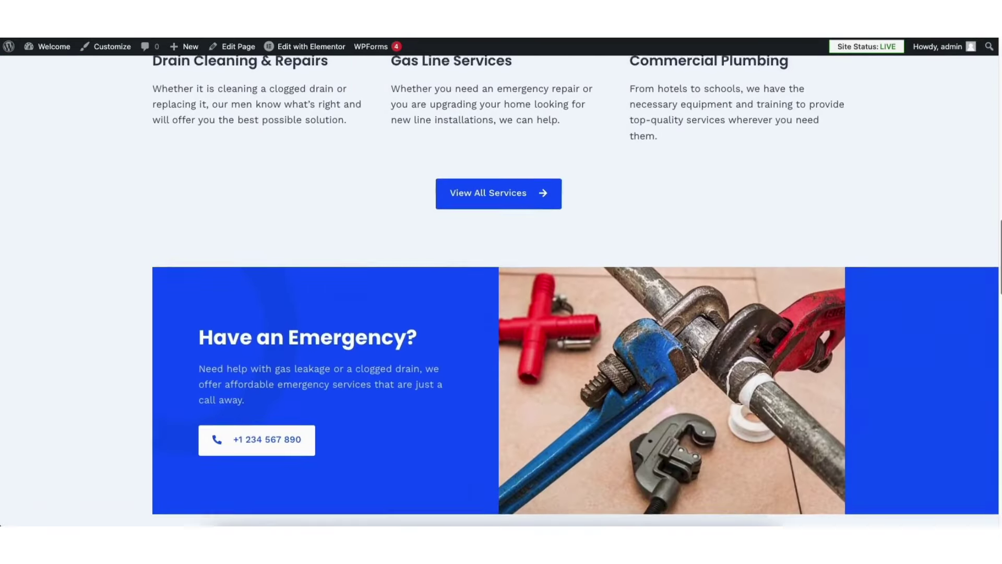
scroll(1000, 321, "down", 8)
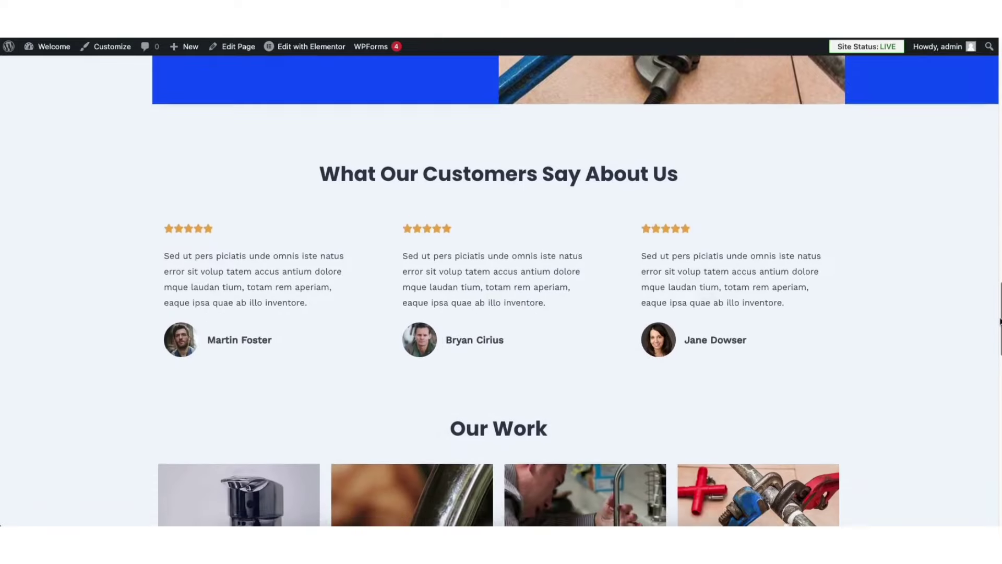
scroll(1000, 321, "down", 6)
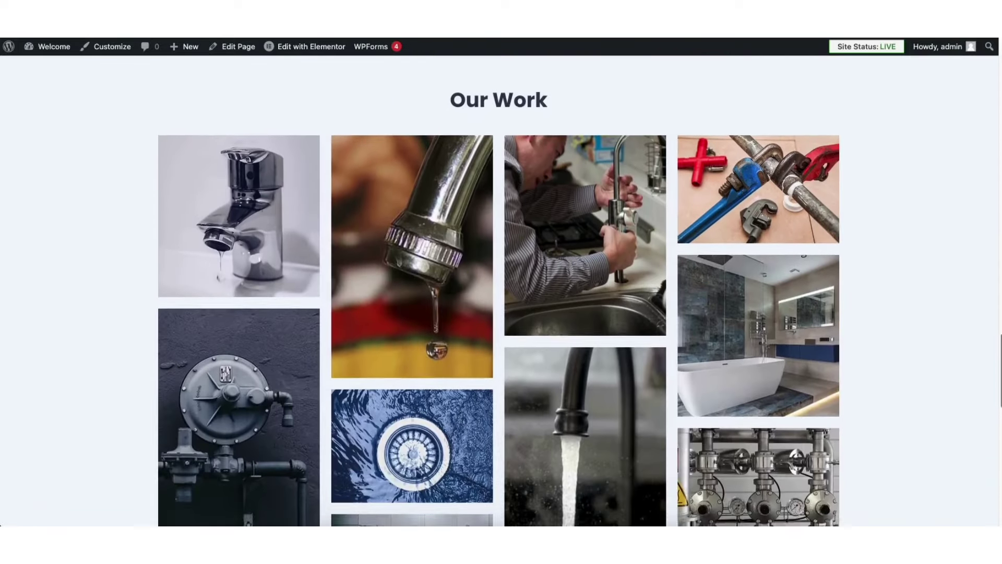
Return to the WordPress admin Dashboard through the admin bar's Welcome menu
left_click_drag(1000, 321, 994, 65)
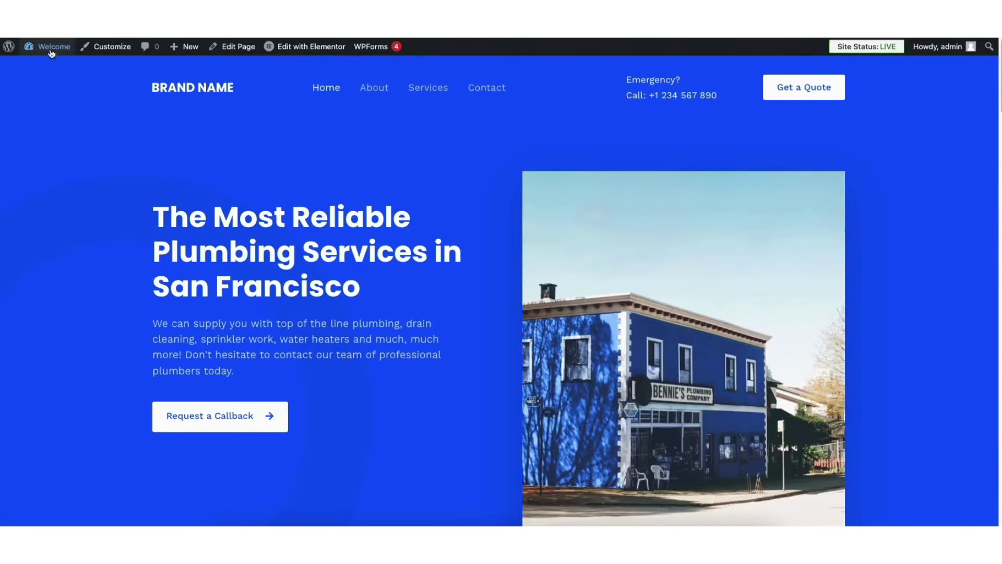
mouse_move(50, 50)
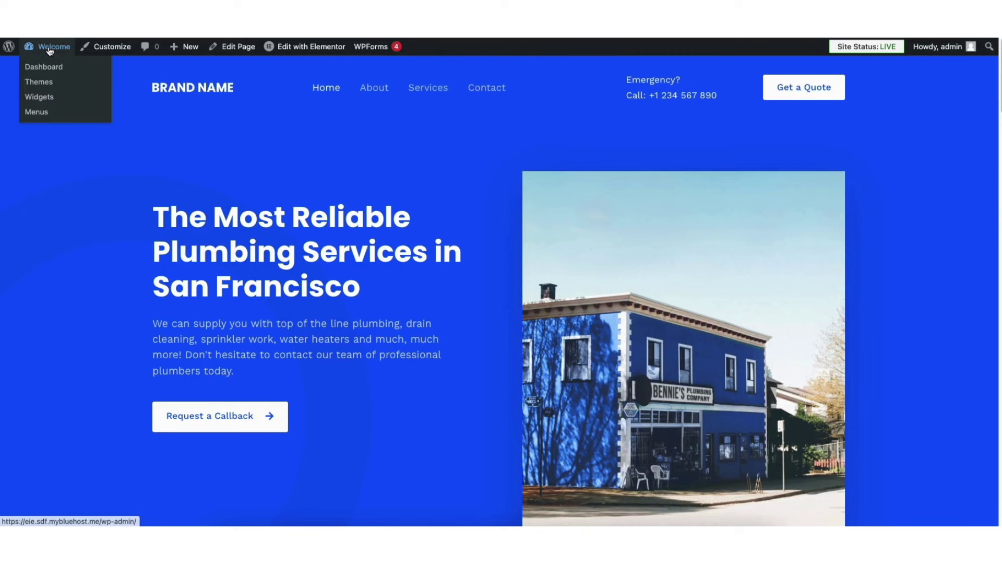
left_click(51, 70)
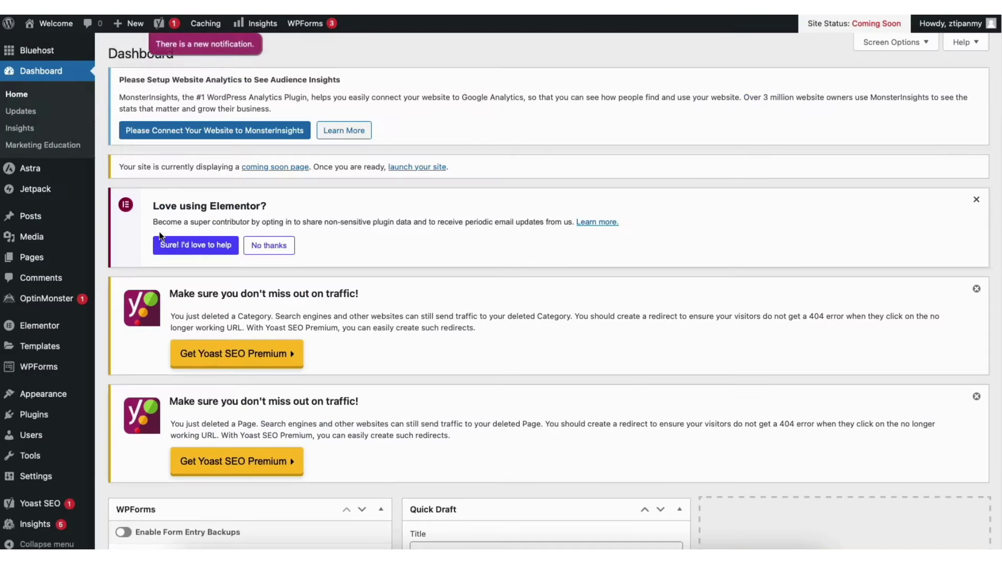
In Elementor Settings > Features, set the Editor Top Bar experiment to Active
mouse_move(47, 331)
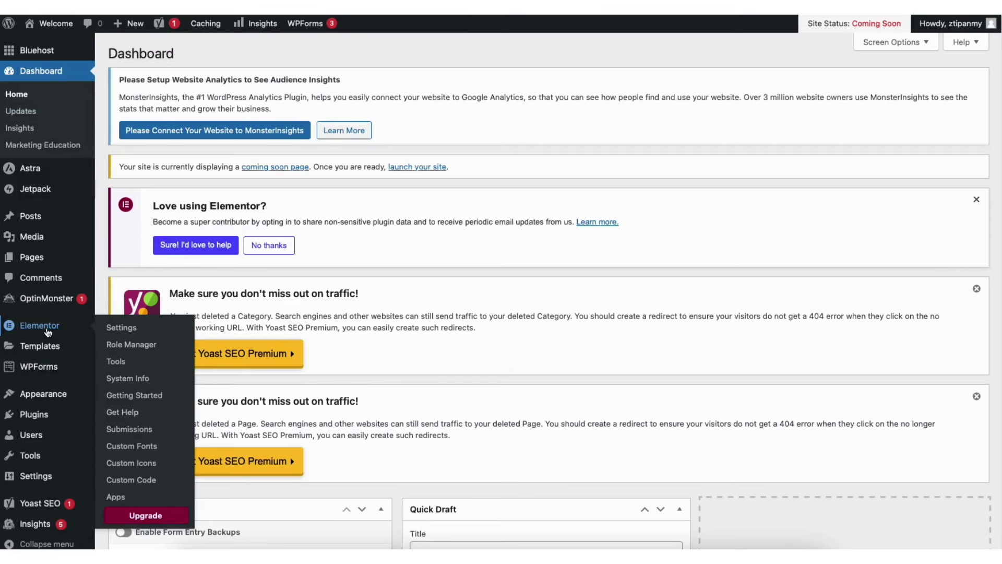
left_click(121, 327)
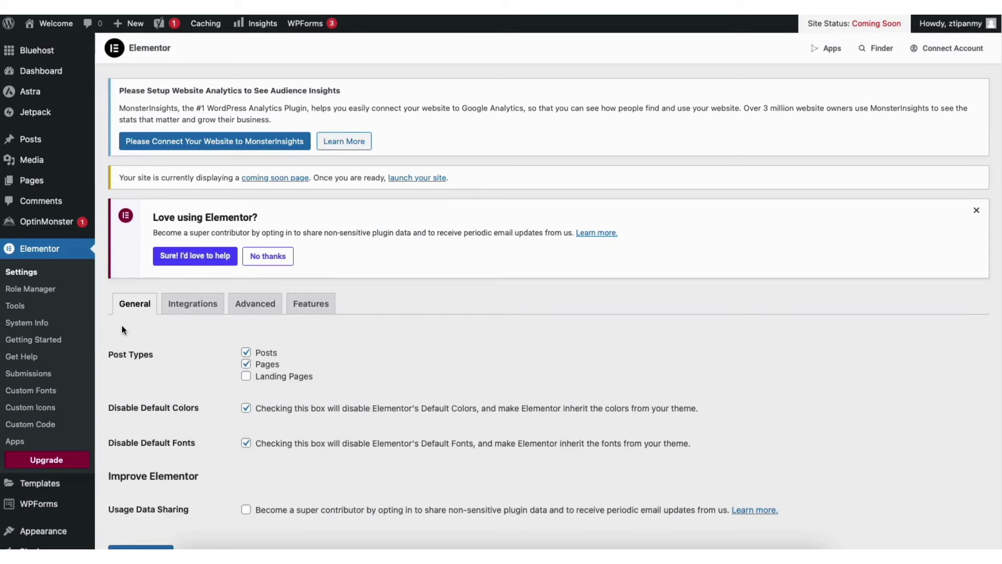
left_click(328, 306)
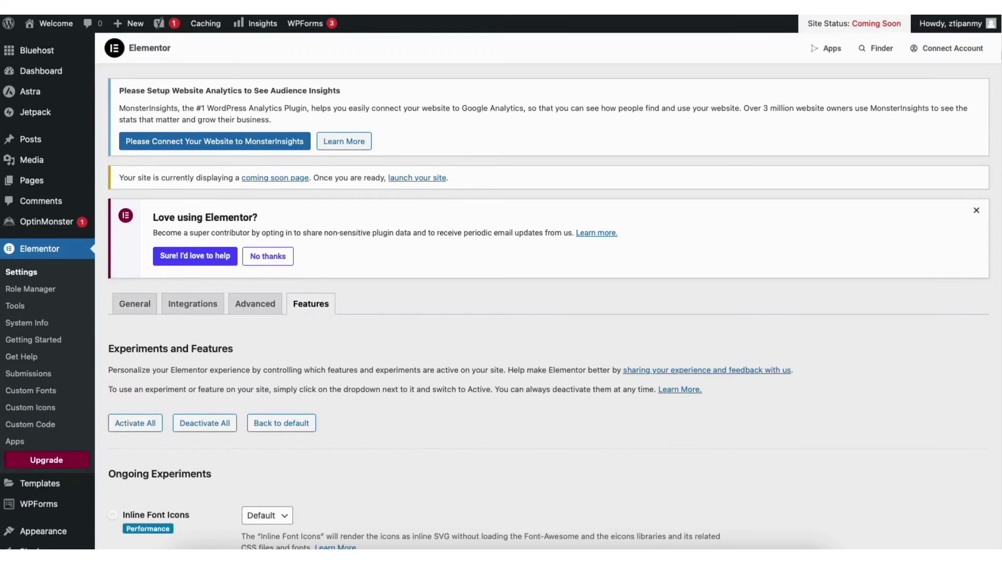
scroll(470, 307, "down", 5)
scroll(994, 193, "down", 5)
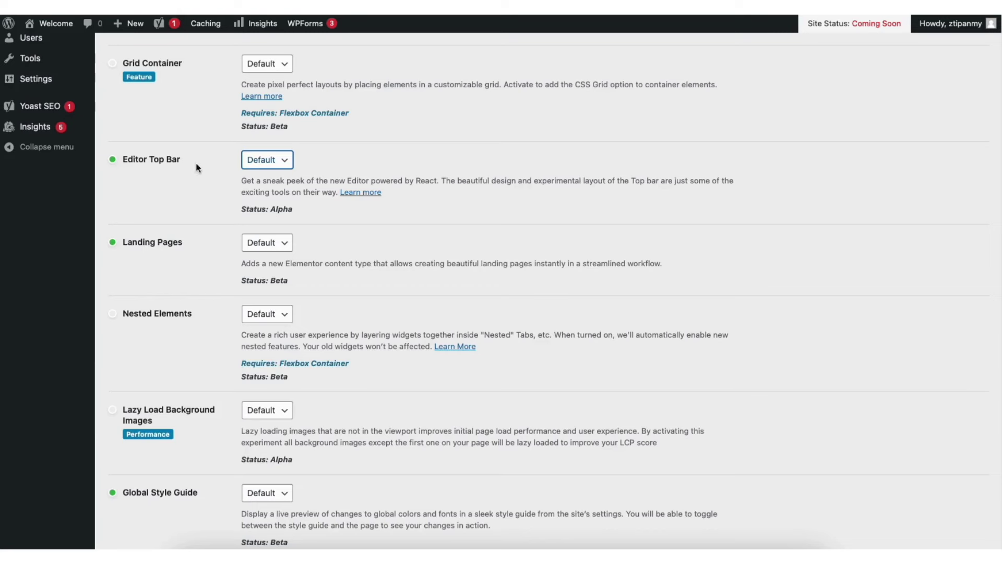
left_click(278, 159)
left_click(262, 170)
Set the Flexbox Container experiment to Active and save the feature settings
scroll(994, 250, "down", 10)
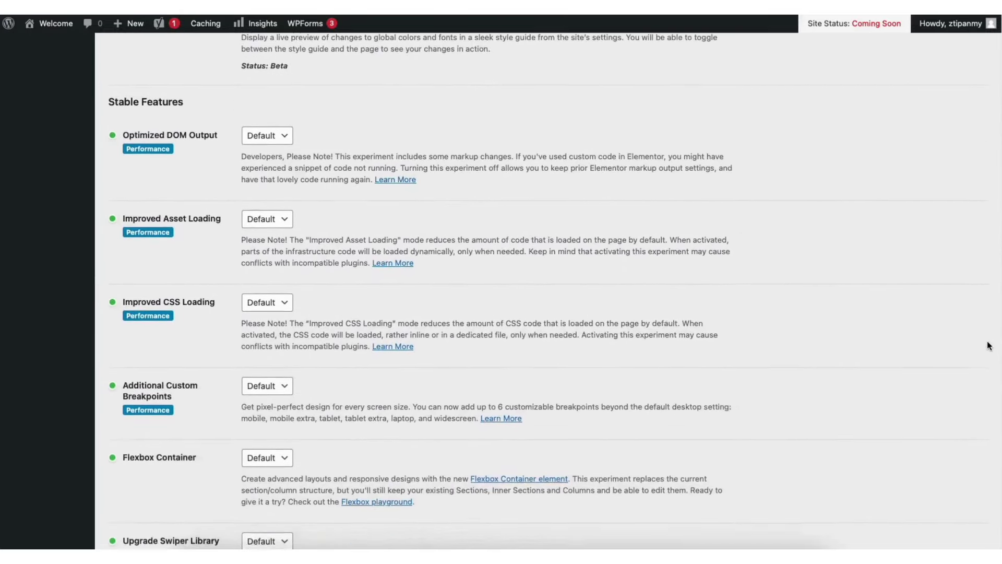
scroll(987, 369, "down", 4)
left_click(264, 276)
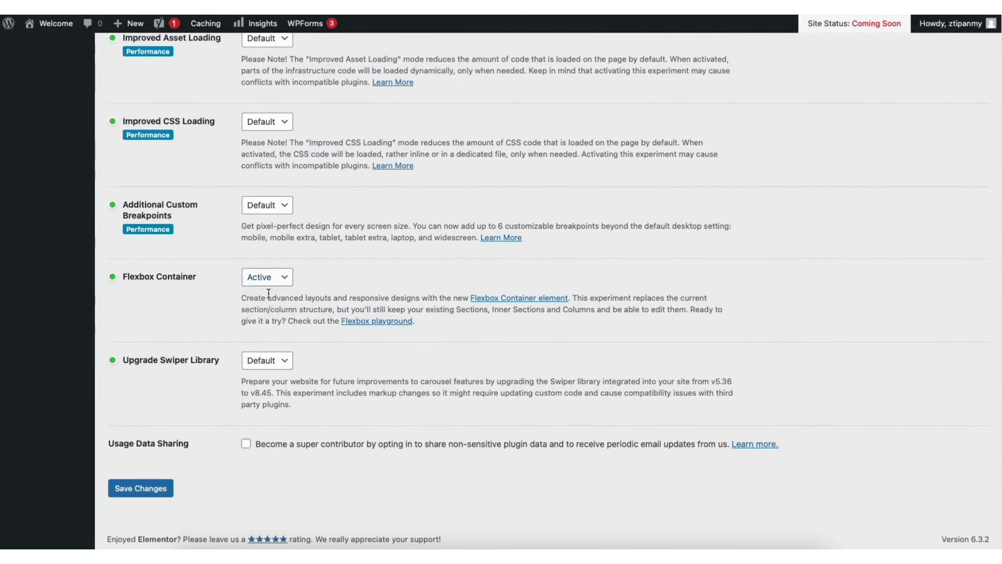
left_click(141, 489)
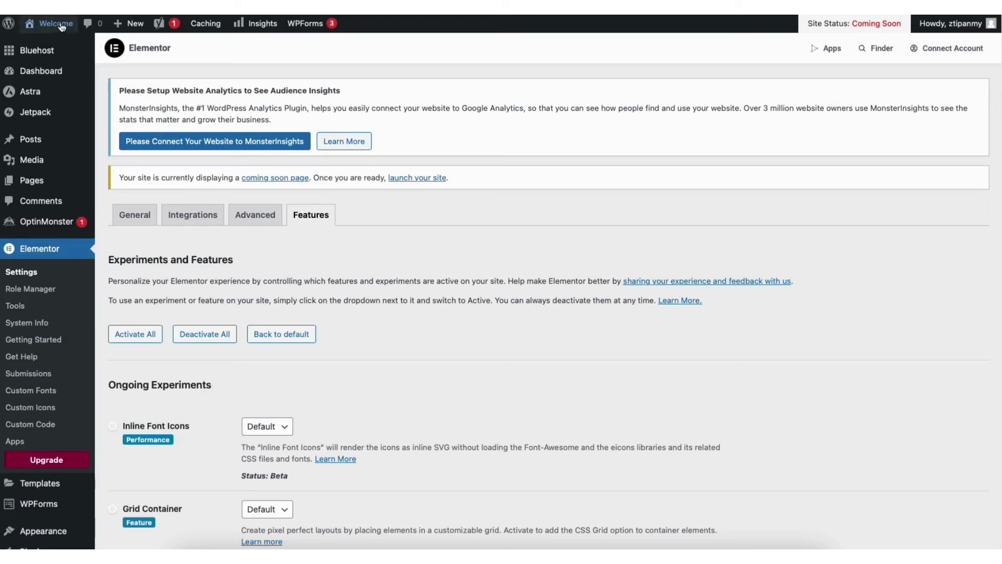
mouse_move(60, 25)
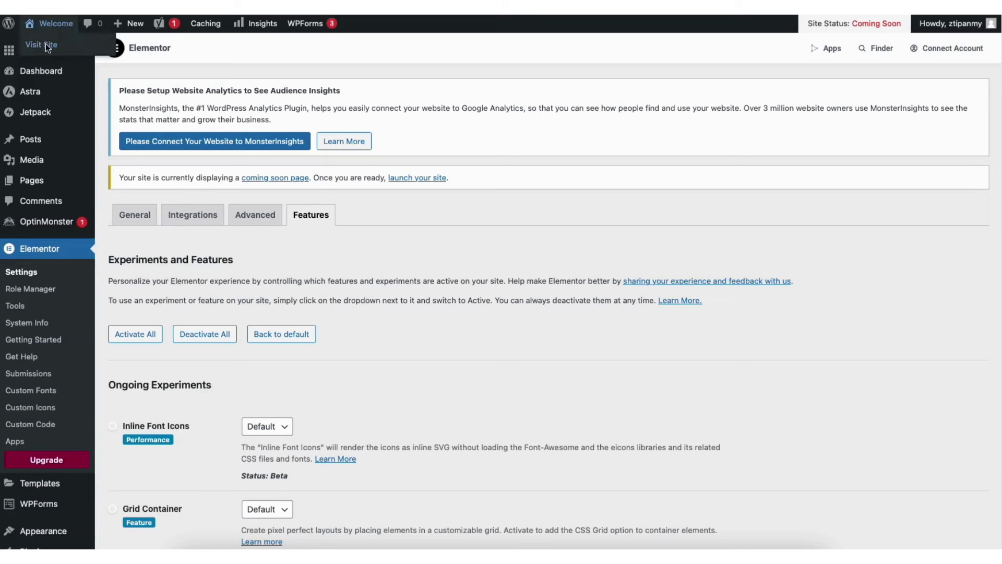
Open the site's home page in the Elementor editor
left_click(45, 45)
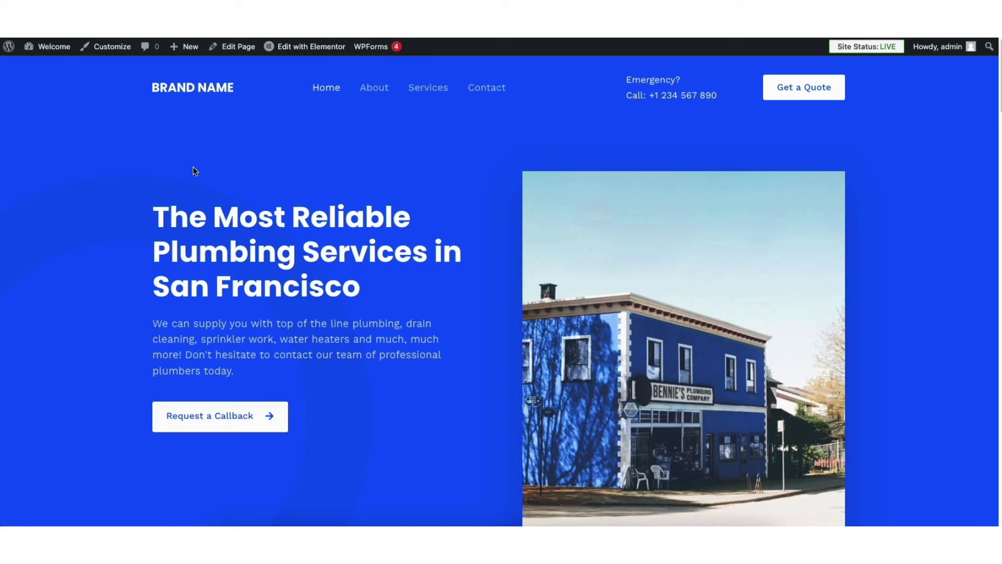
mouse_move(312, 50)
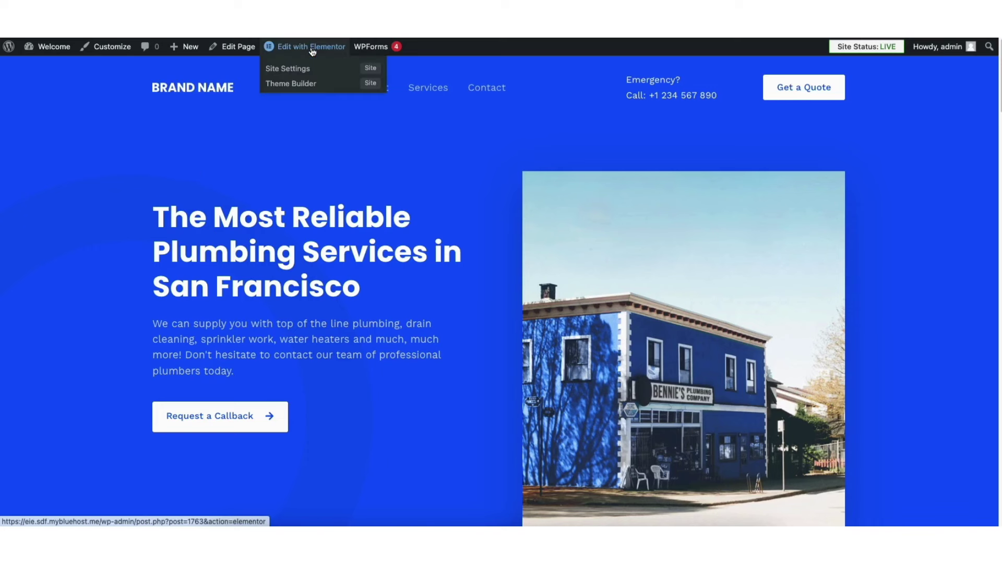
left_click(312, 48)
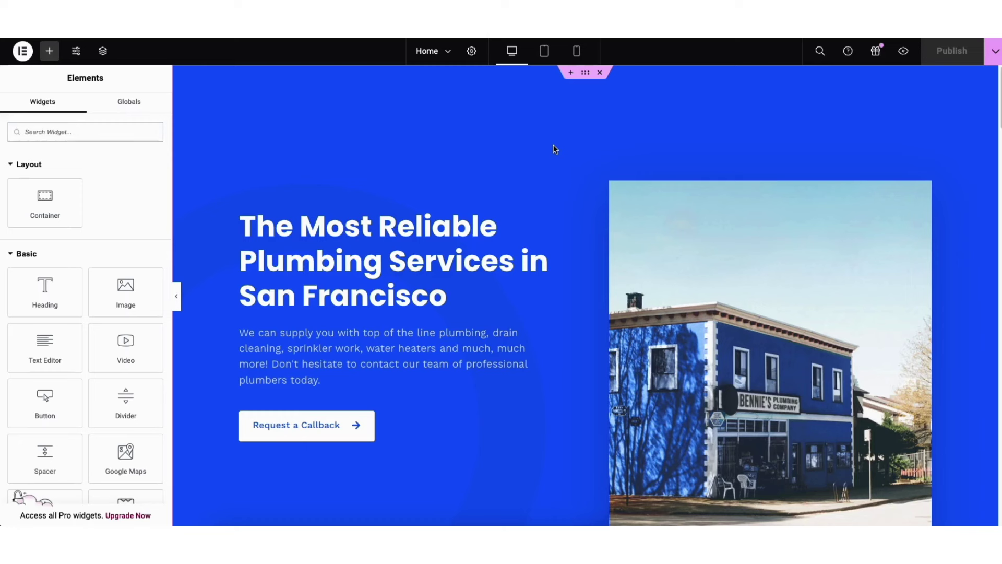
Replace the hero title with 'My Demo Local Business Website', keeping it at H1
left_click(284, 232)
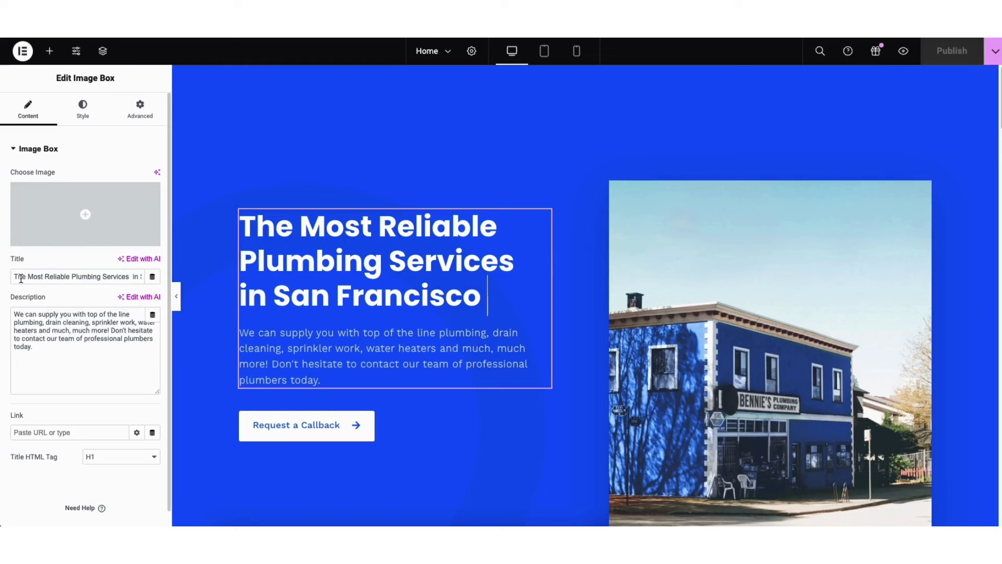
left_click_drag(14, 277, 140, 276)
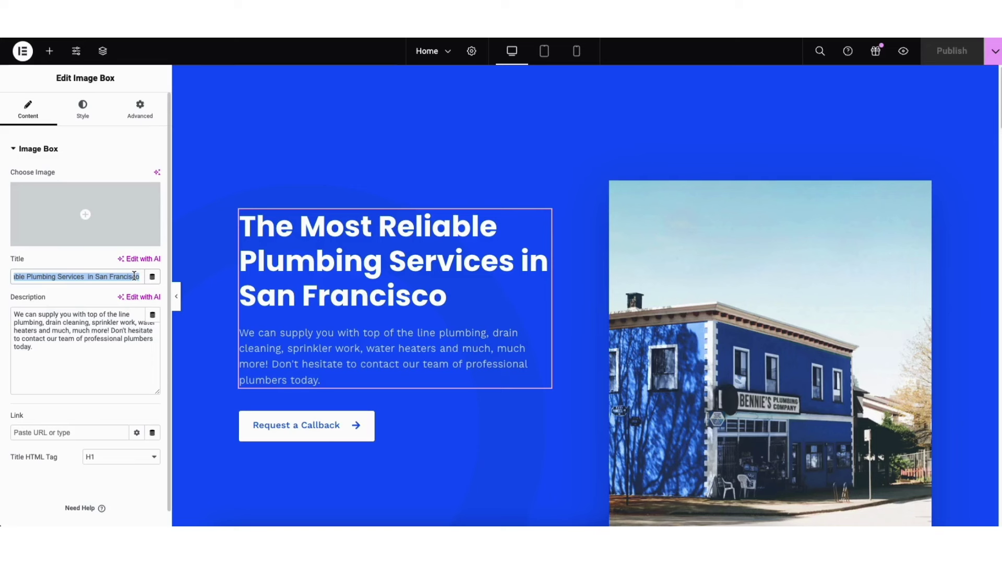
key("BackSpace")
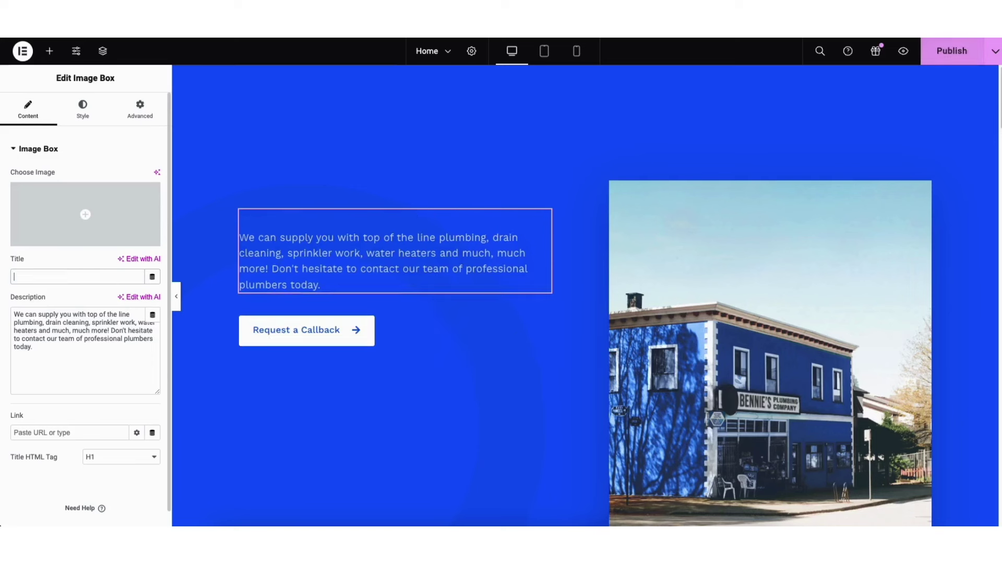
type("My Demo Local Business Website")
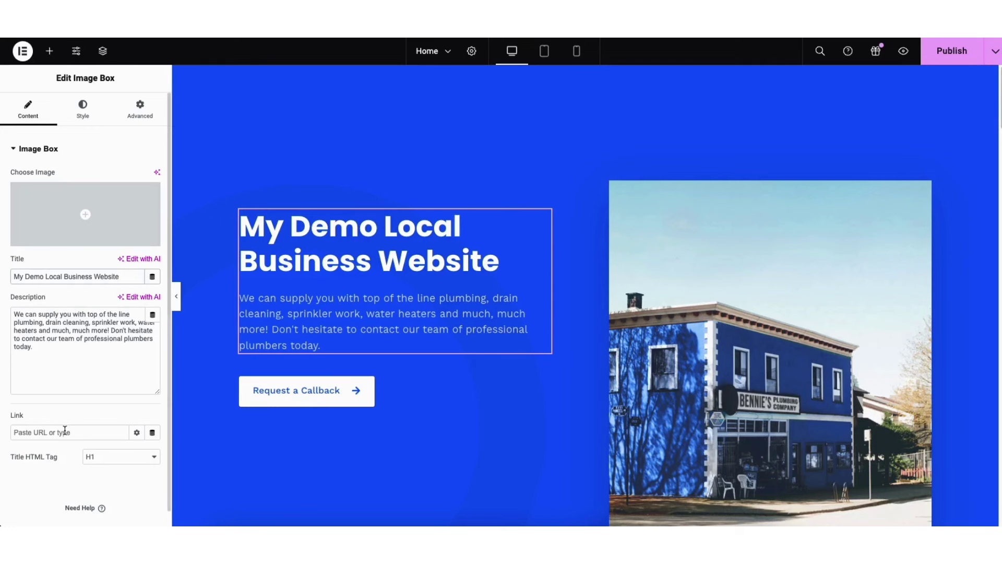
left_click(104, 457)
left_click(104, 462)
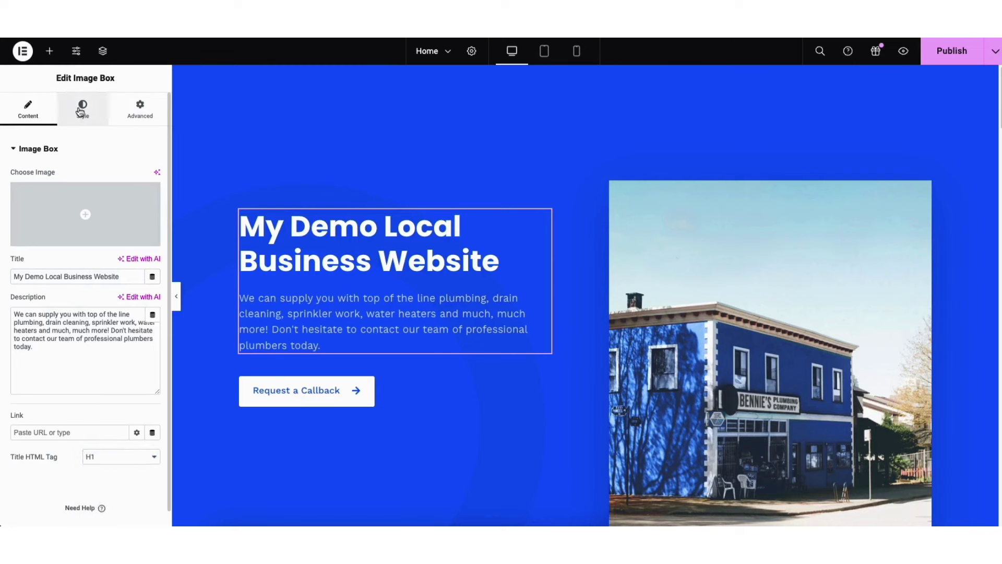
Browse the image box's Title Typography font families under Style > Content without changing the font
left_click(81, 111)
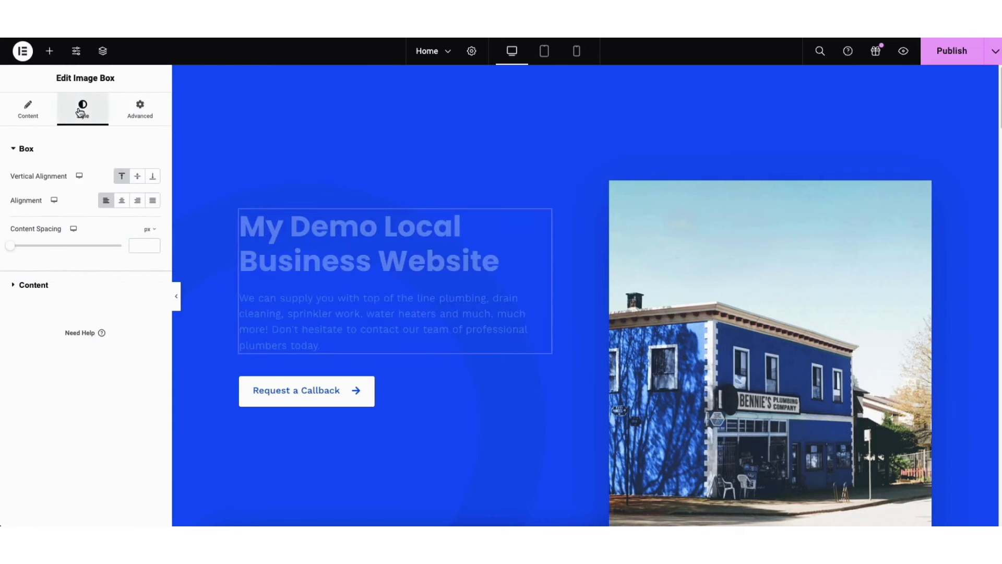
left_click(31, 286)
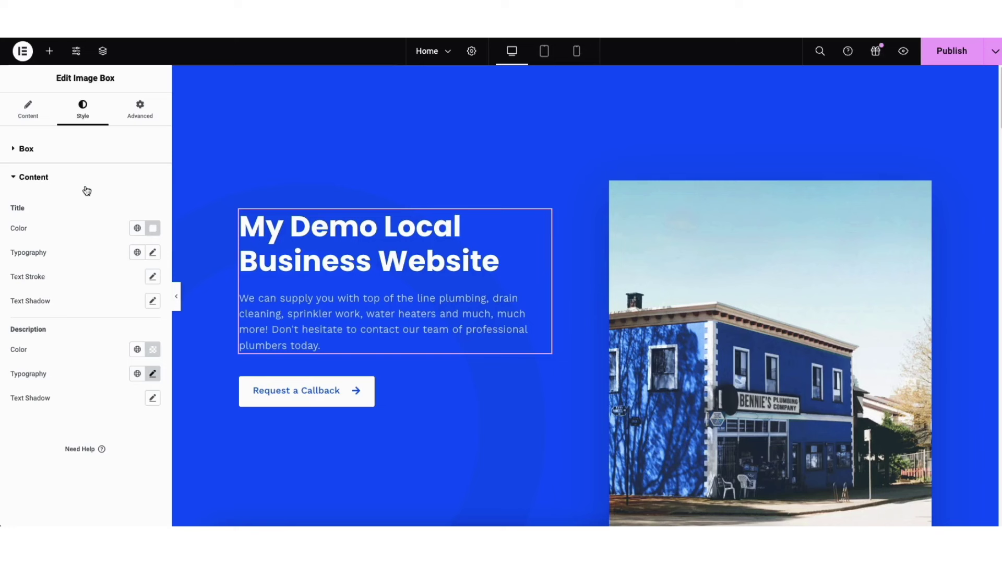
left_click(153, 253)
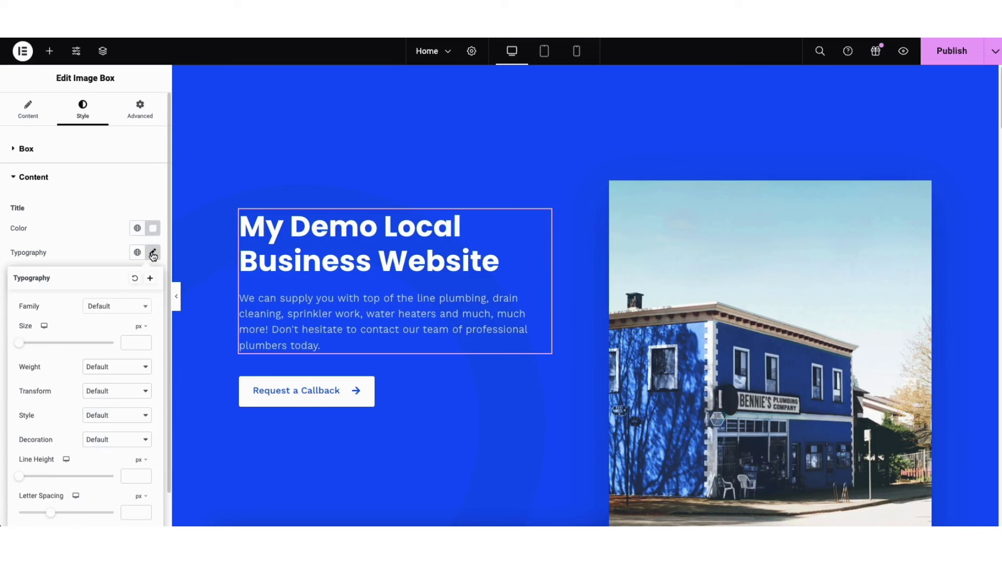
left_click(144, 309)
left_click_drag(148, 335, 148, 350)
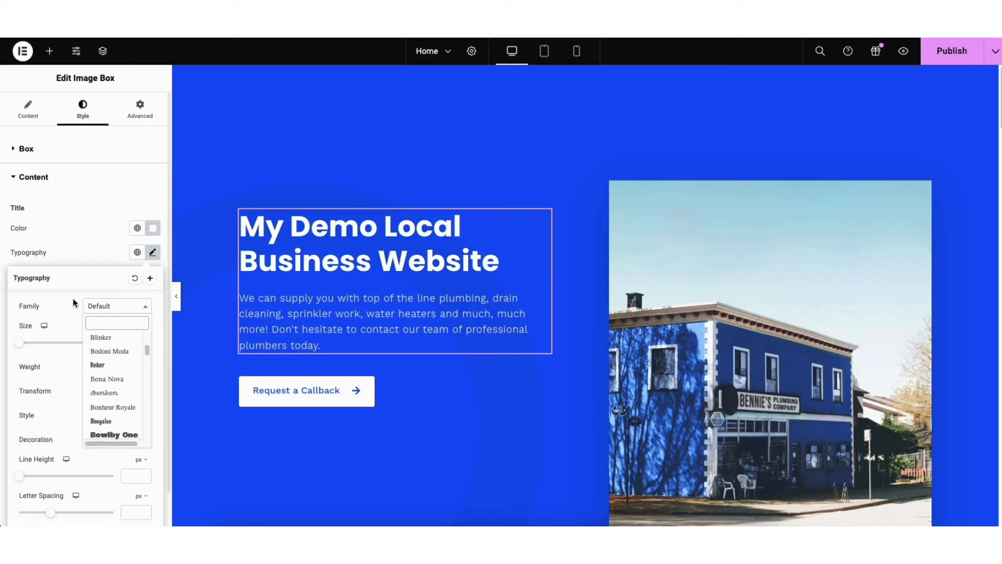
left_click(67, 290)
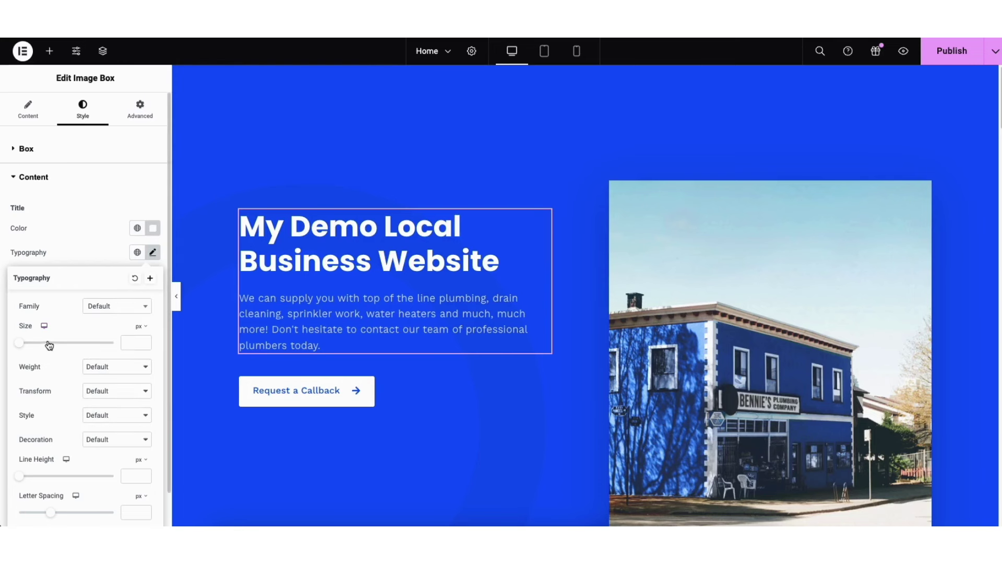
left_click(61, 232)
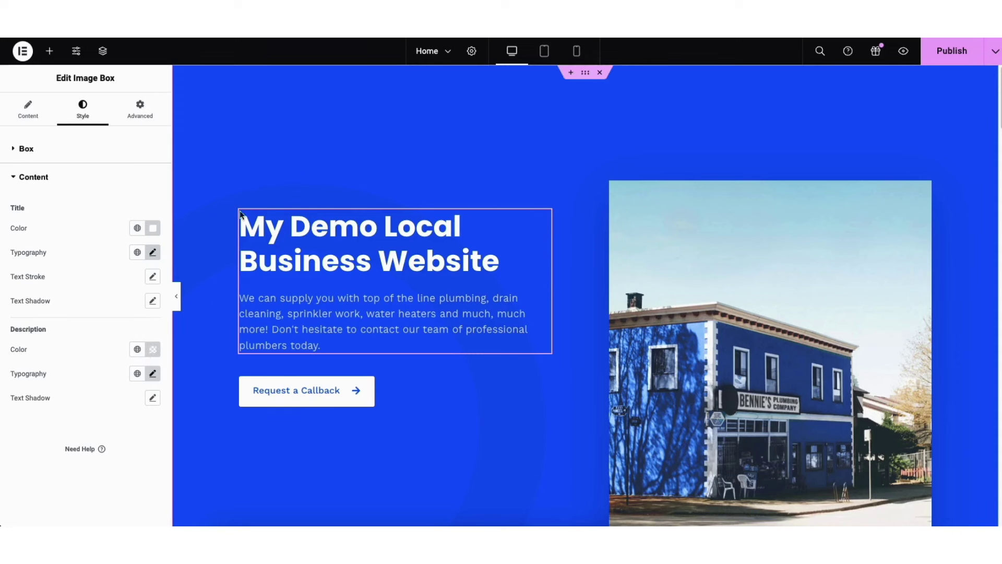
Edit the hero container's style and remove its background overlay image
right_click(280, 130)
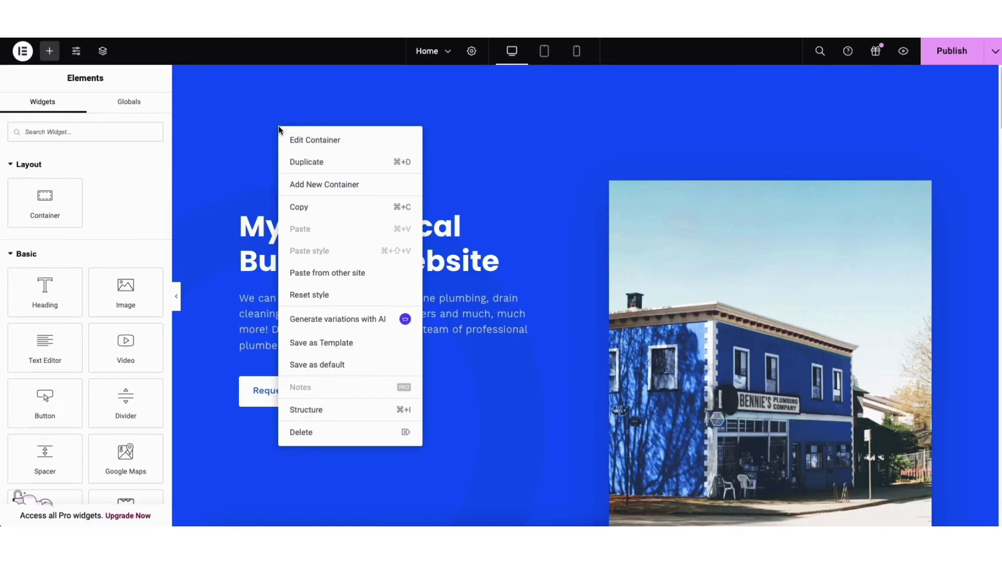
left_click(299, 140)
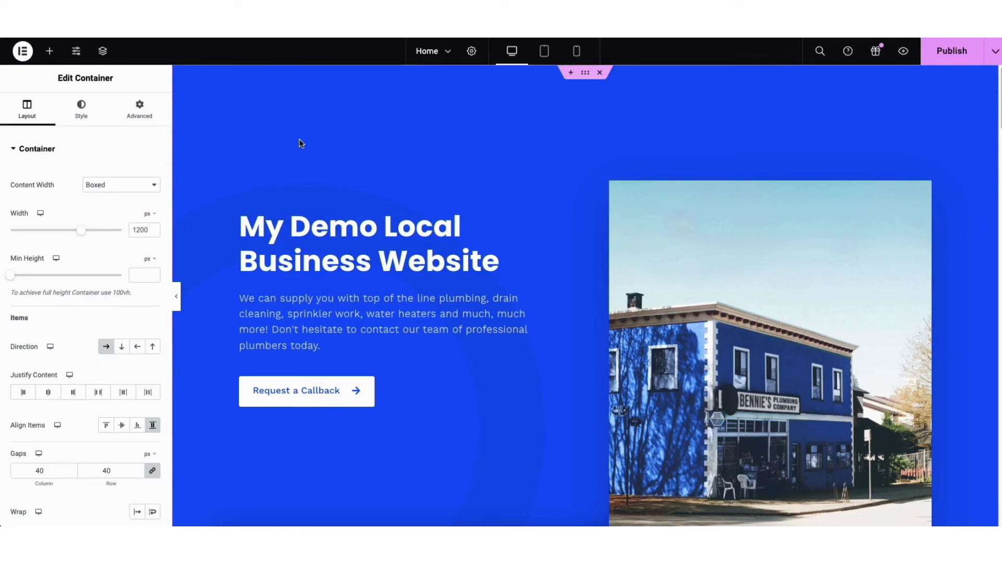
left_click(81, 111)
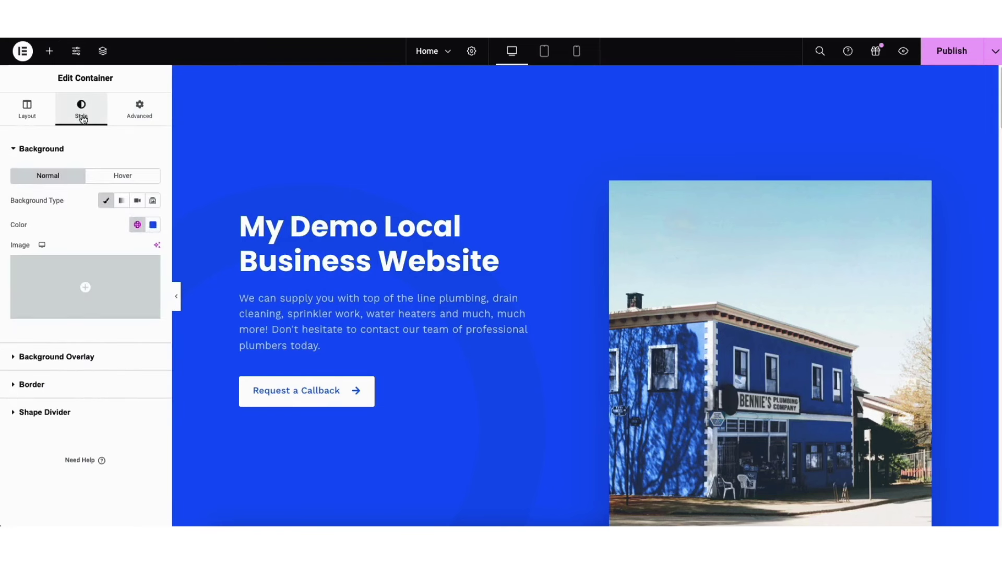
left_click(72, 358)
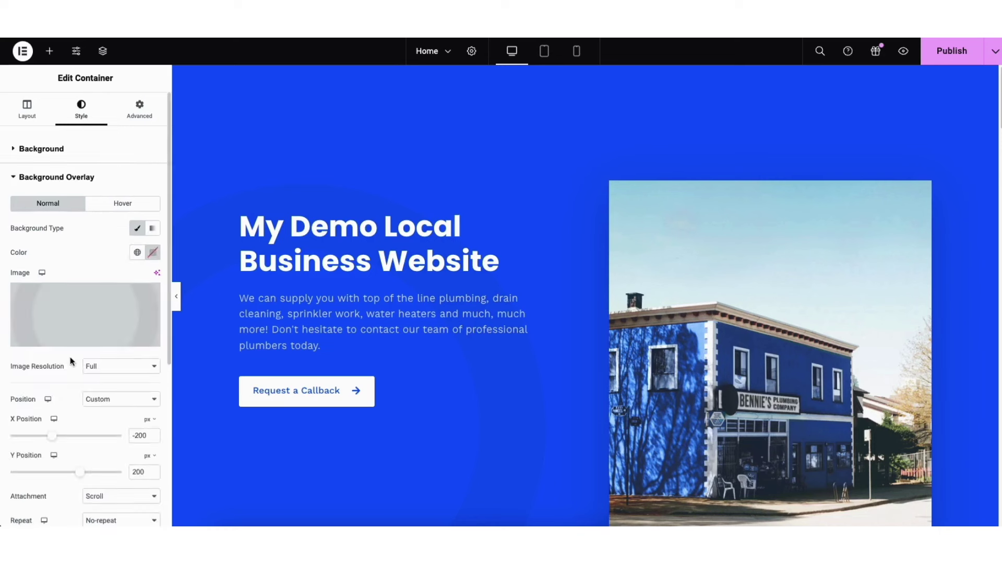
mouse_move(73, 324)
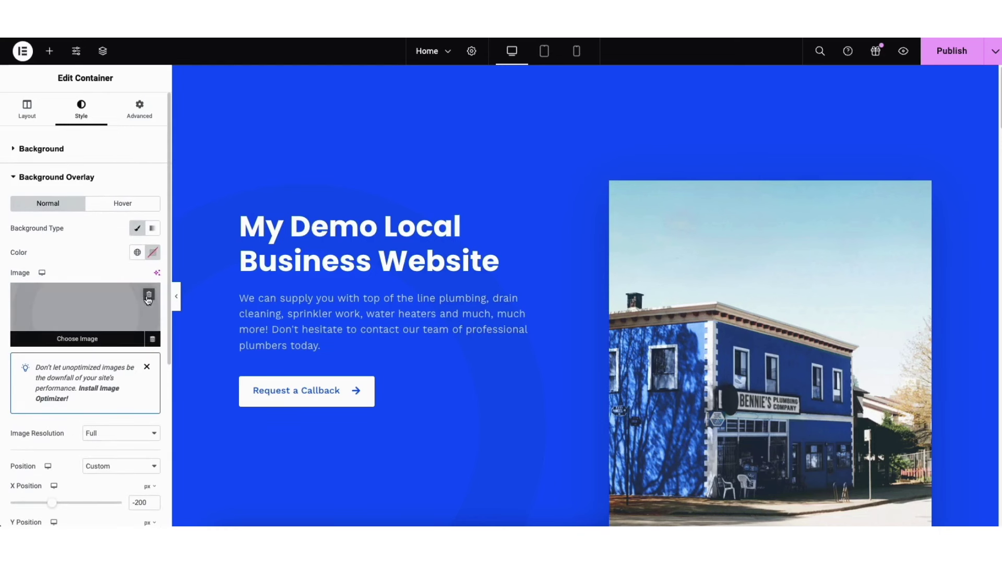
left_click(149, 295)
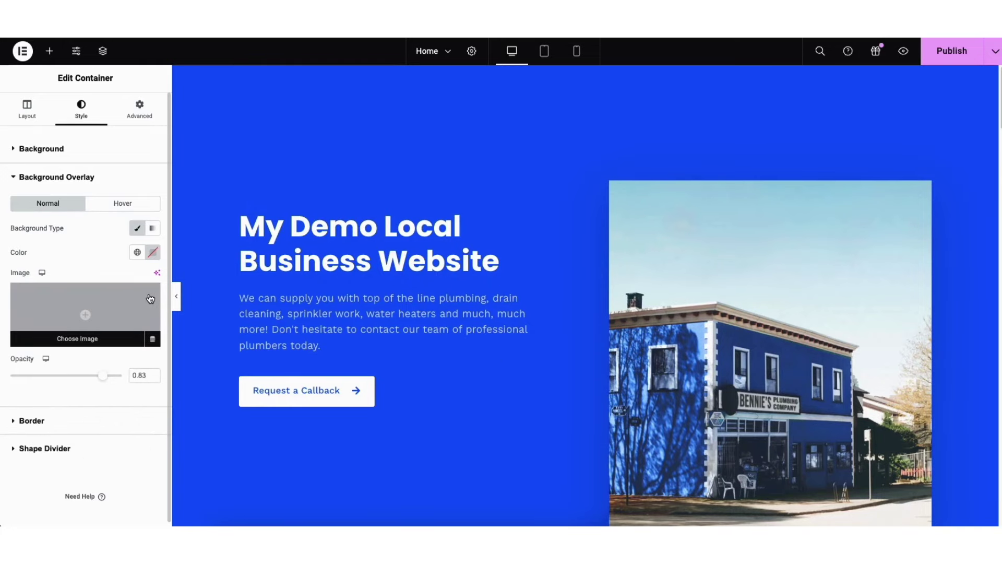
Set the hero container's background colour to the lighter blue #2A67F3
left_click(47, 149)
left_click(153, 225)
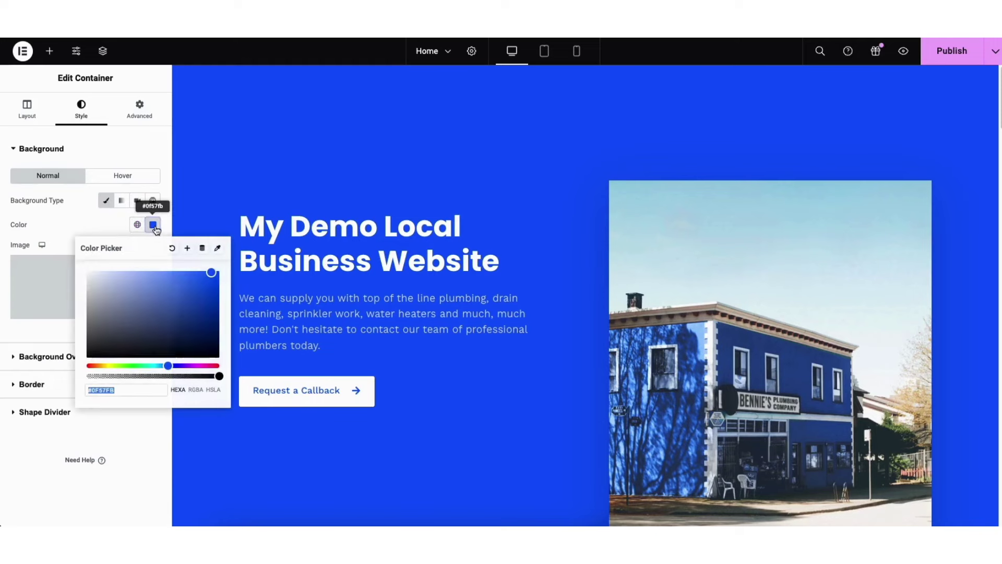
left_click_drag(212, 278, 240, 163)
left_click(240, 163)
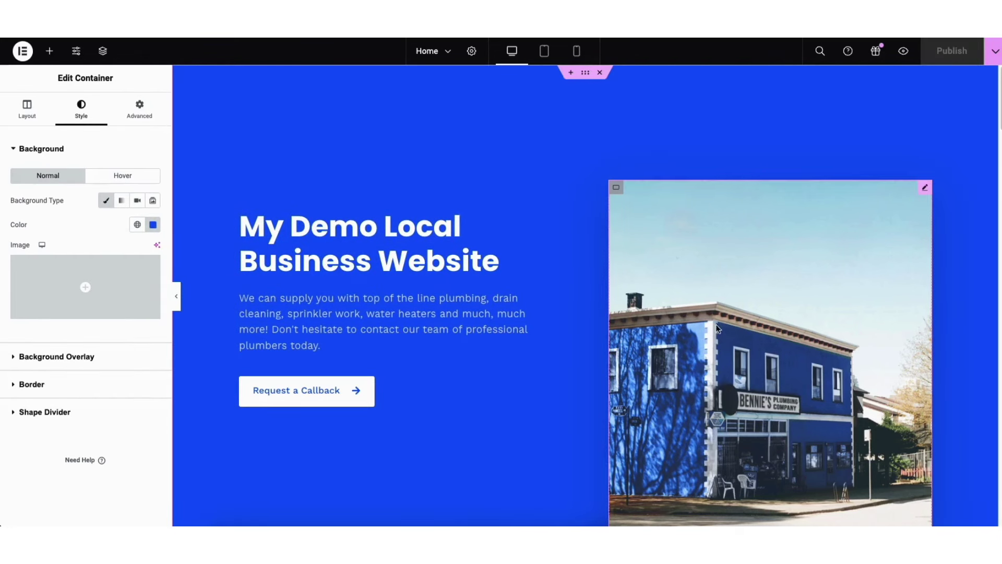
Swap the hero image for the office lounge photo test-4.png from the Media Library
left_click(719, 312)
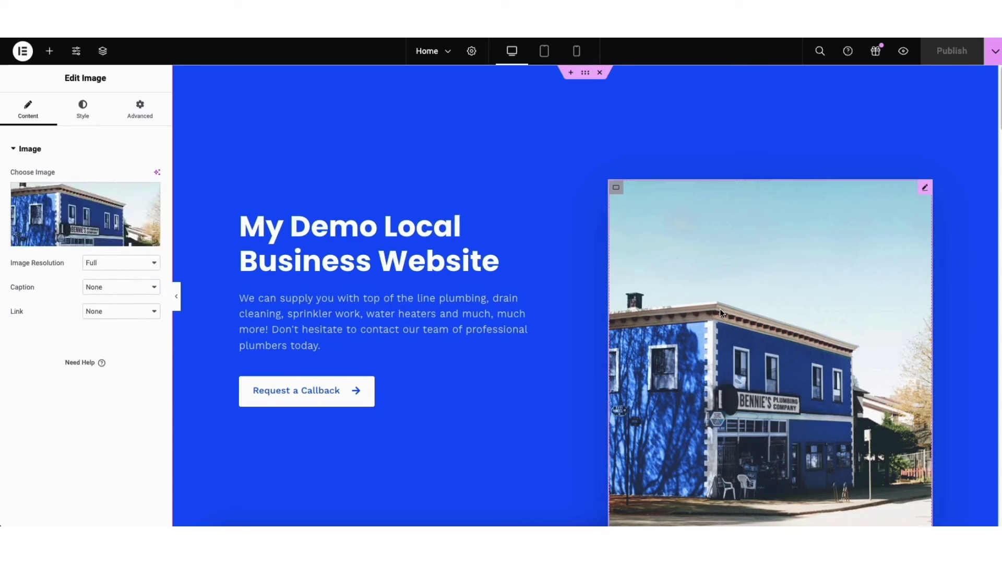
mouse_move(97, 229)
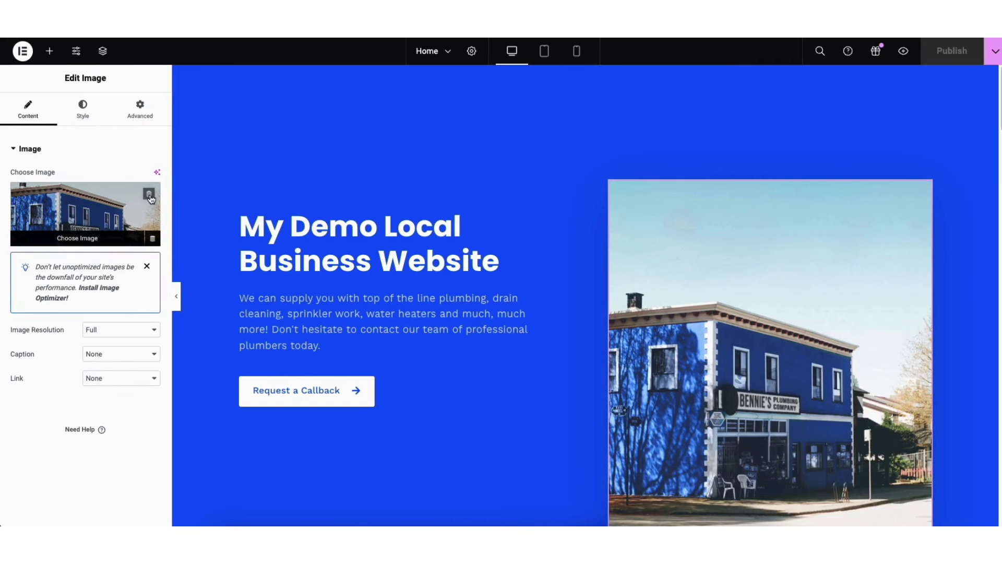
left_click(84, 238)
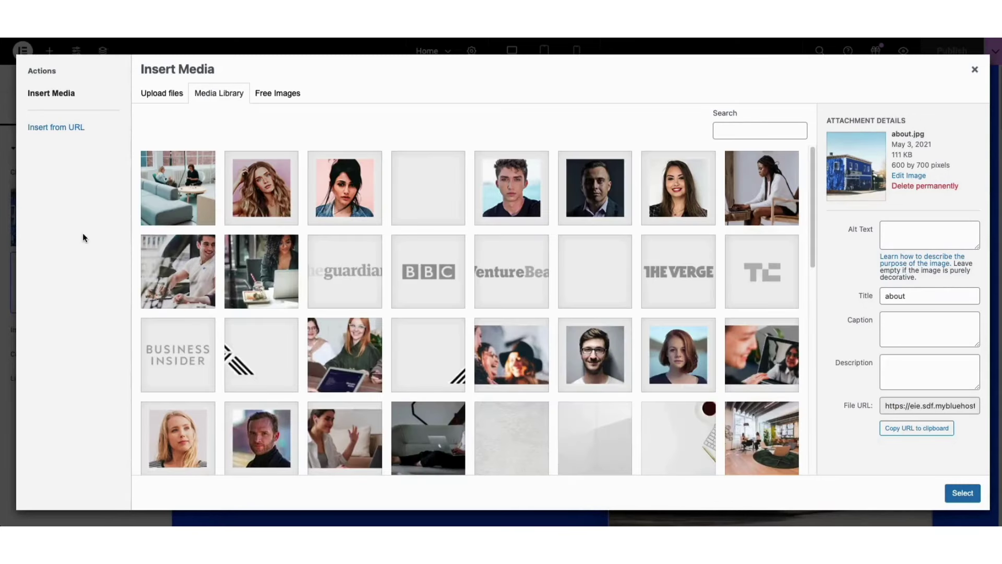
left_click(161, 99)
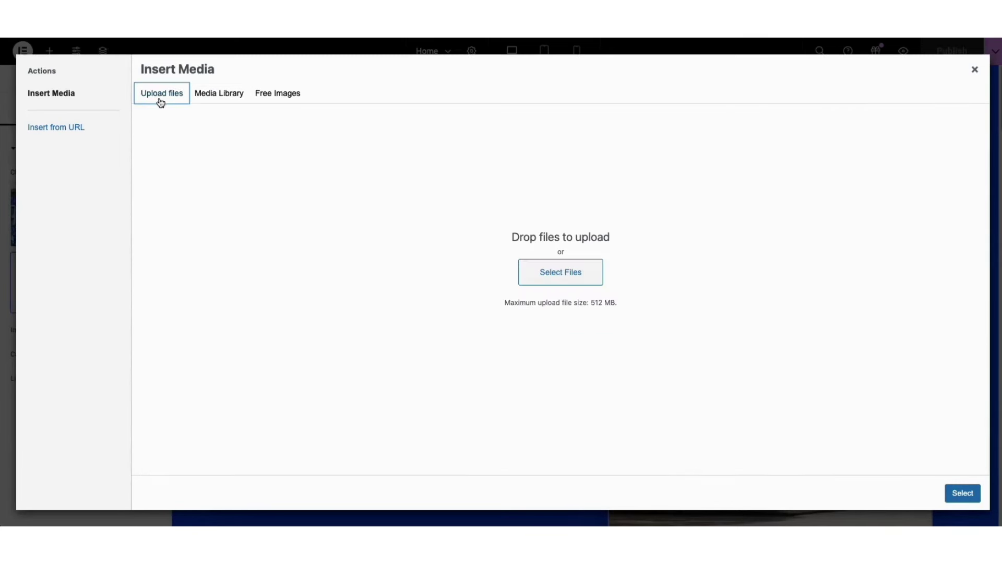
left_click(220, 98)
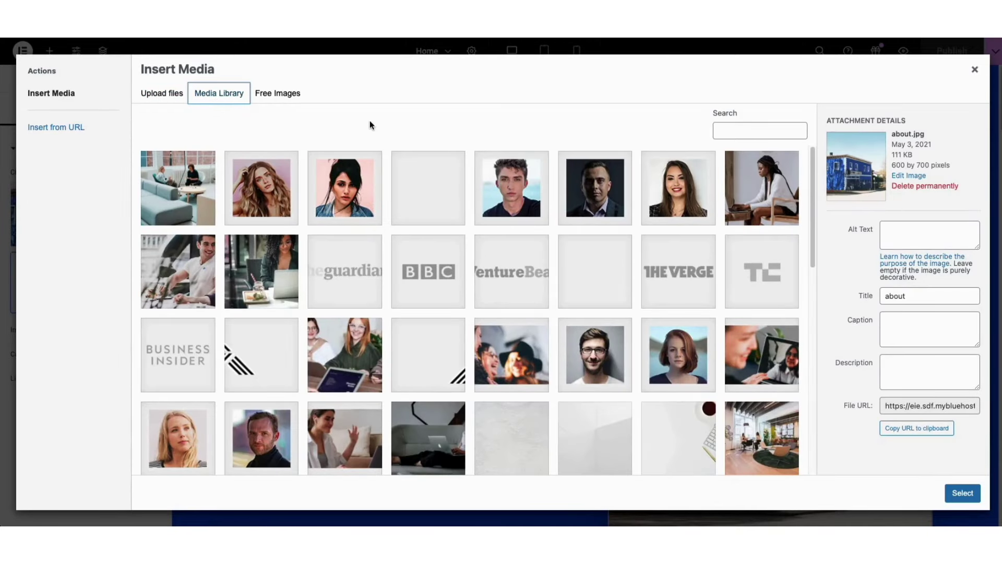
left_click(183, 195)
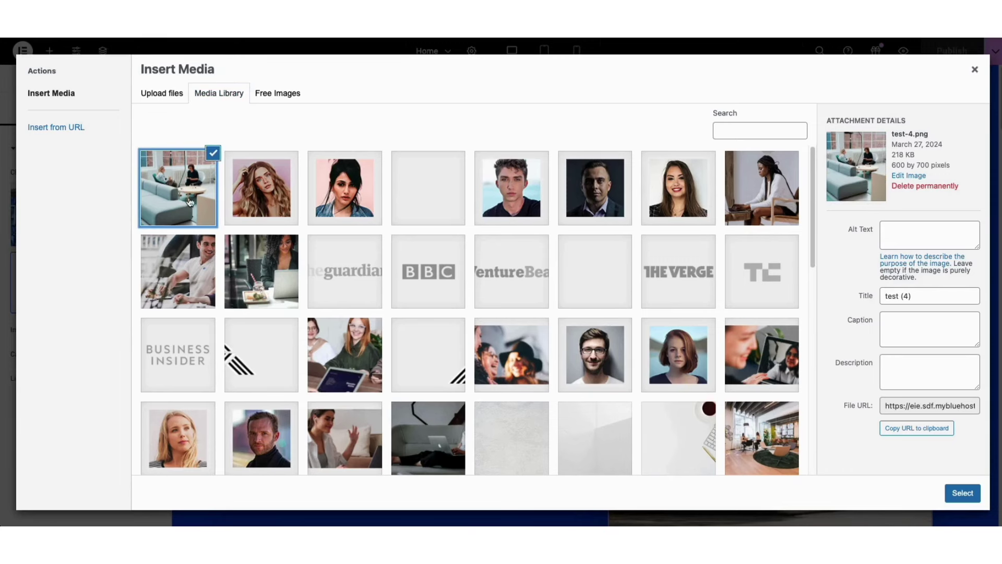
left_click(963, 494)
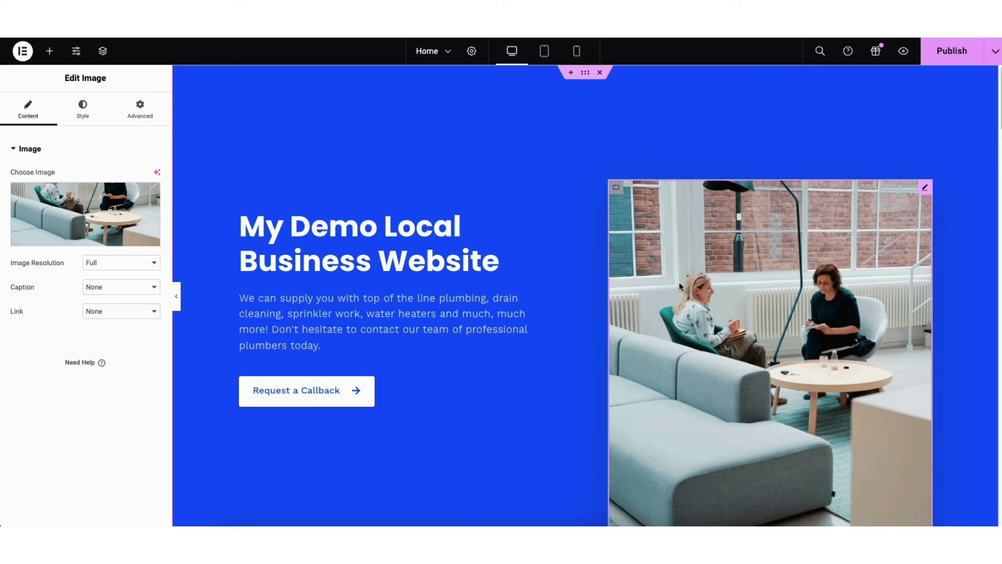
Clear the hero image and delete the now-empty image widget
mouse_move(109, 218)
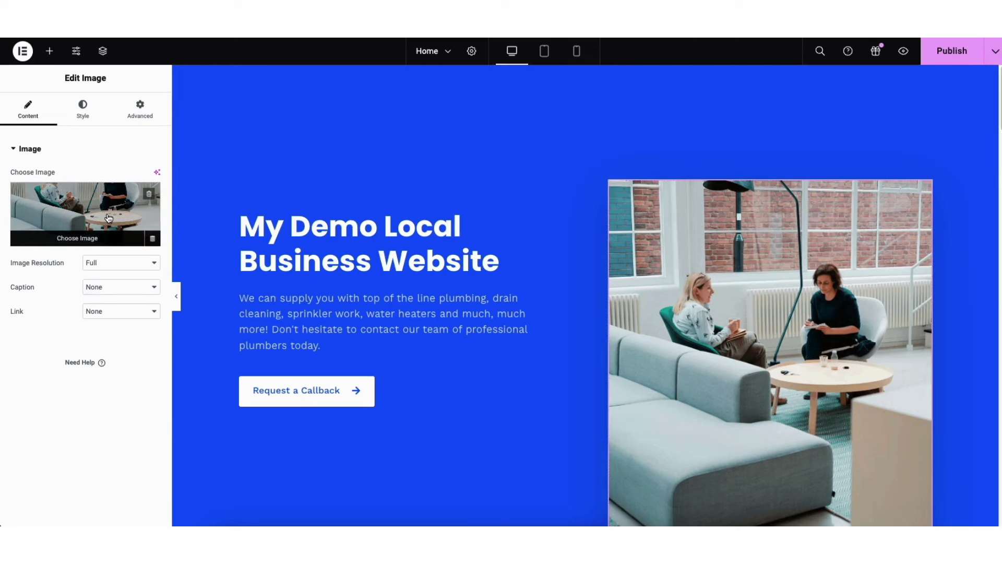
left_click(149, 196)
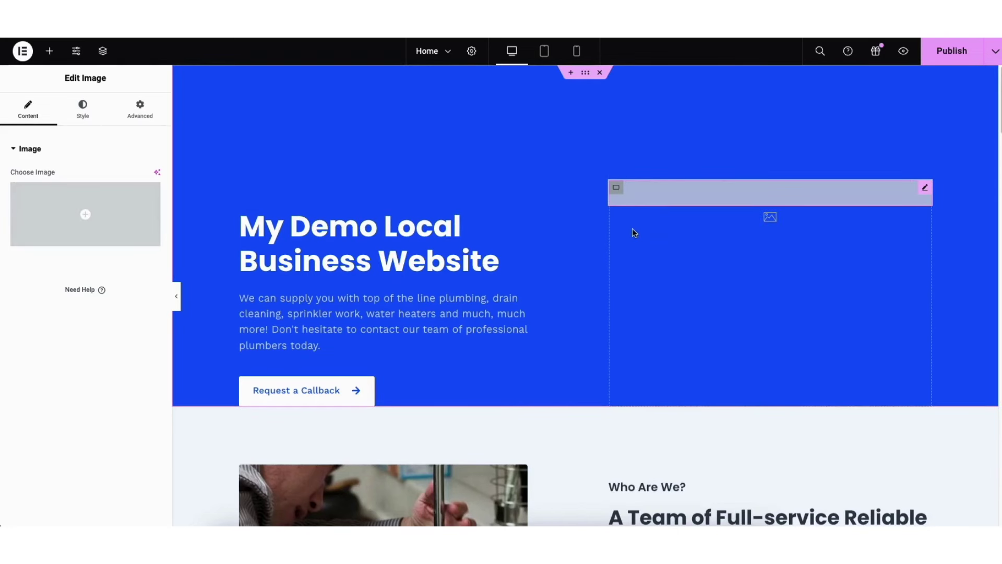
right_click(708, 197)
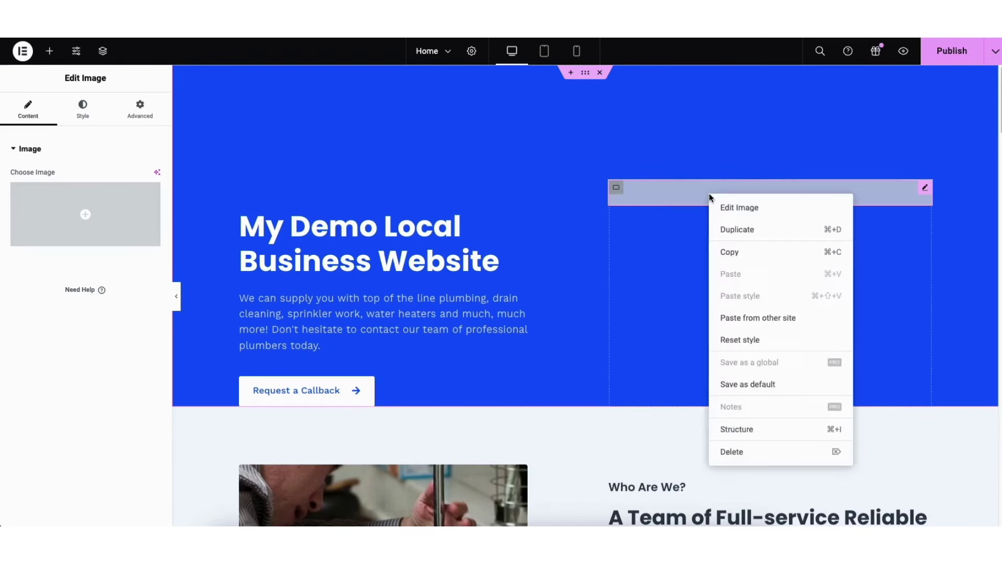
left_click(732, 452)
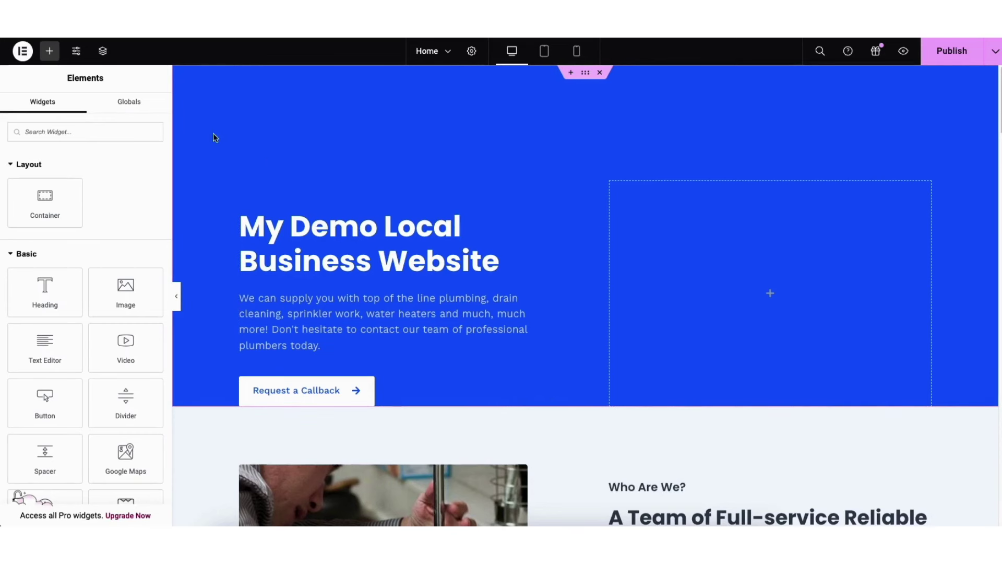
Add a Spacer below the Request a Callback button and set its height to 84 px
left_click_drag(41, 457, 300, 406)
mouse_move(28, 193)
left_mouse_down()
mouse_move(38, 196)
mouse_move(29, 194)
left_mouse_up()
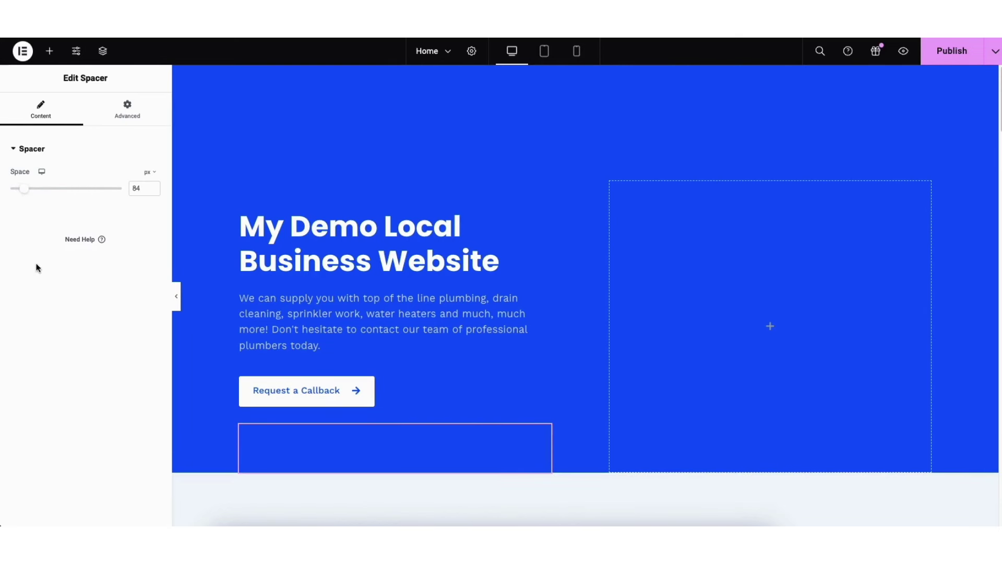
right_click(241, 126)
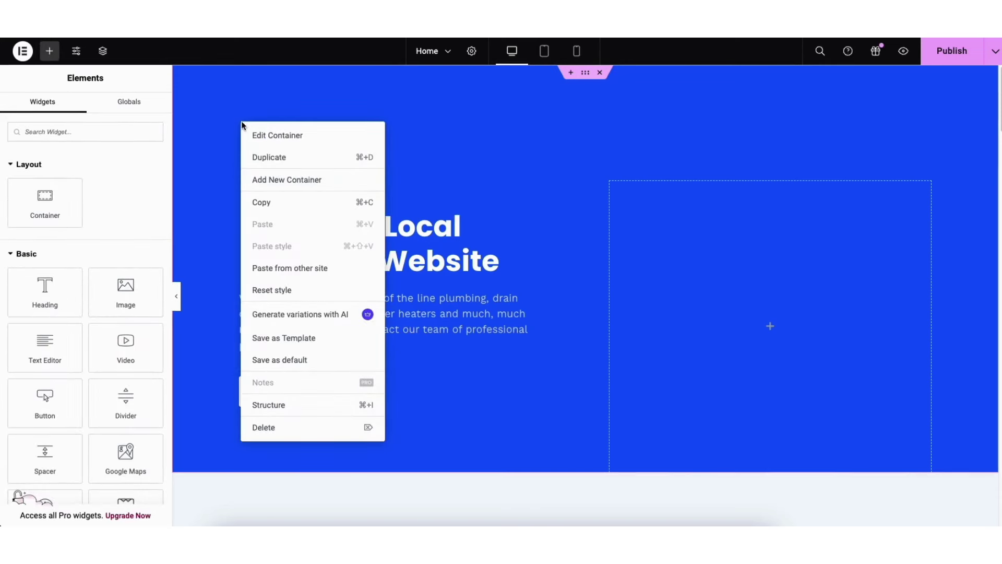
Open the hero container's Style settings and keep Background Type on Classic after trying Slideshow
left_click(265, 135)
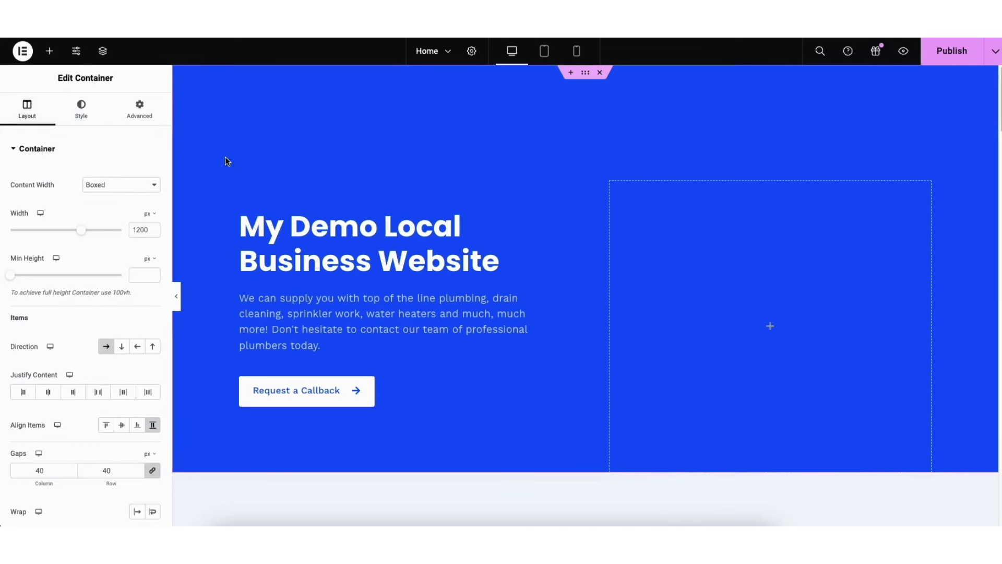
left_click(81, 111)
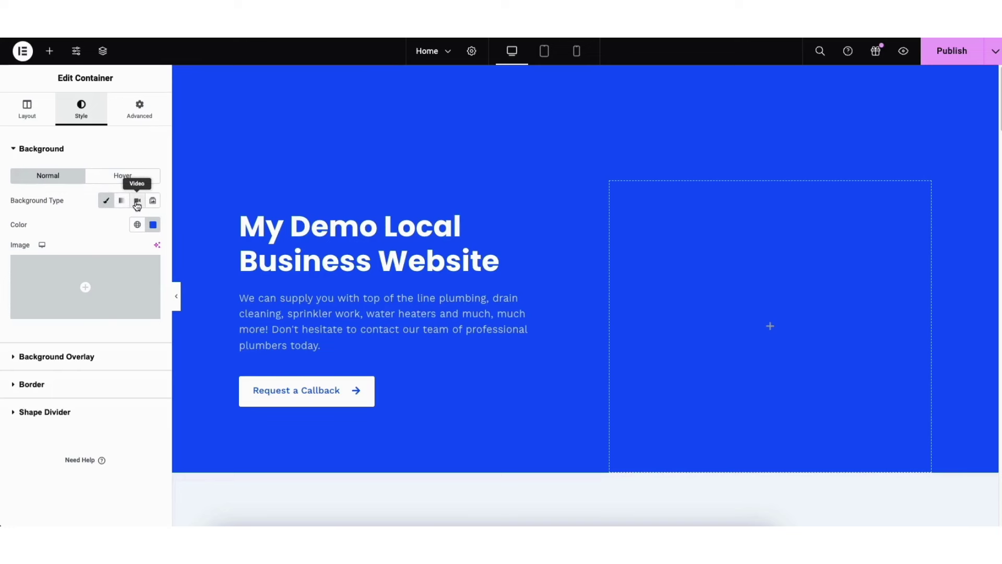
left_click(152, 200)
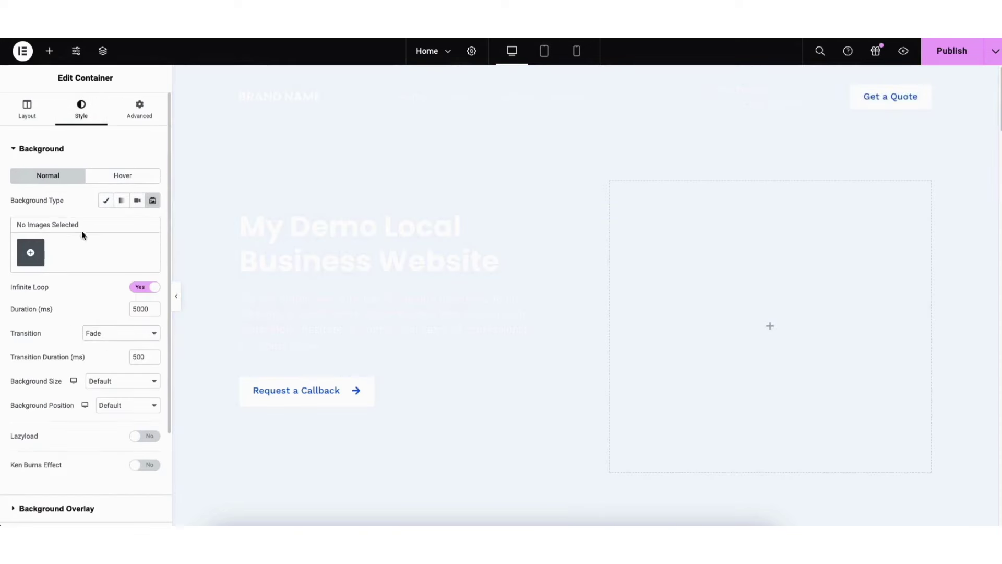
left_click(106, 203)
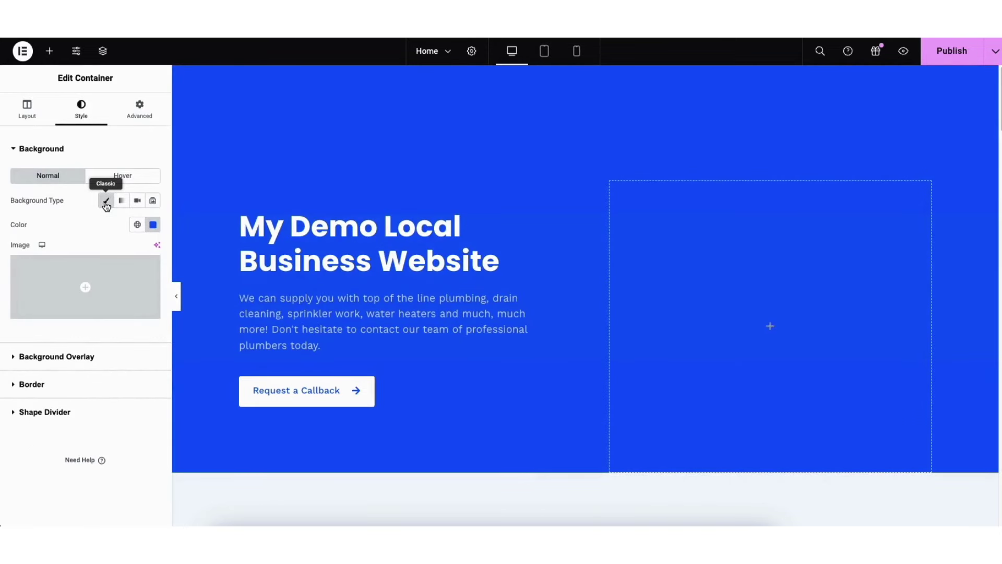
mouse_move(91, 297)
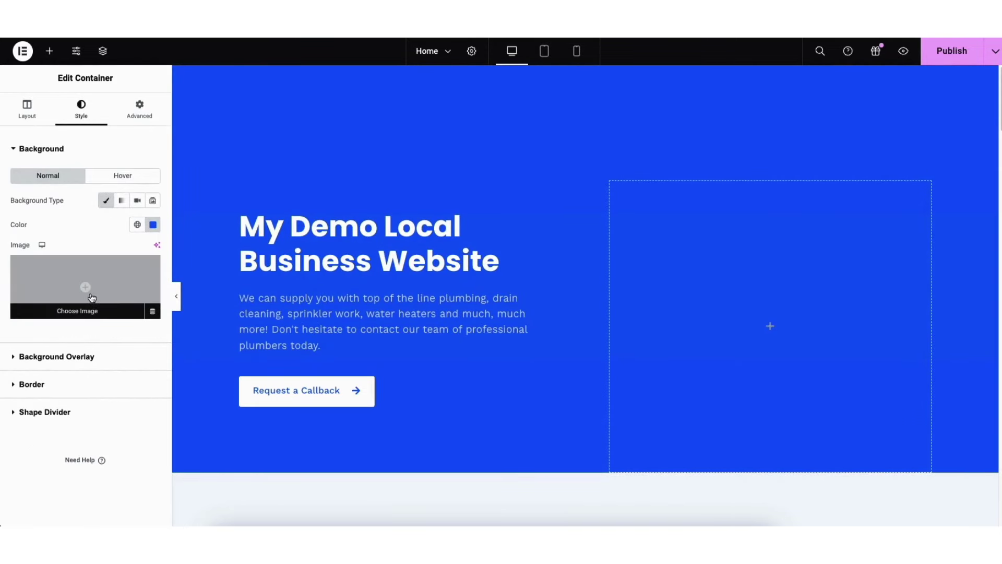
Set copernico-8DAN9_oi8g-unsplash-scaled.jpg, the open-plan office photo, as the hero background image
left_click(85, 312)
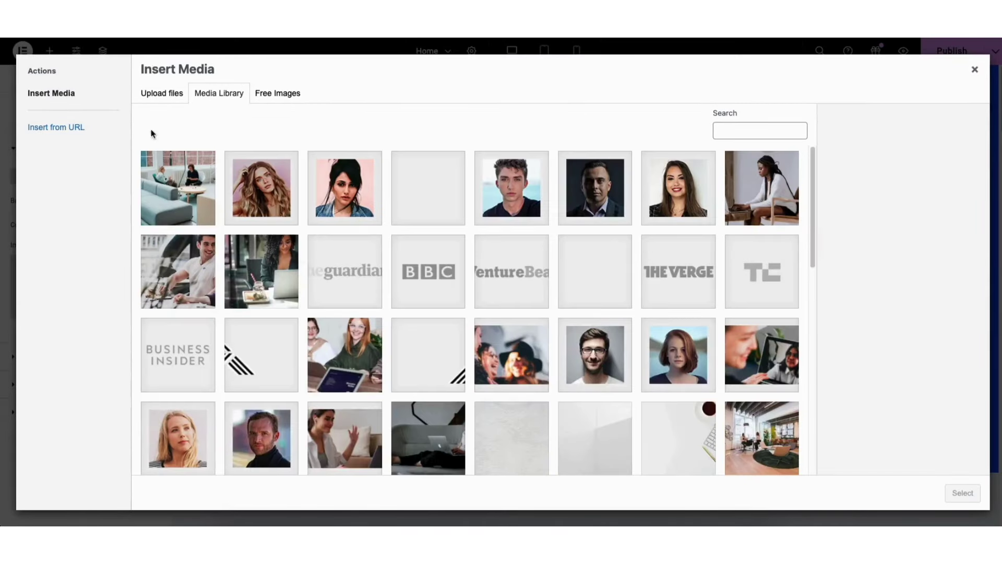
left_click(171, 96)
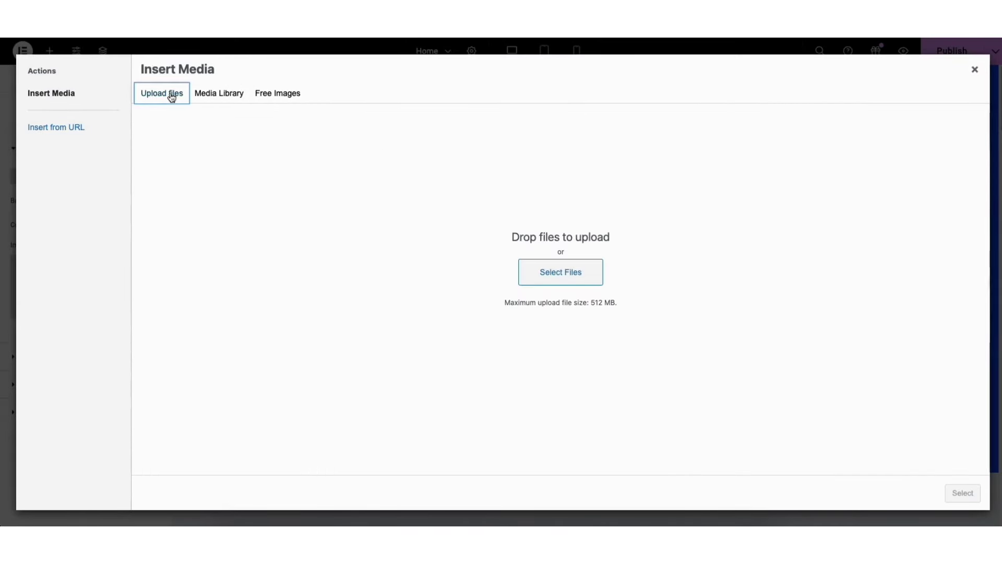
left_click(212, 99)
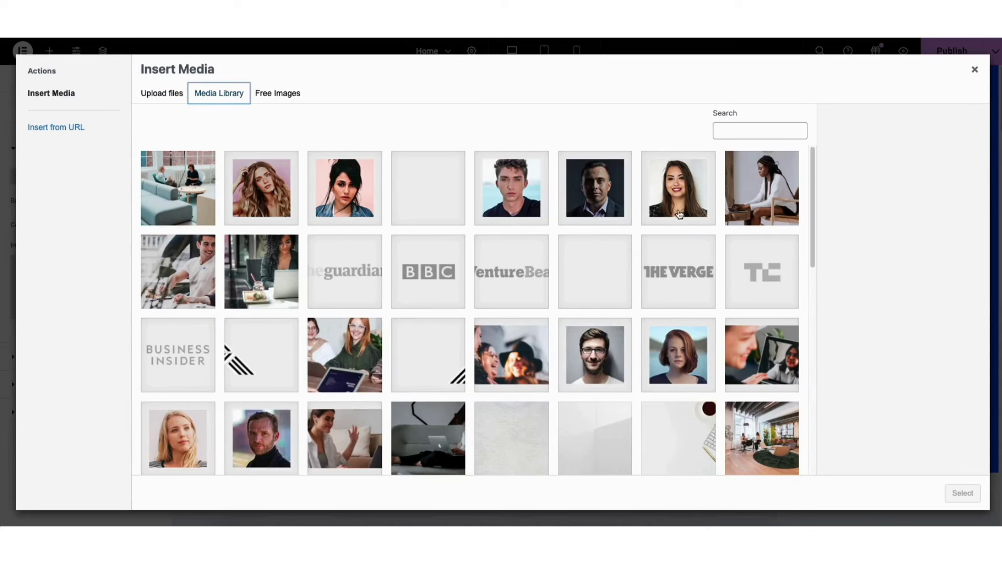
left_click(744, 438)
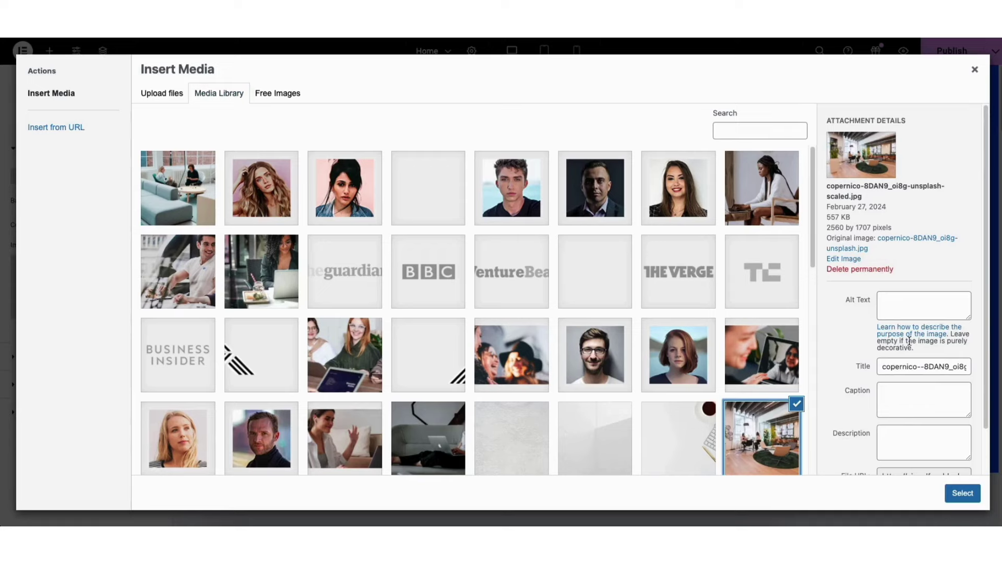
scroll(976, 334, "down", 2)
left_click(963, 493)
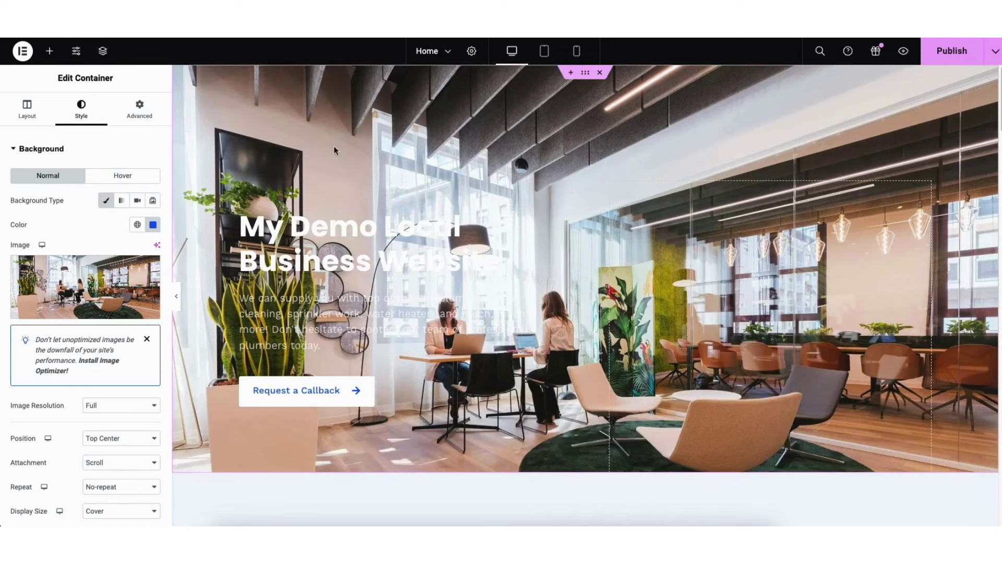
Tint the hero photo with a dark #2E2D2D overlay at 0.2 opacity, then select the Request a Callback button
scroll(170, 236, "down", 2)
scroll(171, 236, "down", 2)
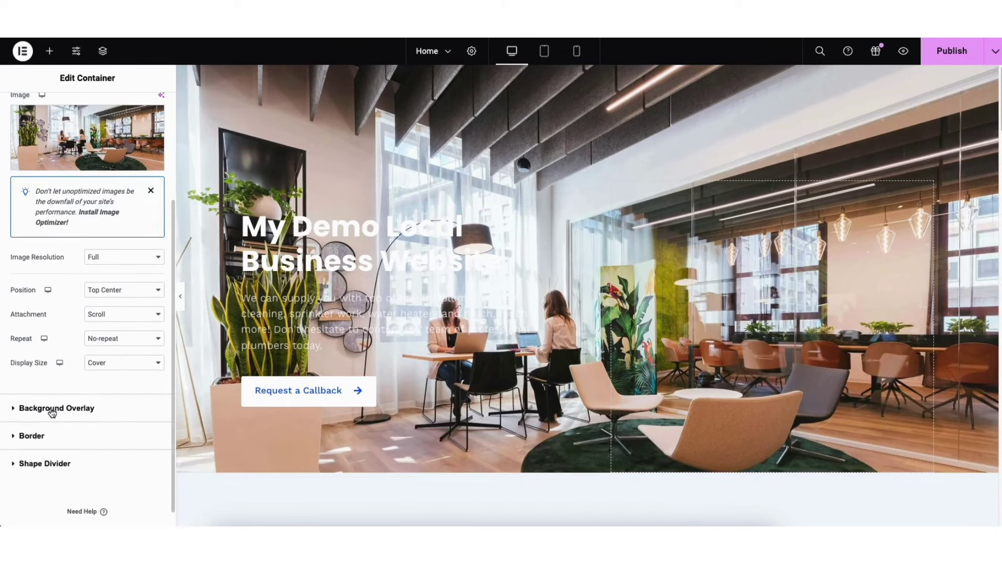
left_click(52, 408)
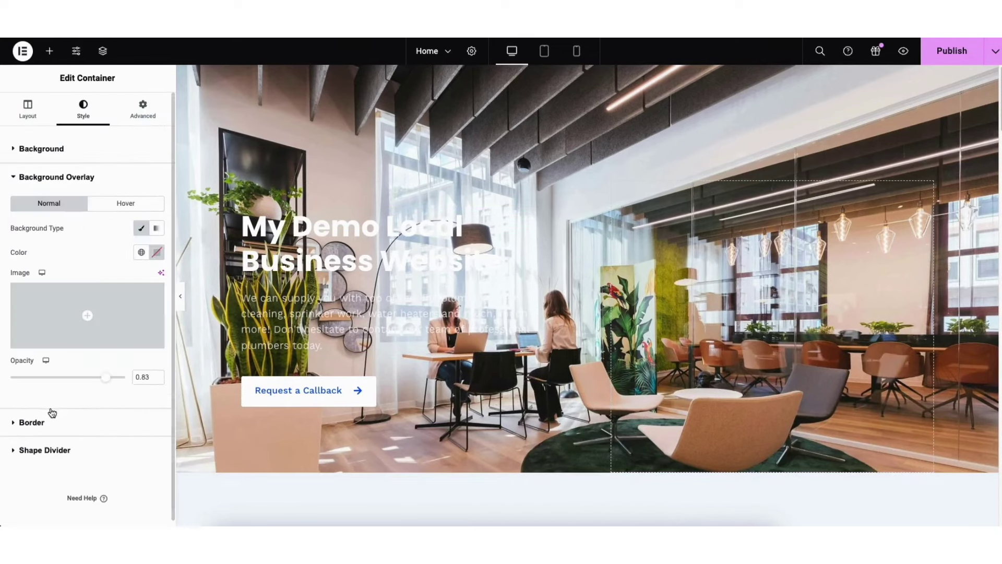
left_click(157, 252)
left_click_drag(156, 383, 91, 369)
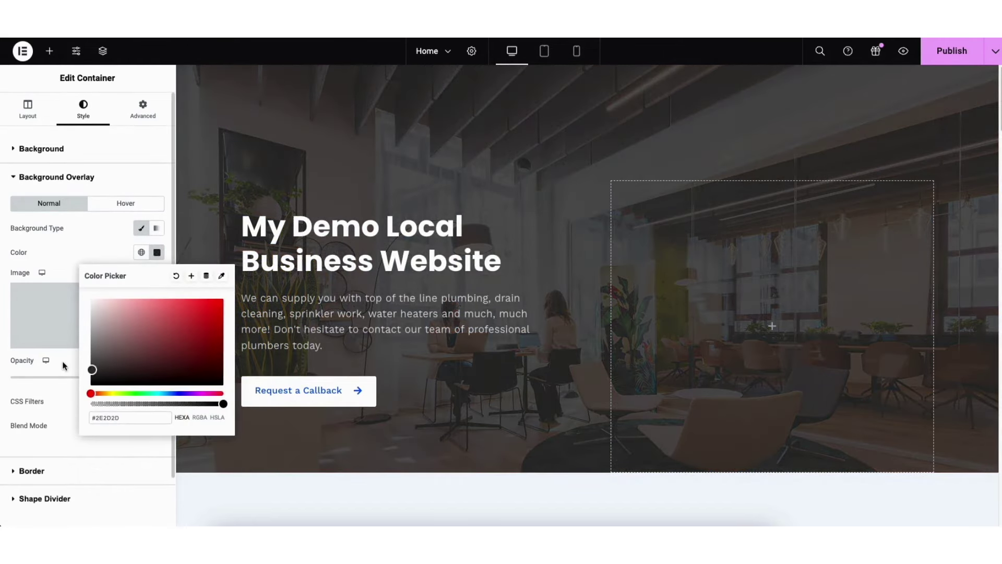
left_click(65, 366)
left_click_drag(102, 377, 32, 379)
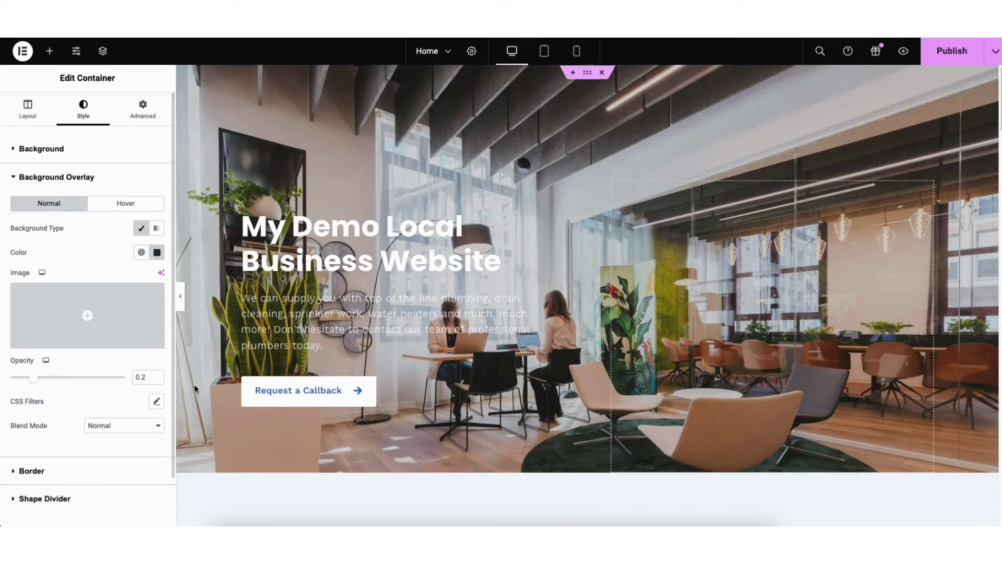
left_click(274, 396)
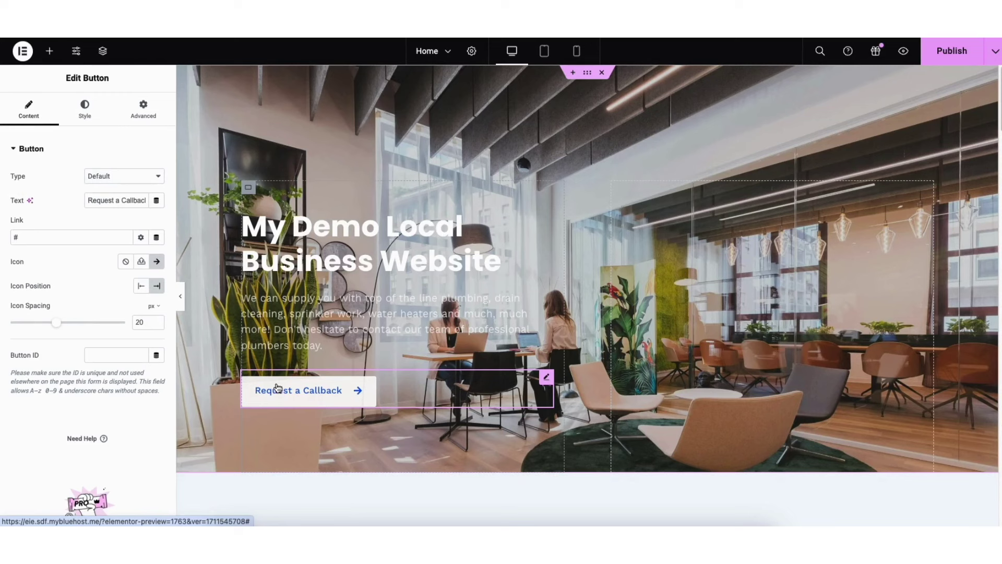
Review the Request a Callback button's link options and icon library, keeping the arrow icon
left_click_drag(87, 200, 135, 201)
left_click(106, 219)
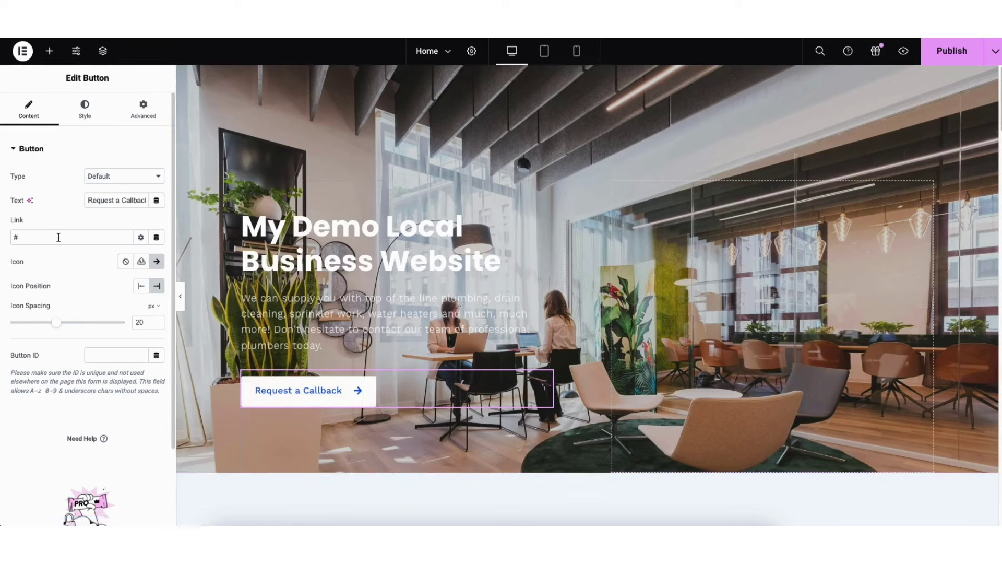
left_click(140, 238)
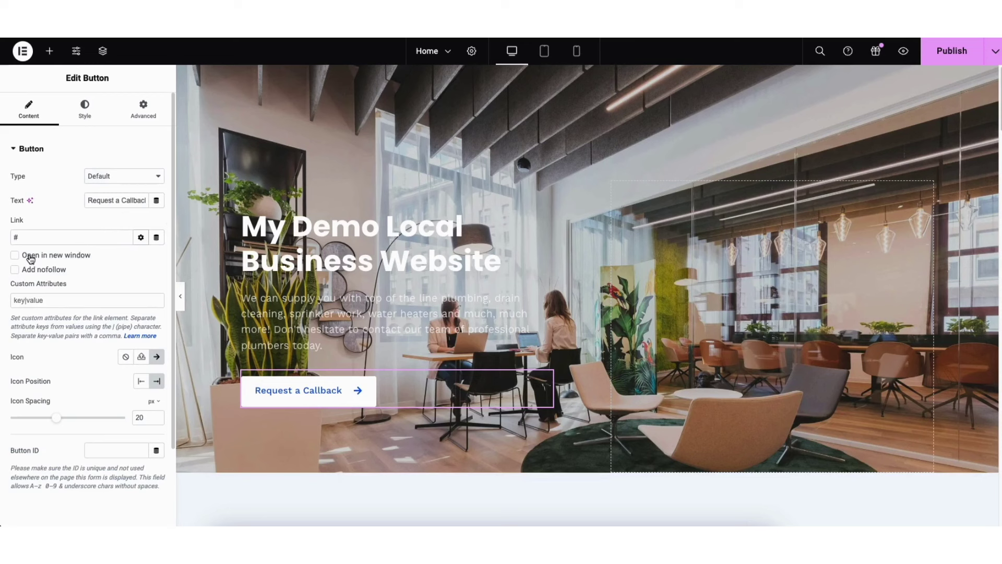
left_click(140, 238)
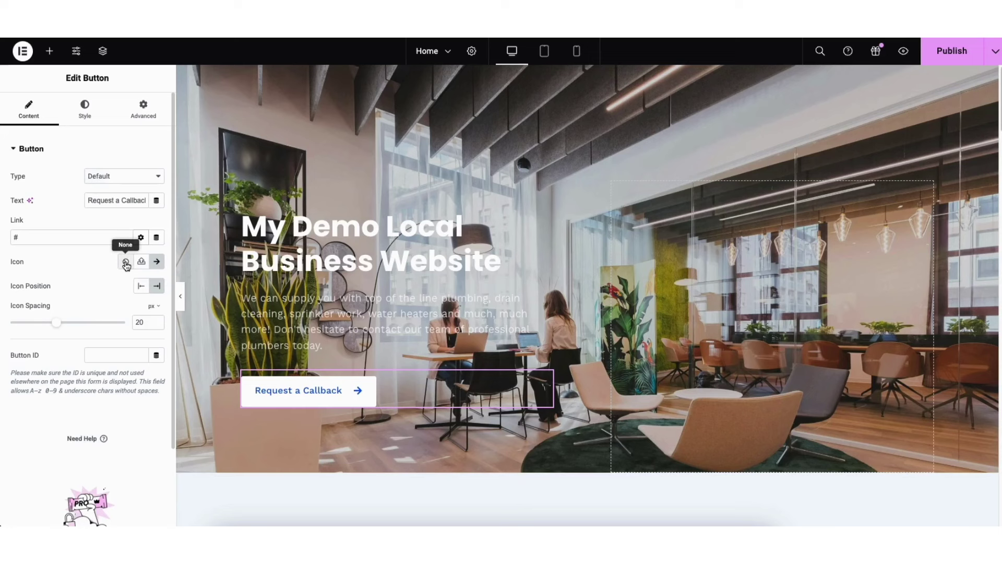
left_click(155, 261)
left_click_drag(809, 174, 809, 191)
left_click(835, 65)
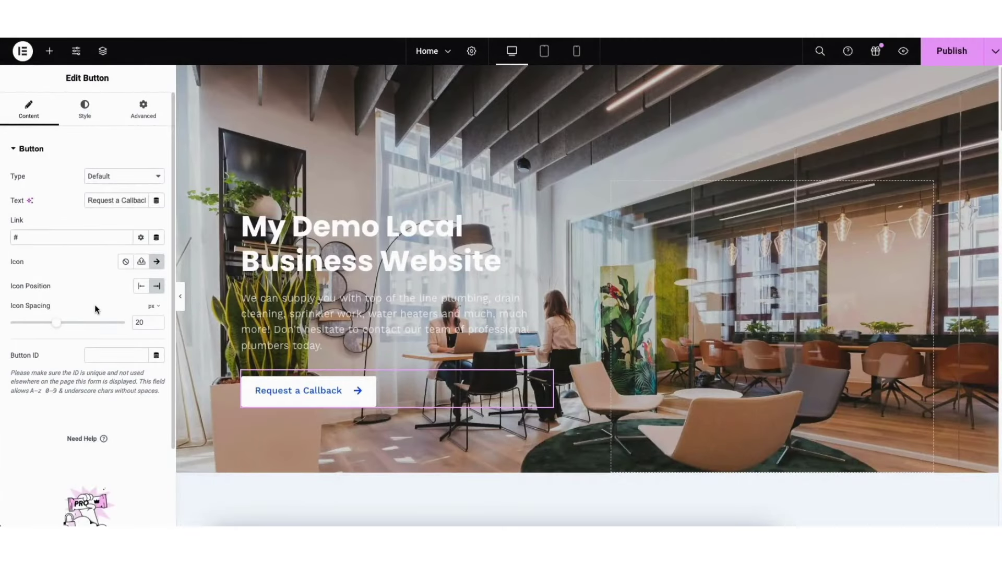
Show the button's Hover-state style settings, with Hover Animation left at None
left_click(84, 113)
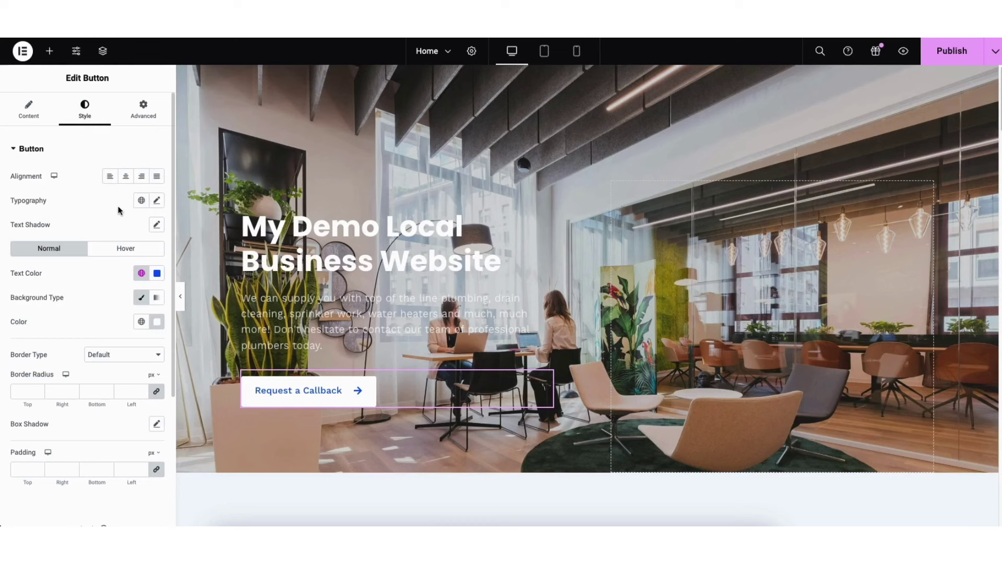
left_click(113, 247)
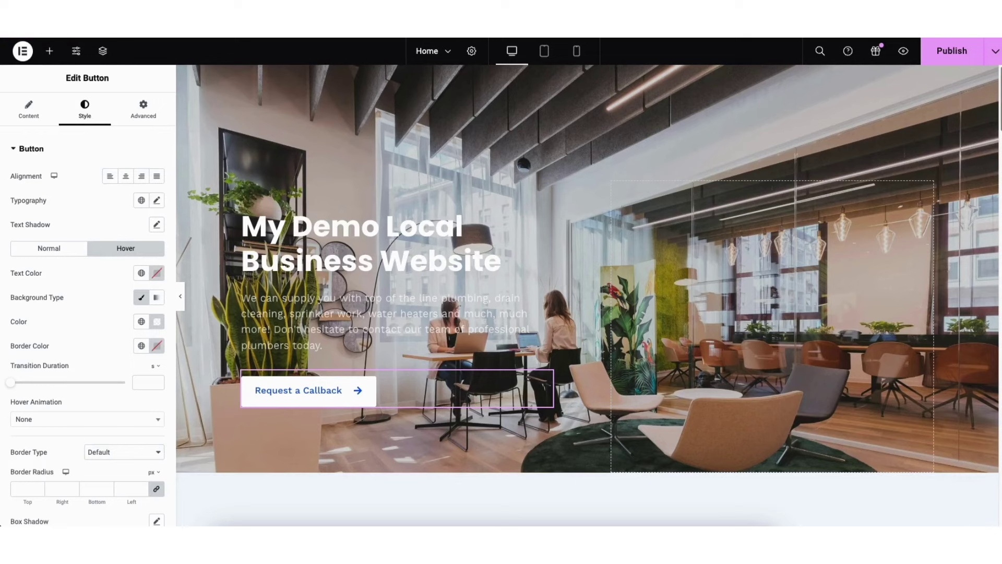
scroll(587, 293, "down", 5)
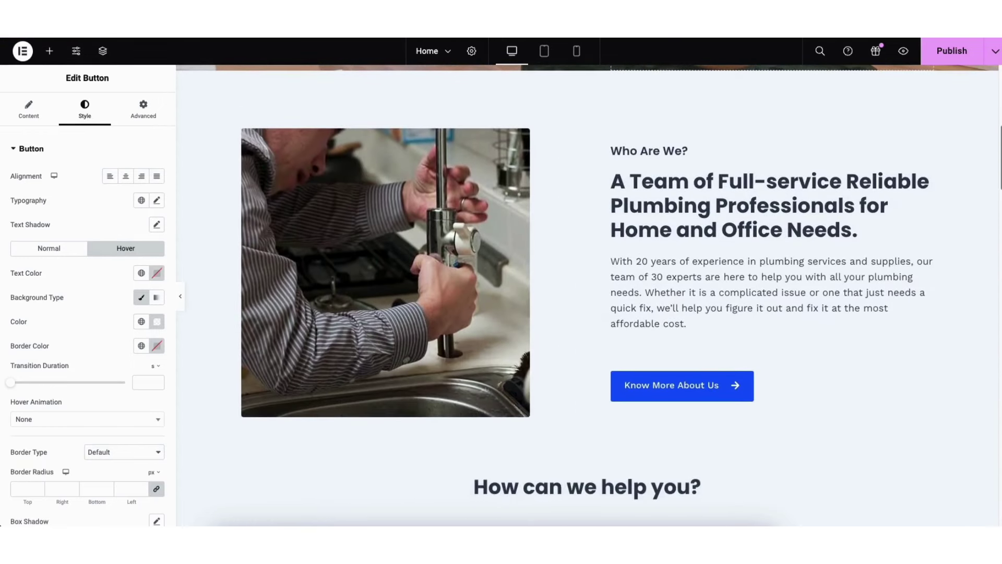
Add and remove a trial Heading under Who Are We, then duplicate the Know More About Us button
left_click(50, 52)
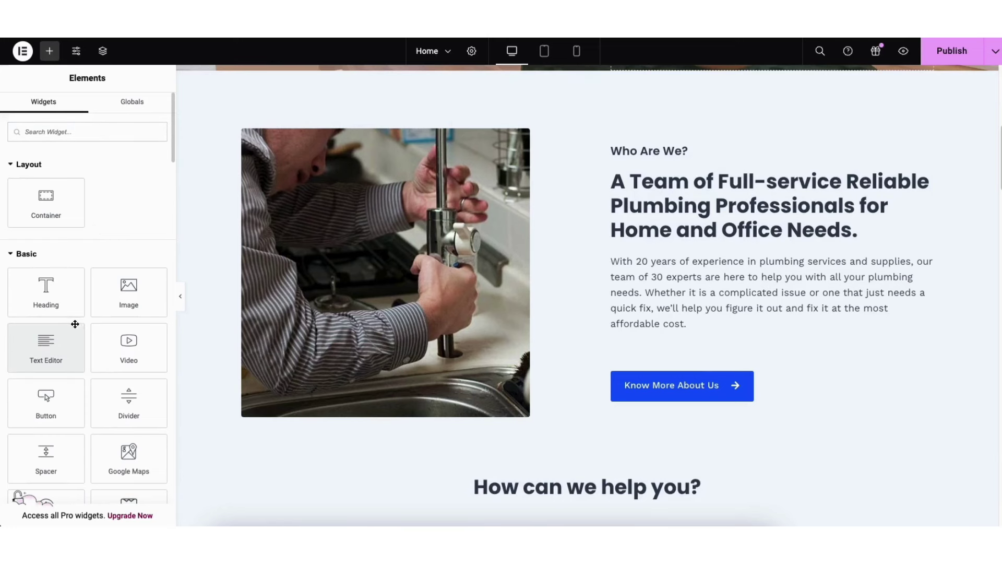
left_click_drag(130, 316, 641, 340)
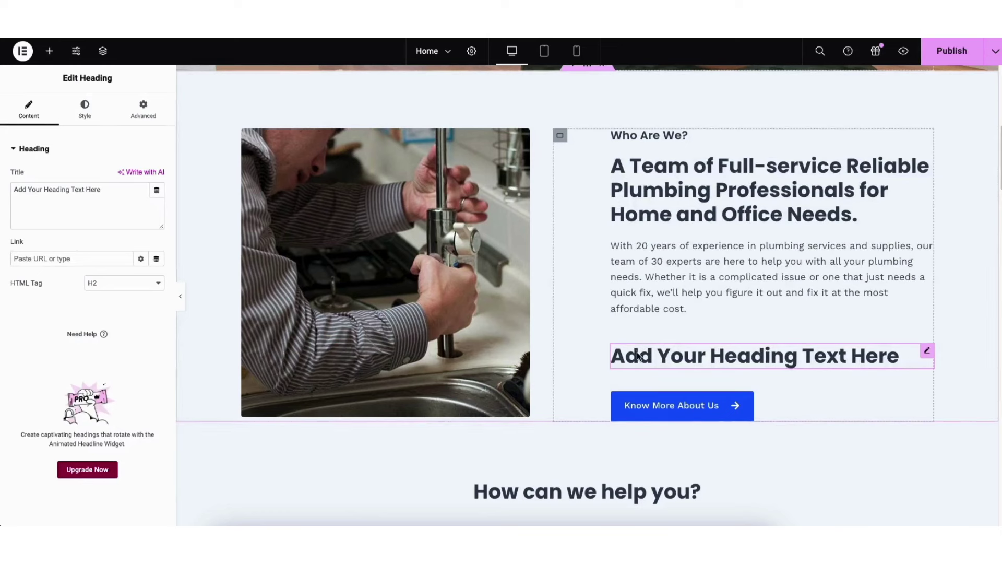
right_click(638, 356)
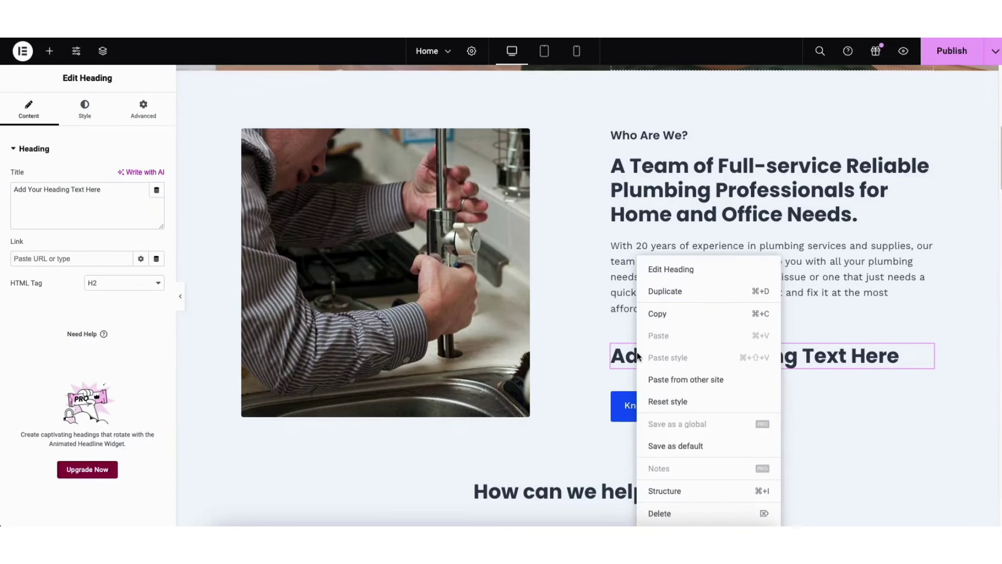
left_click(665, 513)
right_click(638, 386)
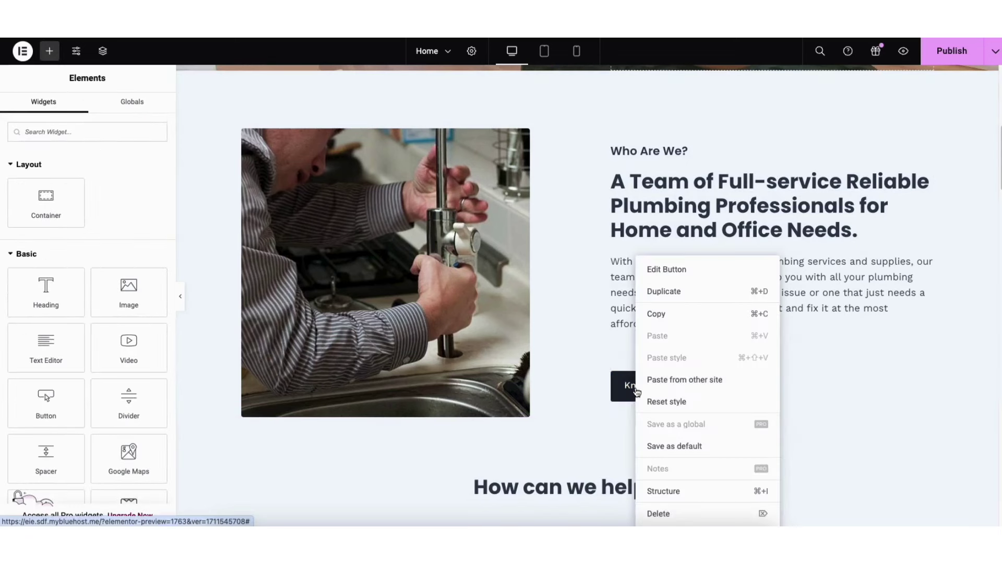
left_click(659, 291)
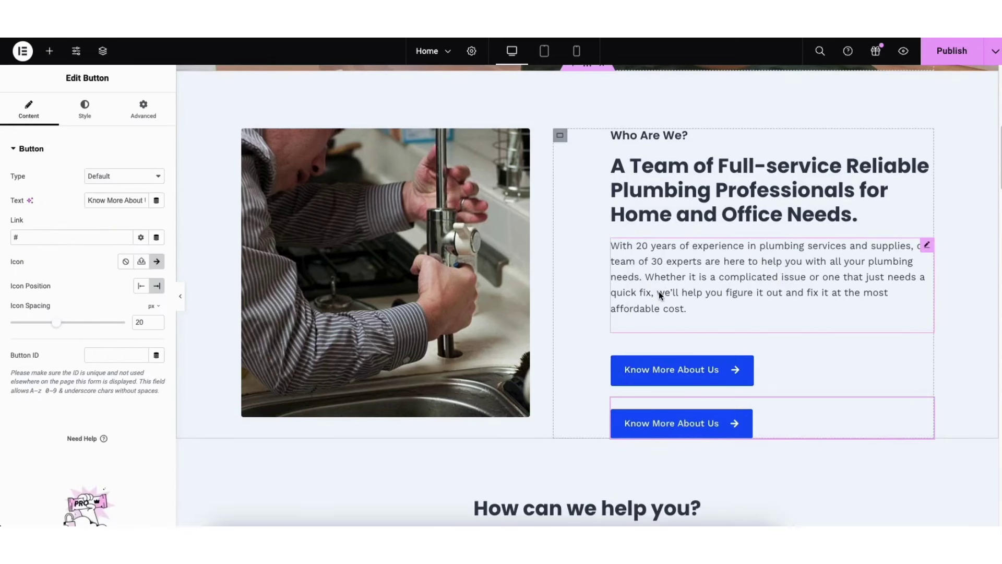
Delete the duplicated Know More About Us button and discard a stray text block
right_click(662, 420)
left_click(678, 514)
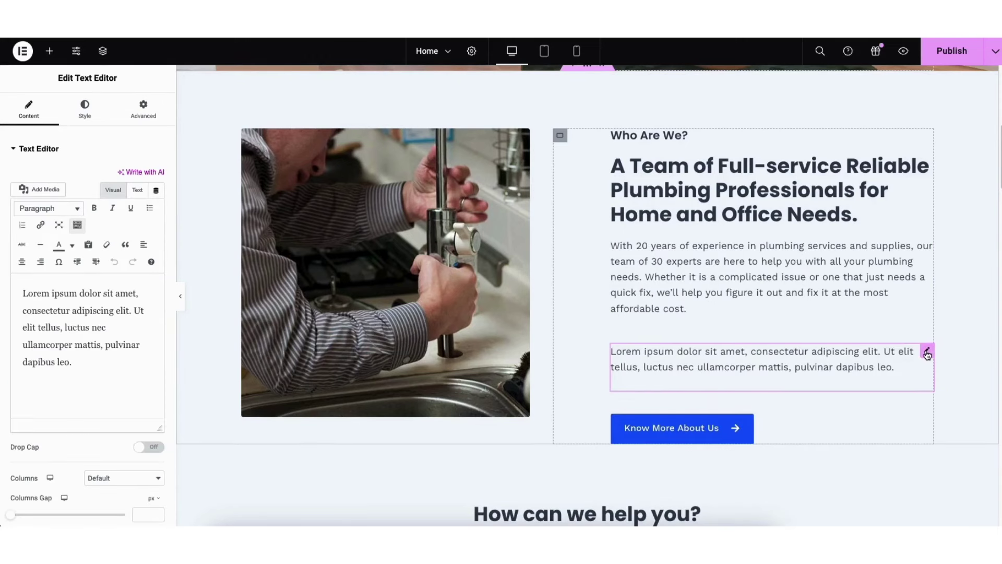
left_click_drag(927, 348, 846, 355)
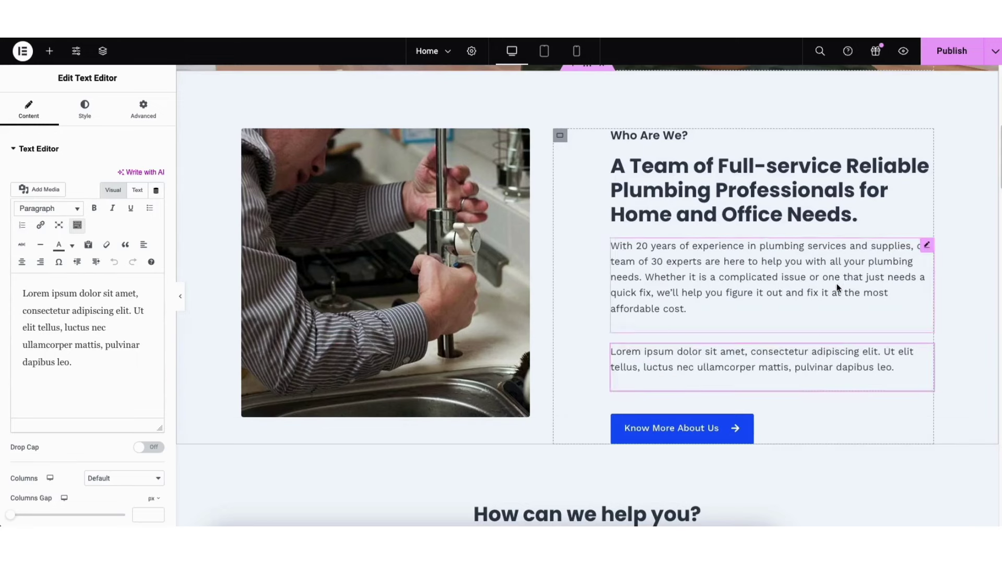
key("Delete")
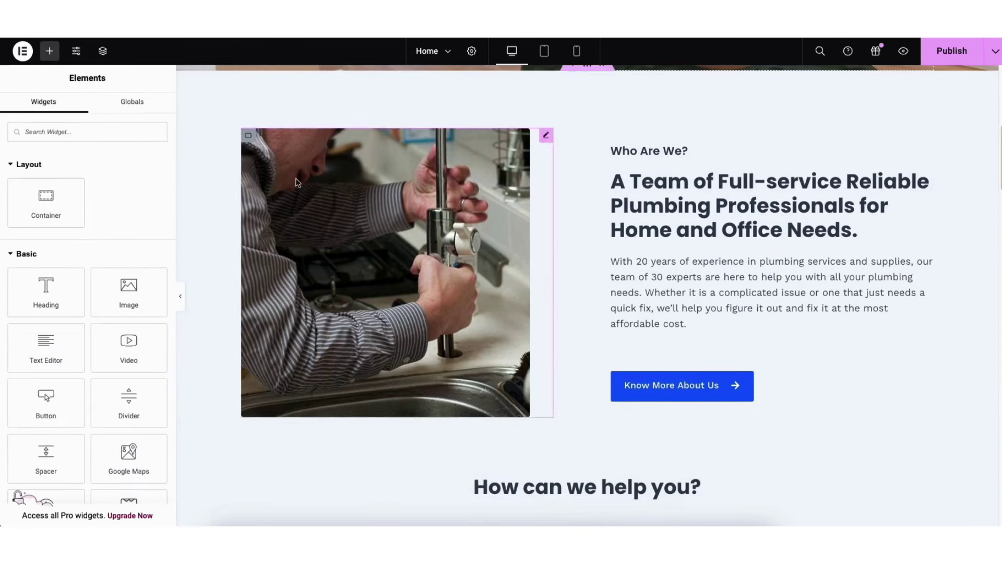
Add a Lorem ipsum Text Editor under the Who Are We paragraph, leaving it unlinked
left_click(51, 54)
left_click_drag(40, 342, 637, 341)
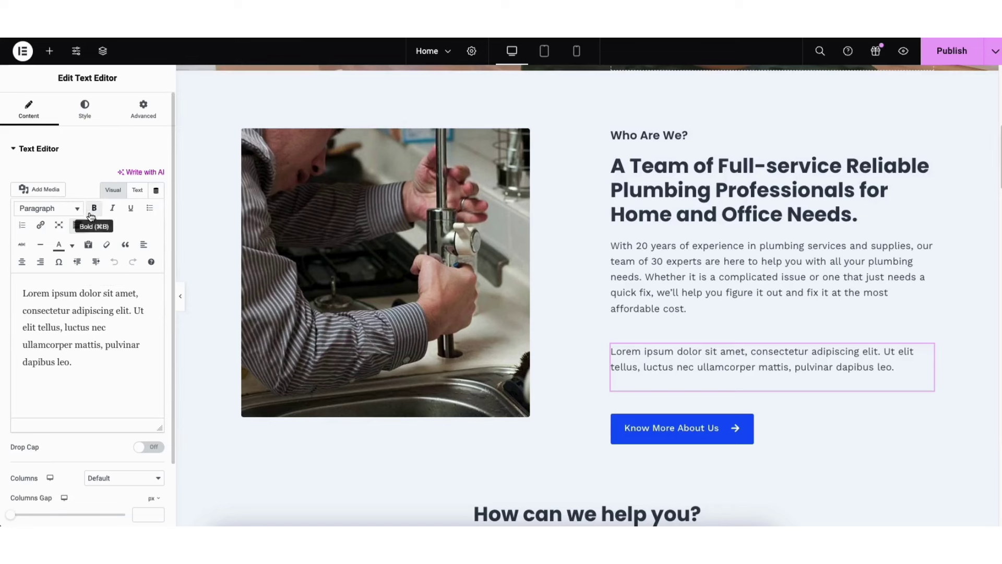
left_click(40, 225)
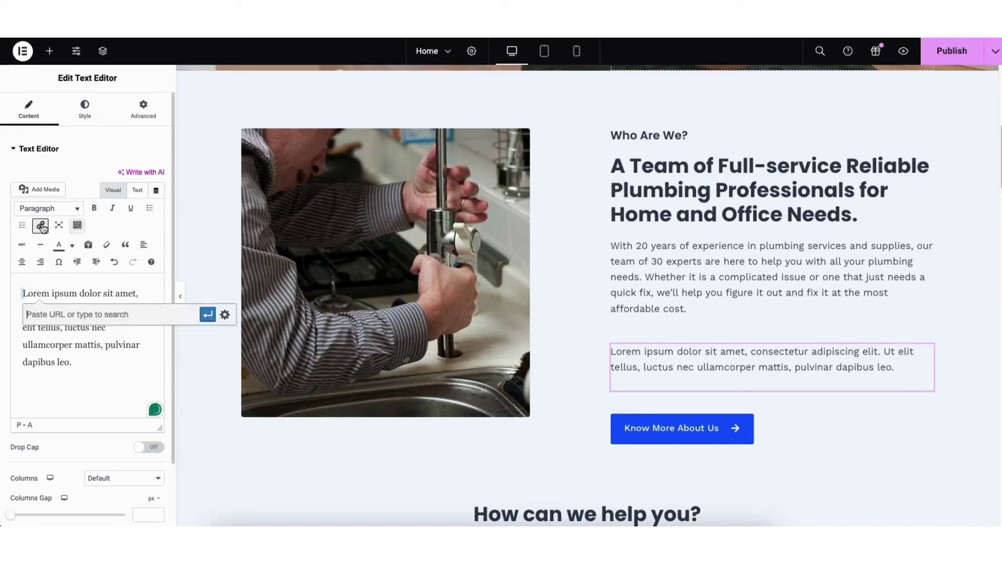
left_click(224, 314)
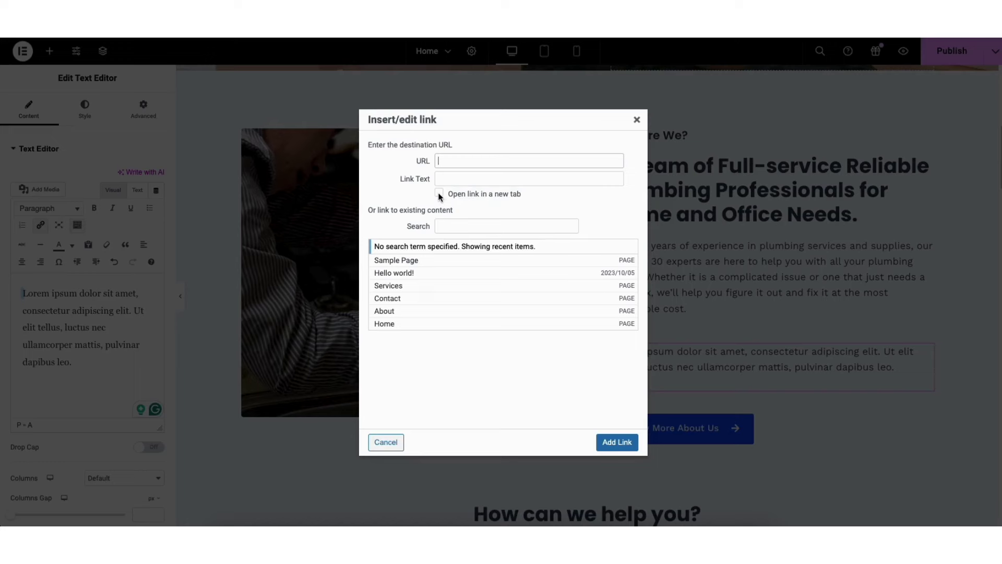
left_click(637, 120)
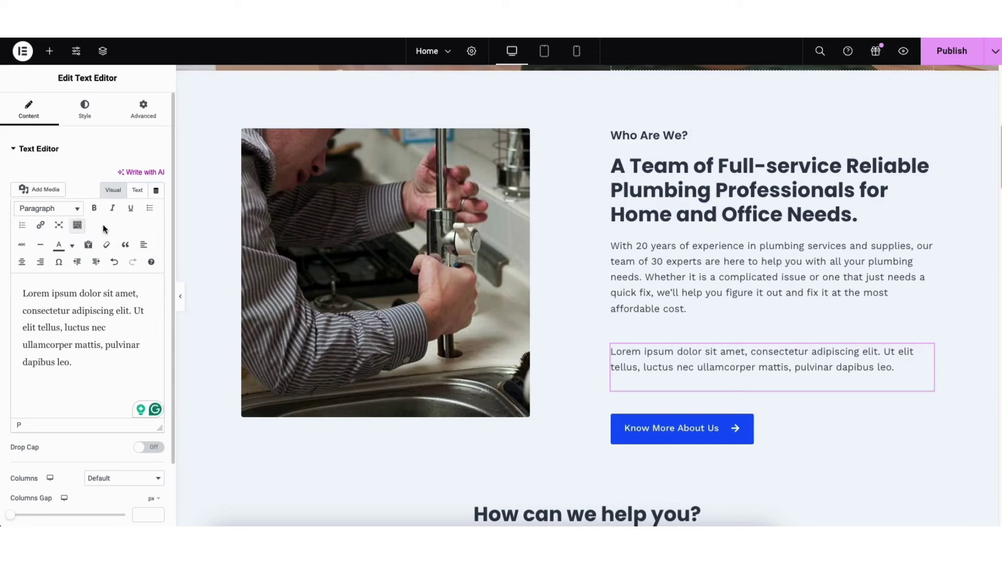
Try the text colour, undo and redo controls, then open the text block's Style settings
left_click(72, 245)
left_click(73, 249)
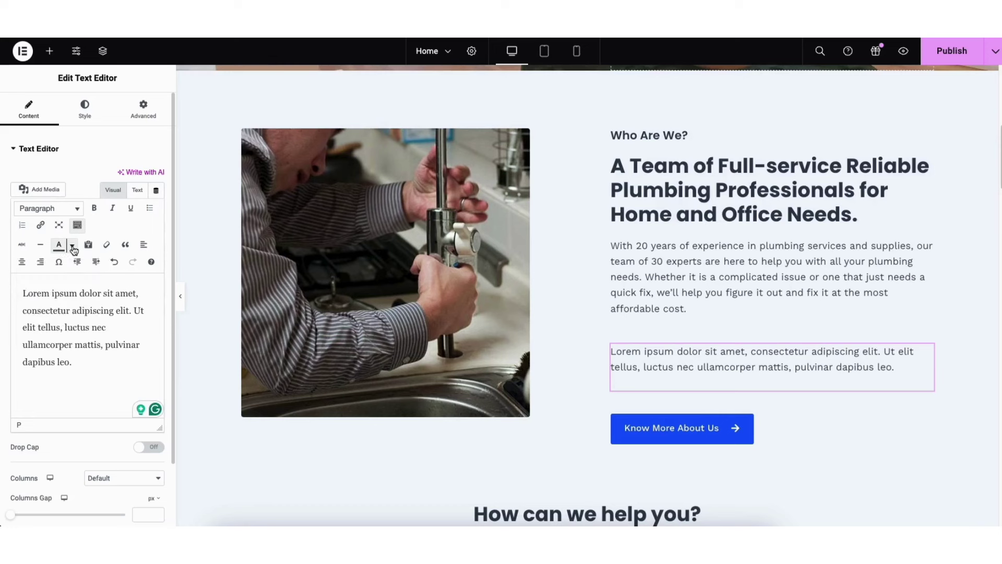
left_click(114, 261)
left_click(132, 263)
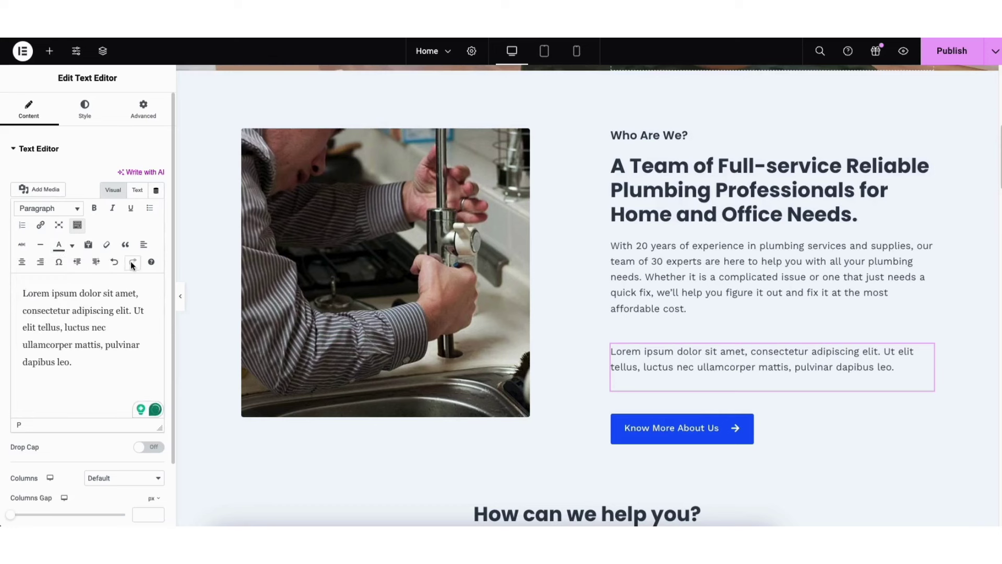
left_click(85, 116)
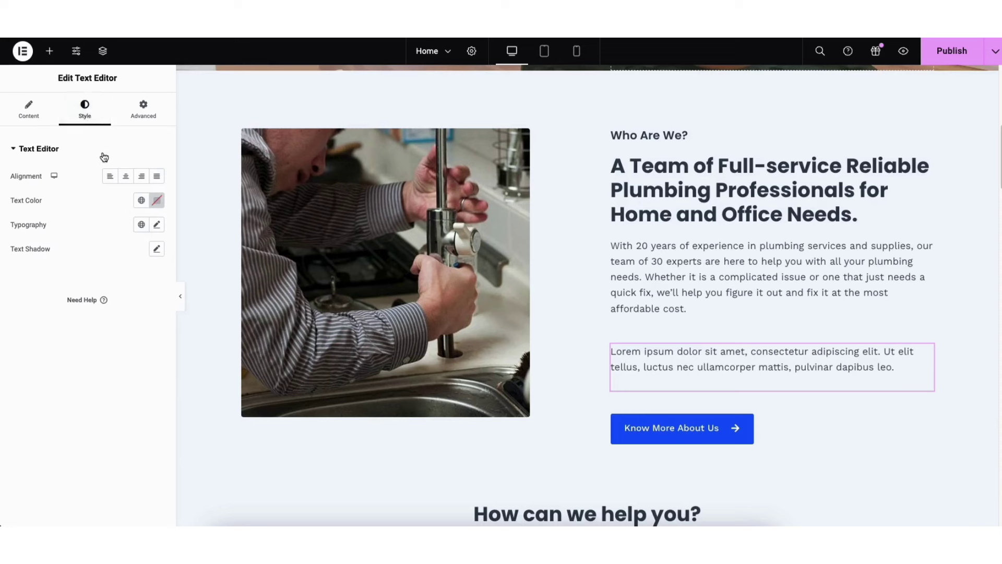
left_click(156, 226)
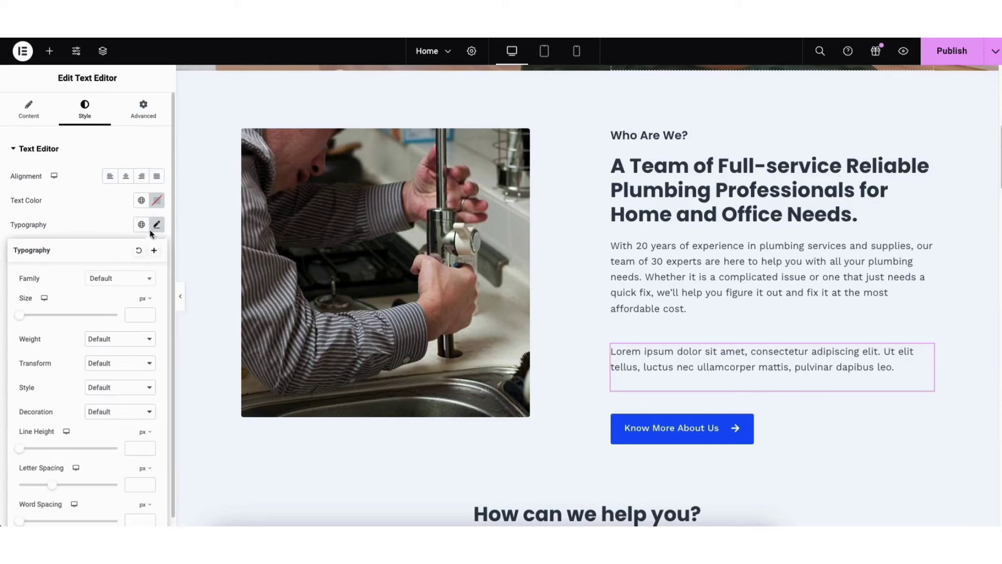
left_click(148, 280)
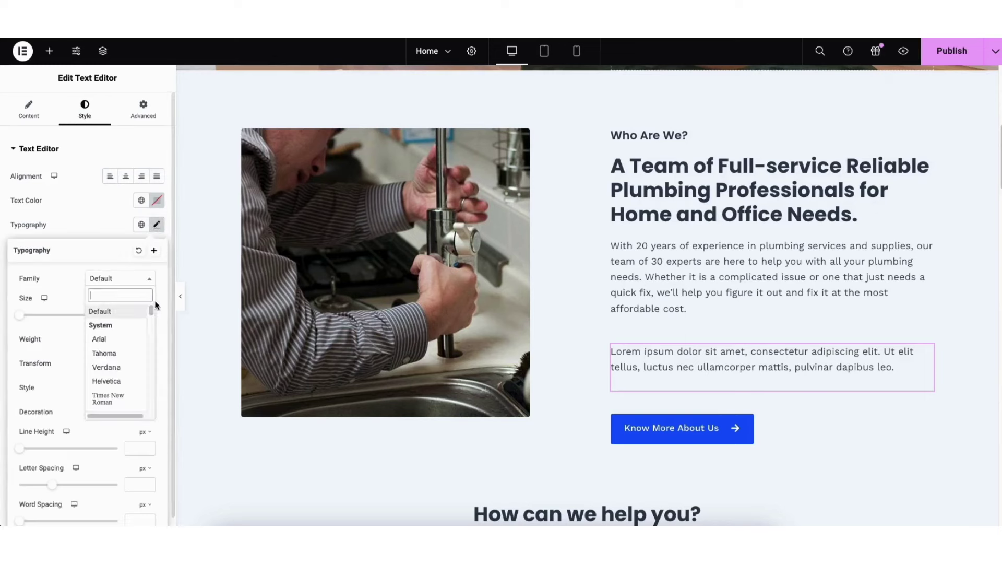
left_click_drag(152, 311, 155, 323)
left_click(74, 294)
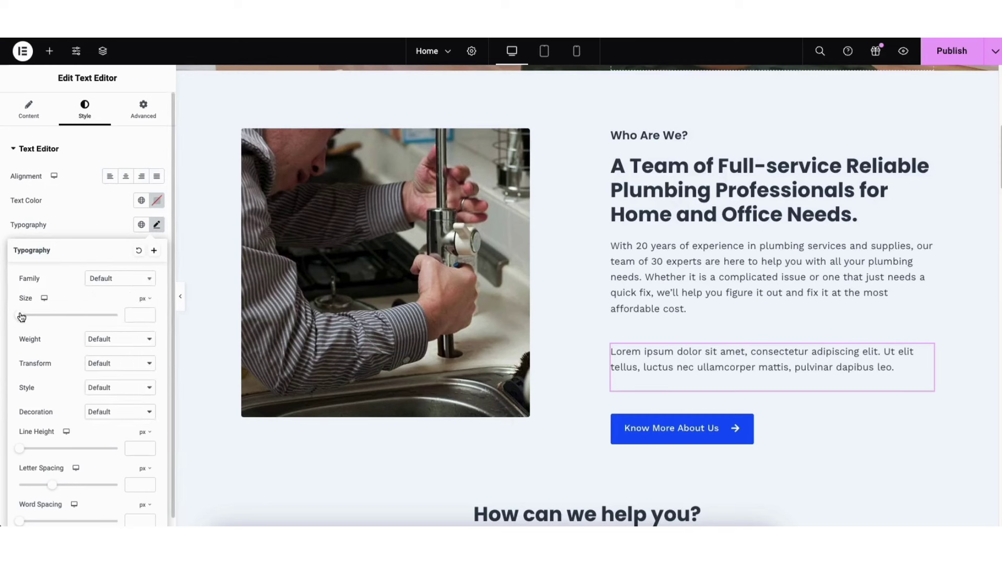
left_click(94, 223)
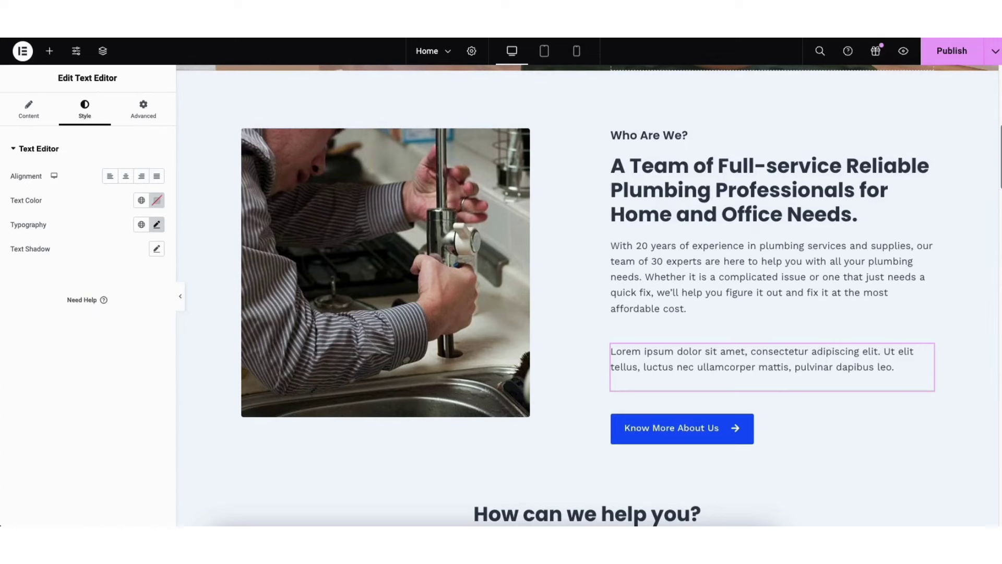
scroll(587, 294, "down", 7)
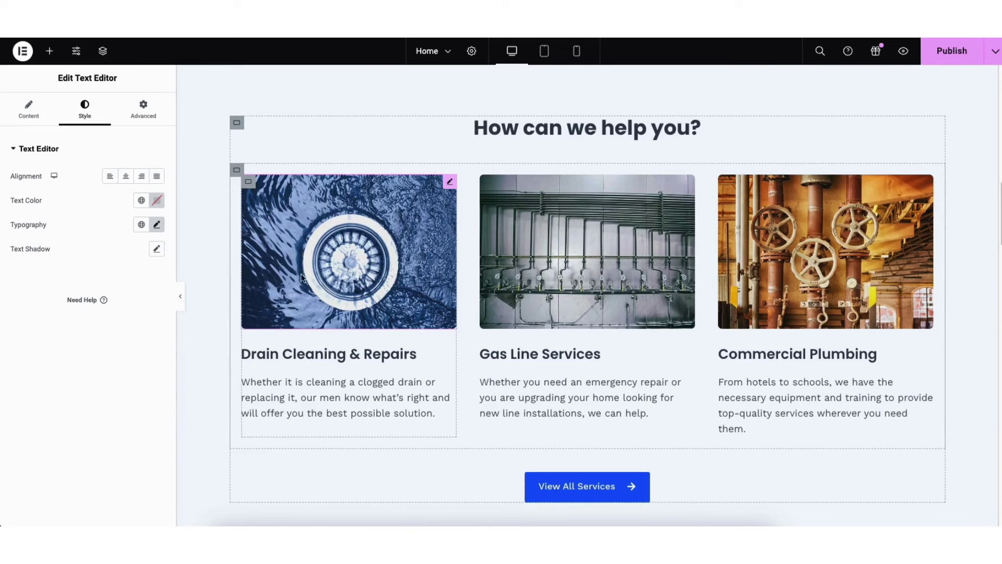
scroll(308, 237, "down", 1)
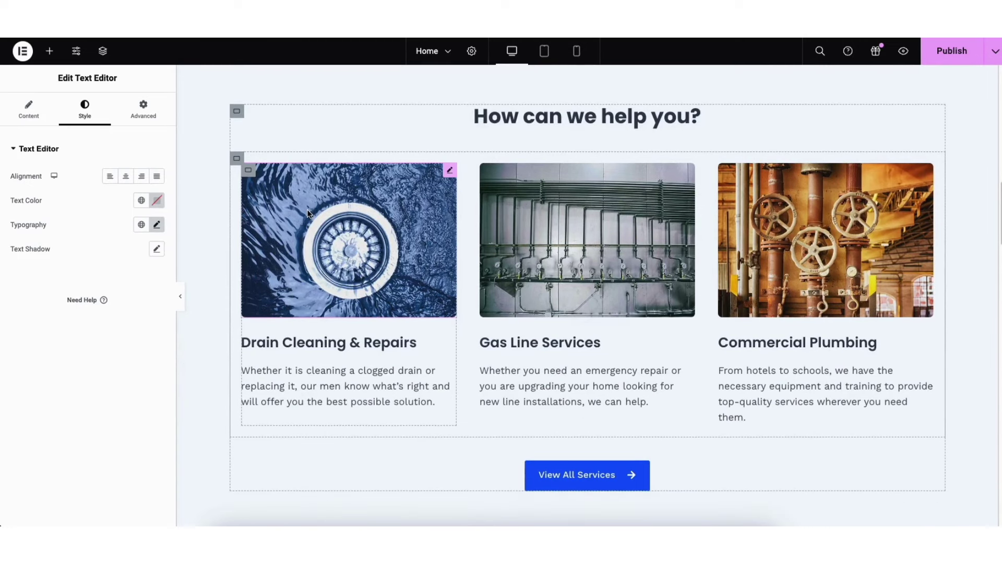
Swap the Drain Cleaning & Repairs card image for the open-plan office photo from the Media Library
left_click(308, 214)
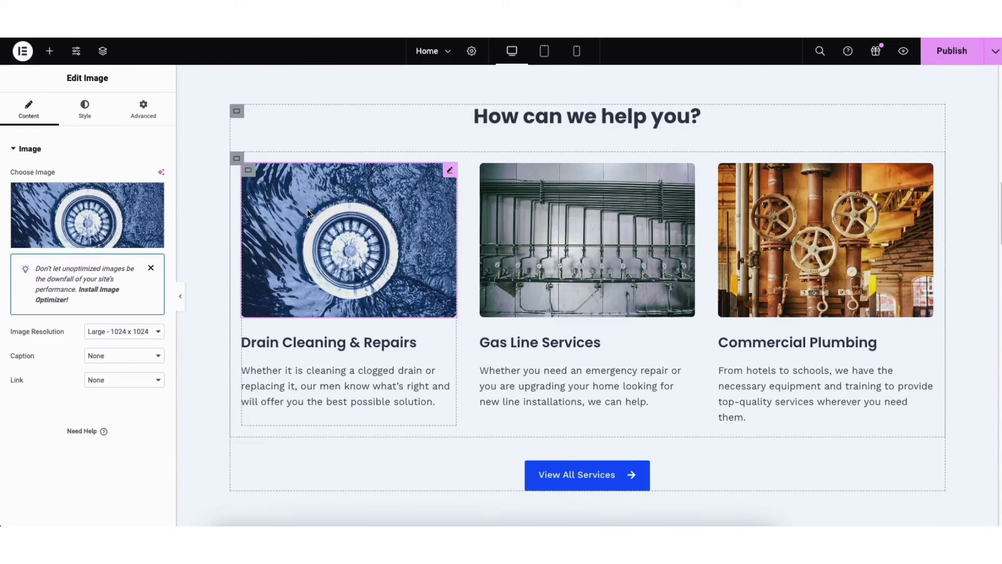
mouse_move(100, 215)
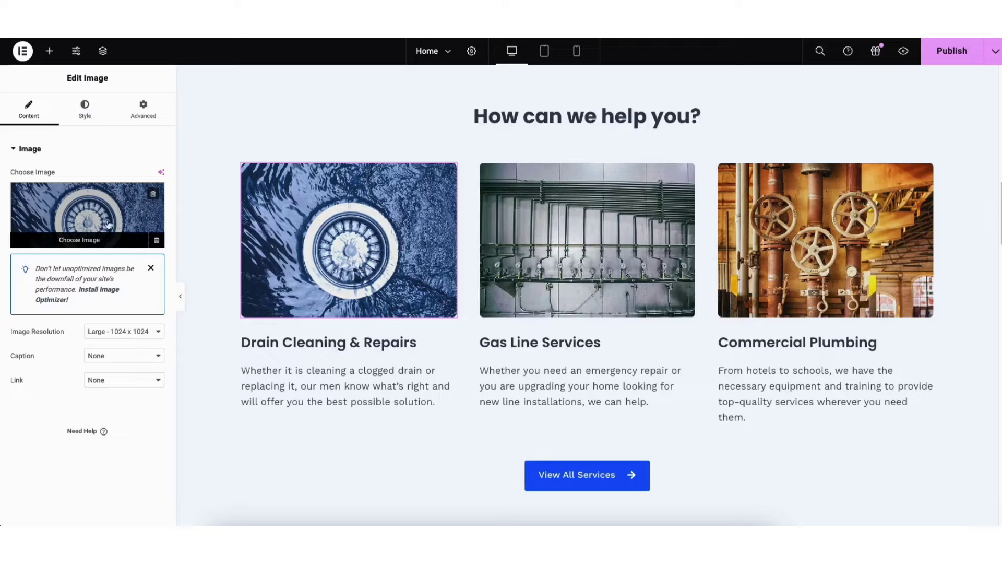
left_click(86, 239)
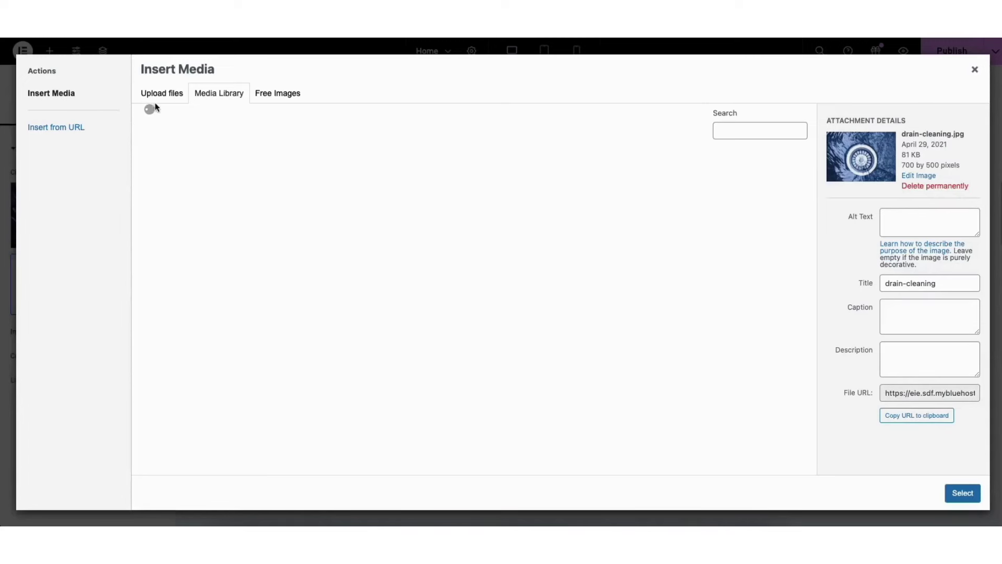
left_click(159, 97)
left_click(216, 97)
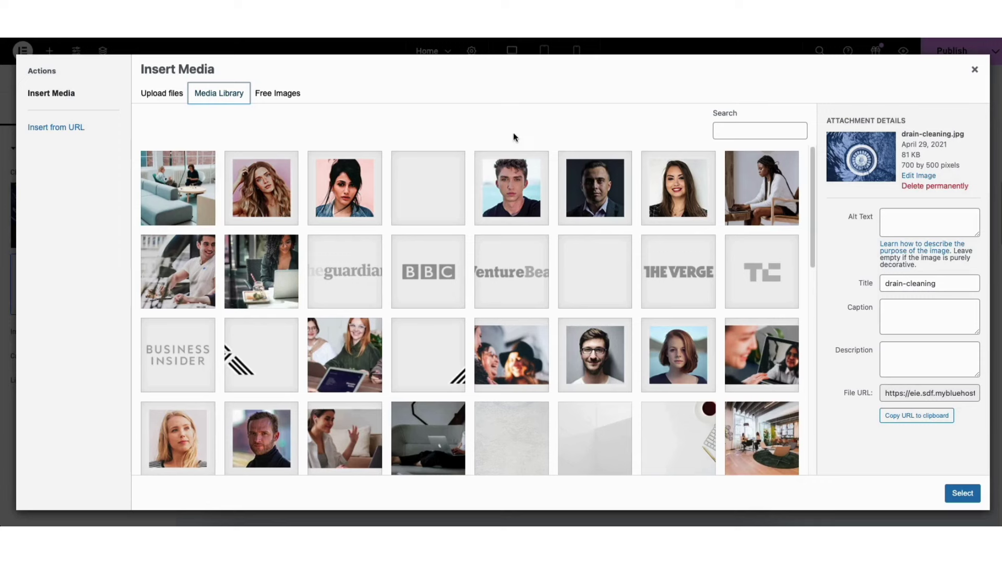
left_click(755, 433)
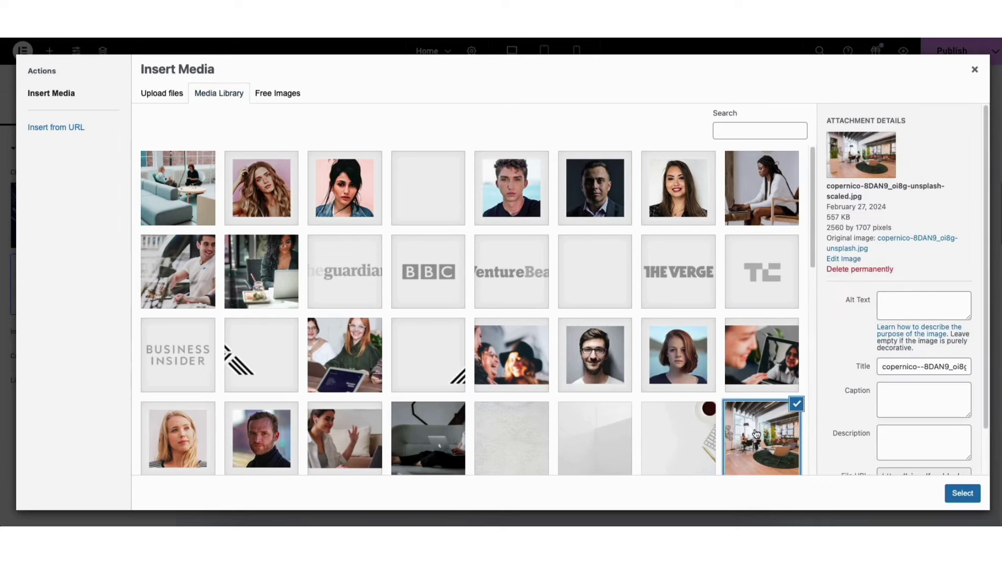
left_click(959, 494)
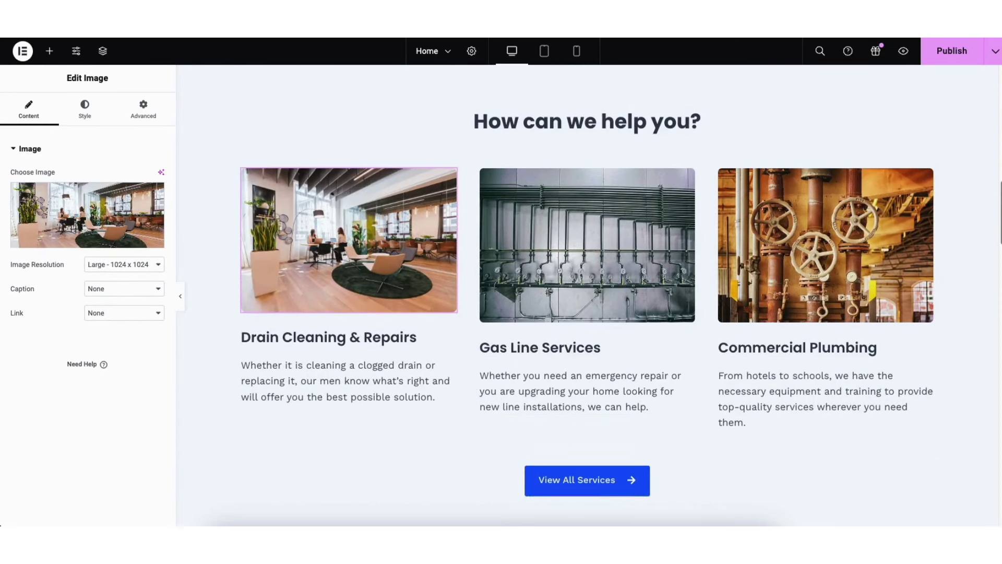
scroll(551, 193, "up", 1)
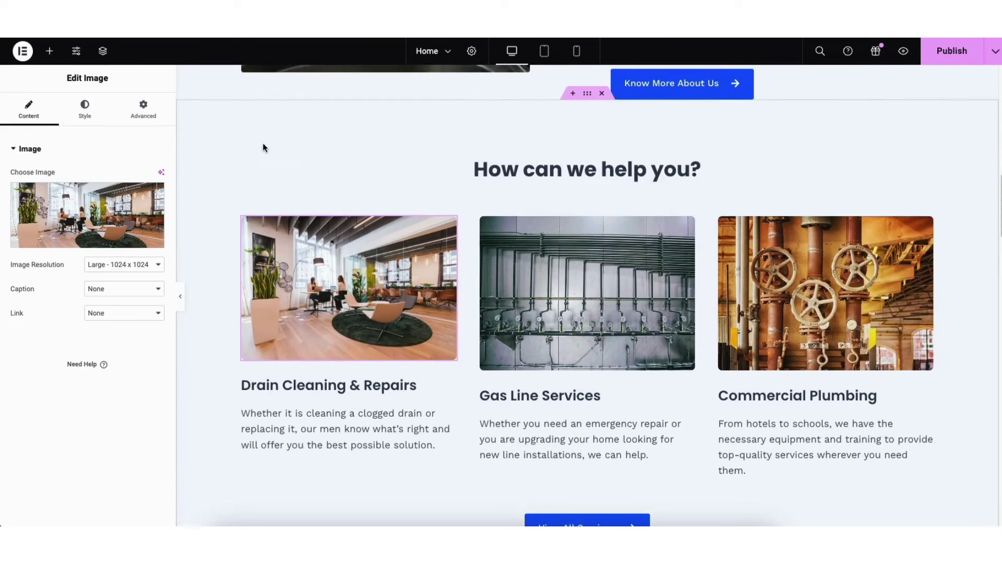
Give the How can we help you? section a Classic #FFFFFF background and add a container above it
right_click(287, 127)
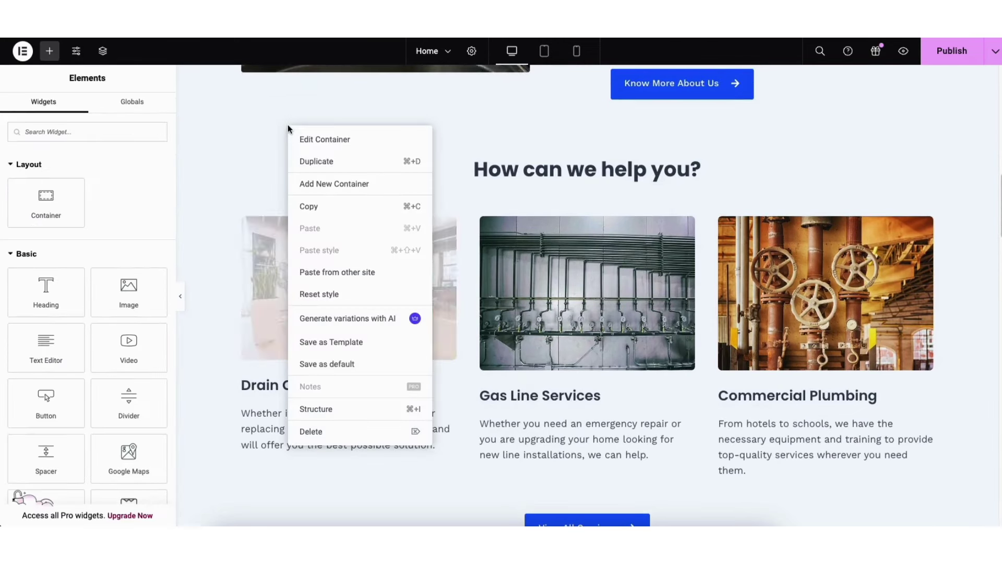
left_click(313, 138)
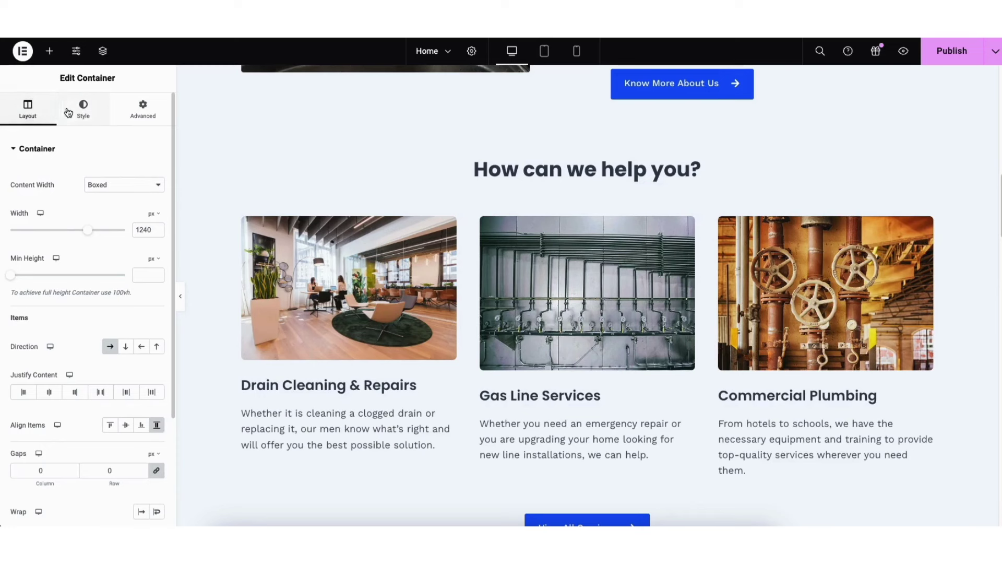
left_click(84, 112)
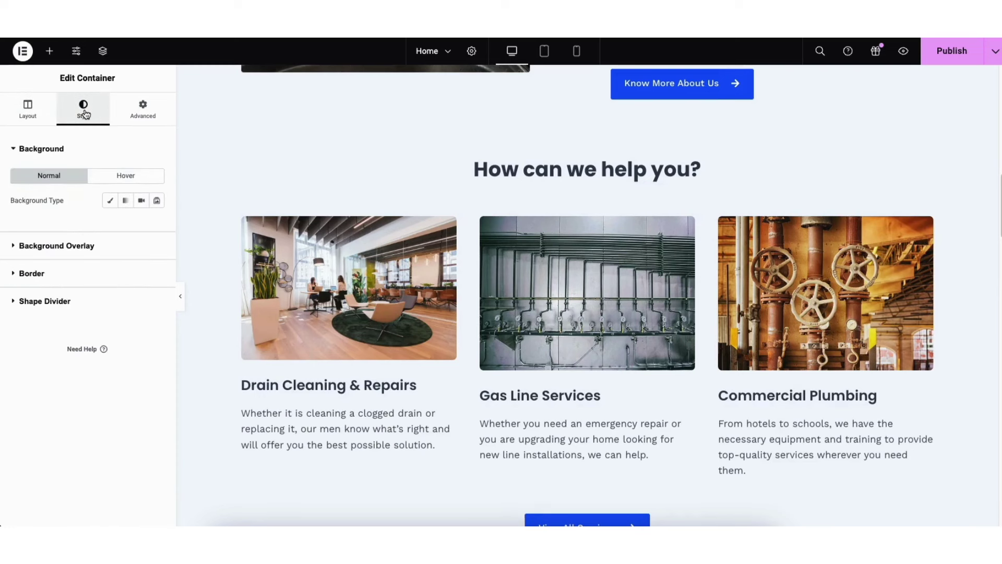
left_click(111, 203)
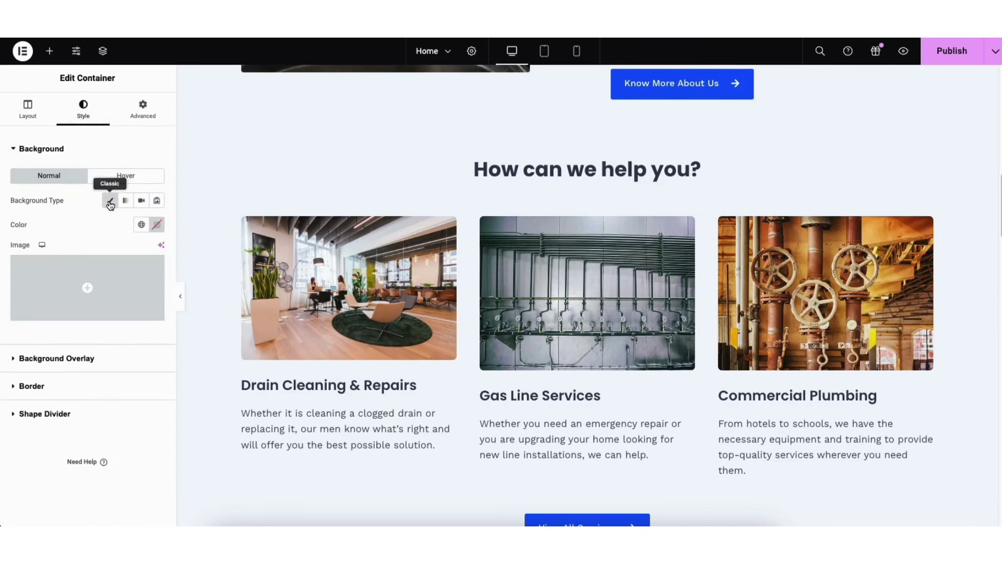
left_click(157, 225)
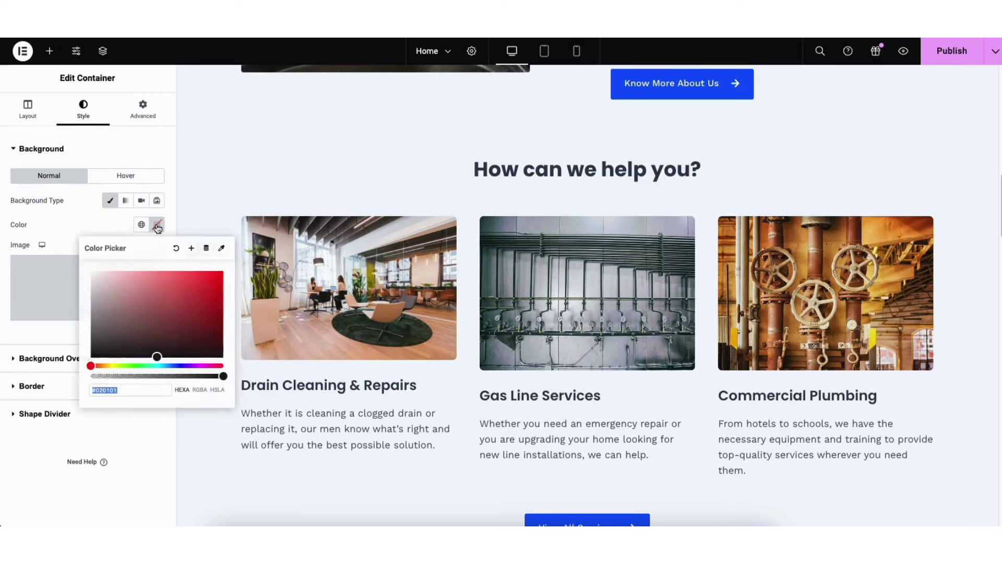
left_click(158, 355)
left_click_drag(158, 356, 82, 266)
left_click(402, 197)
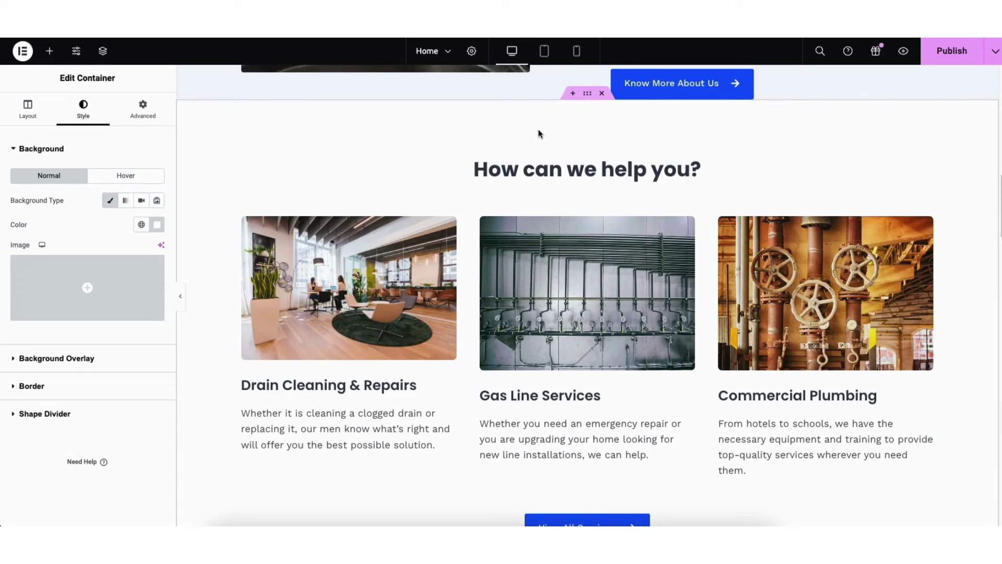
left_click(573, 95)
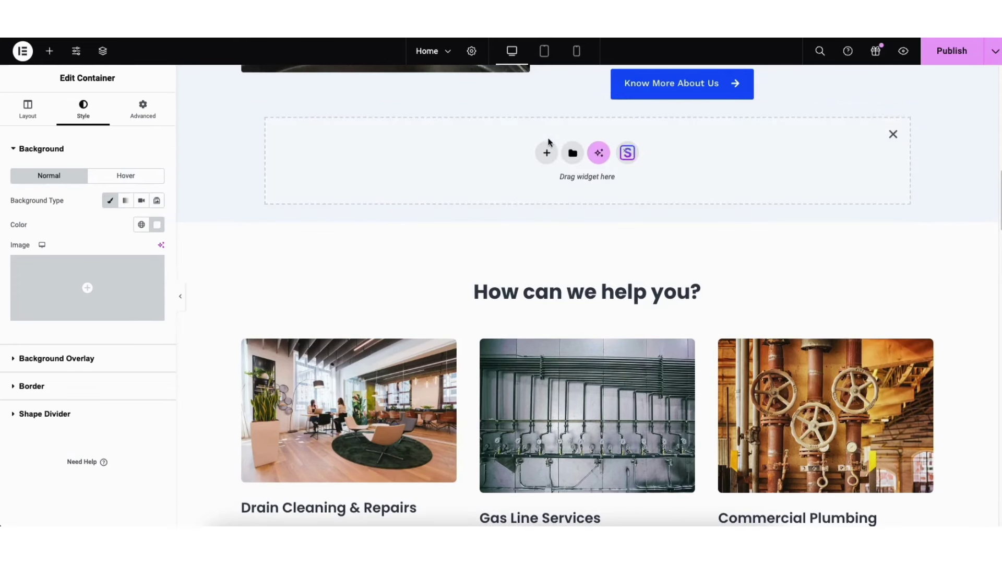
Build a two-column trial container with a Heading above the services section, then delete it
left_click(546, 153)
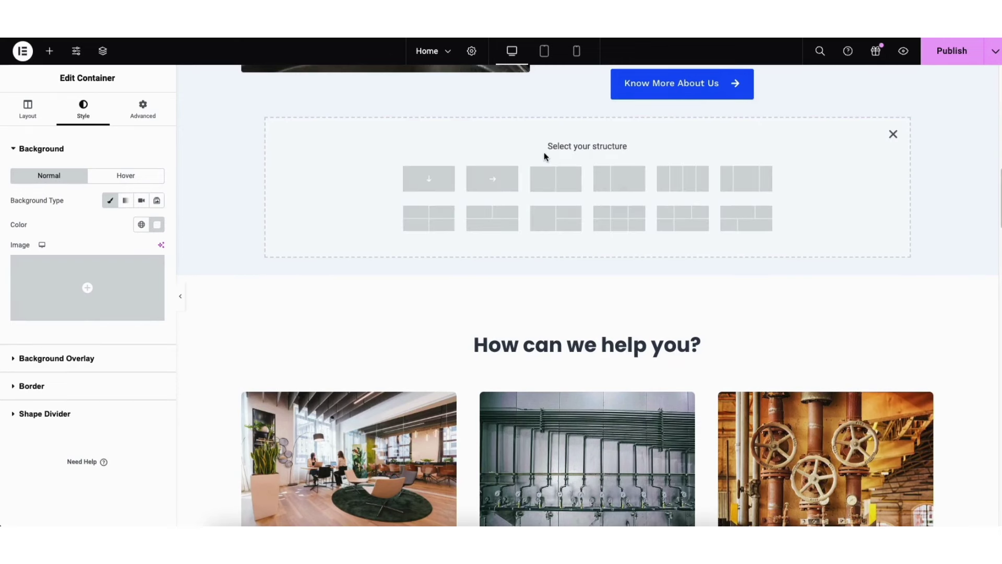
left_click(549, 179)
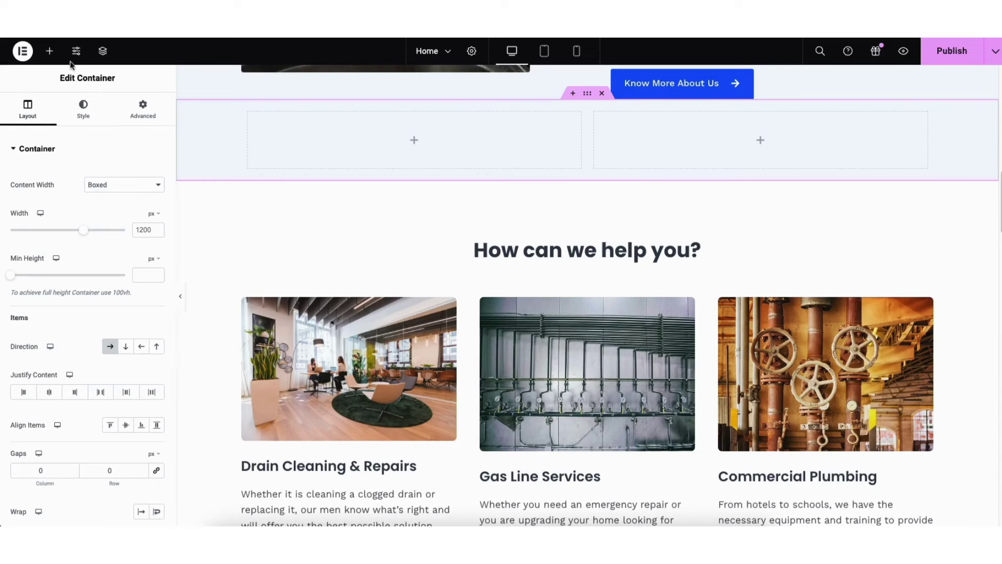
left_click(49, 51)
left_click_drag(46, 291, 412, 152)
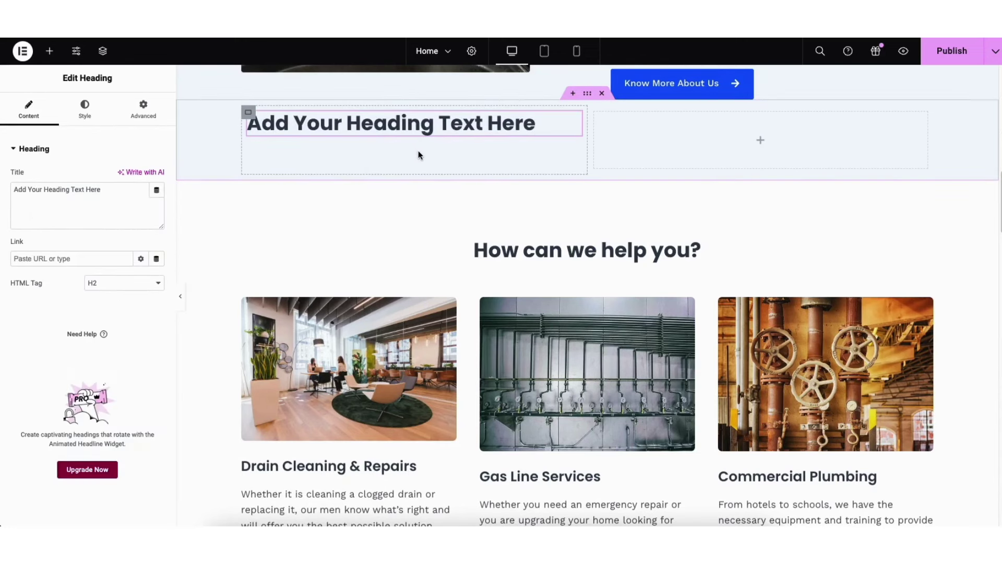
left_click(588, 95)
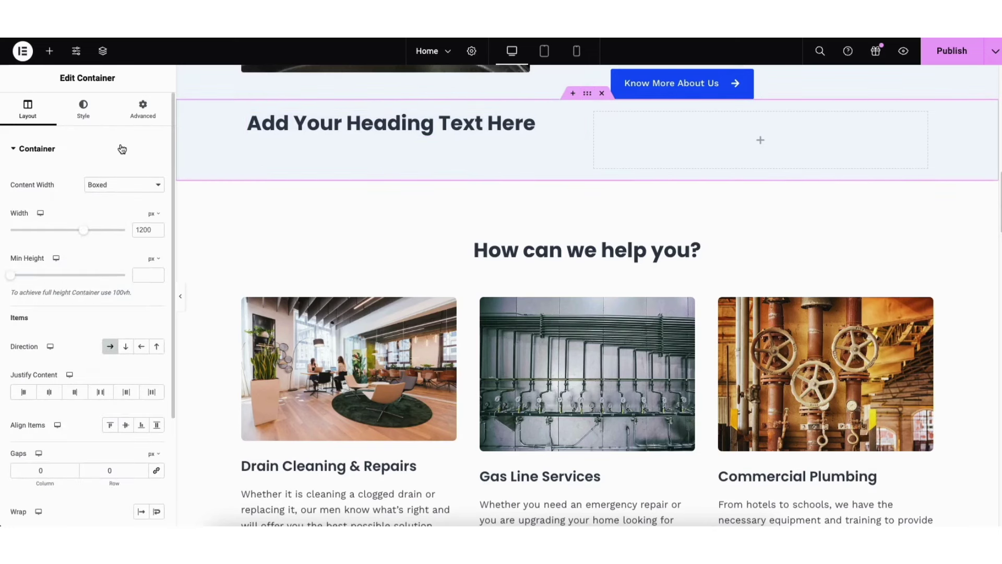
left_click(602, 94)
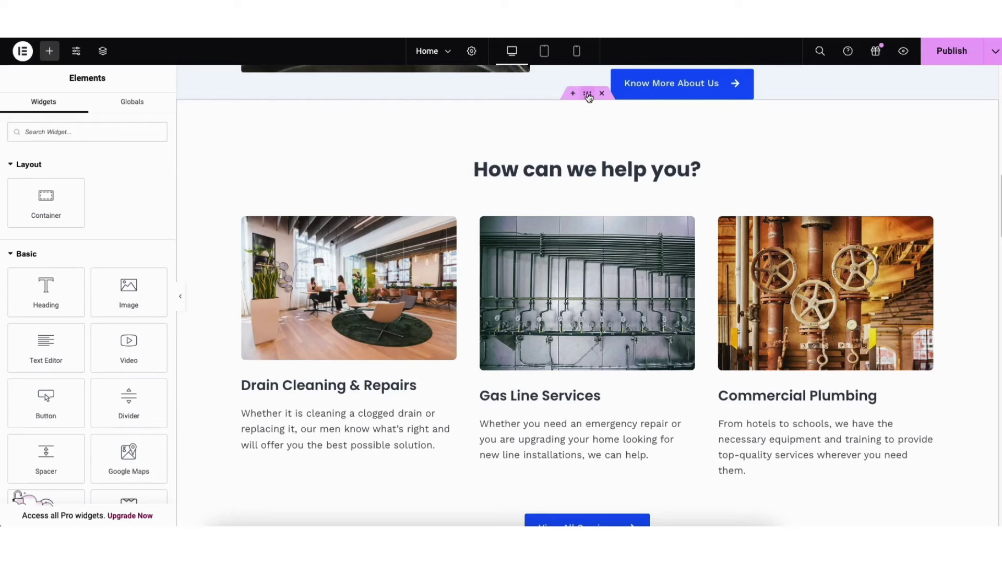
left_click_drag(588, 96, 552, 109)
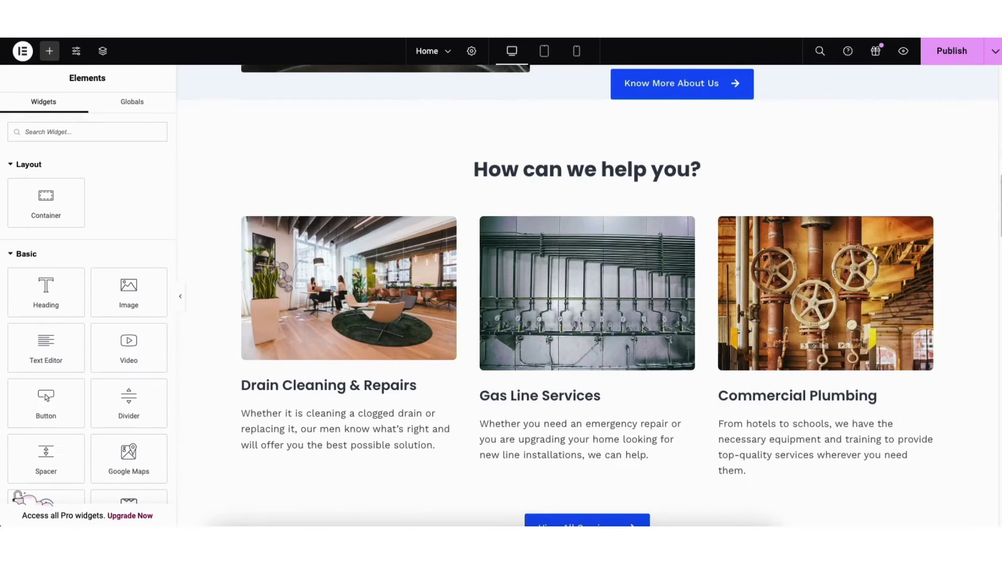
From the Starter Templates Blocks library, import the plant block with Feature One, Two and Three cards
left_click_drag(1000, 180, 994, 450)
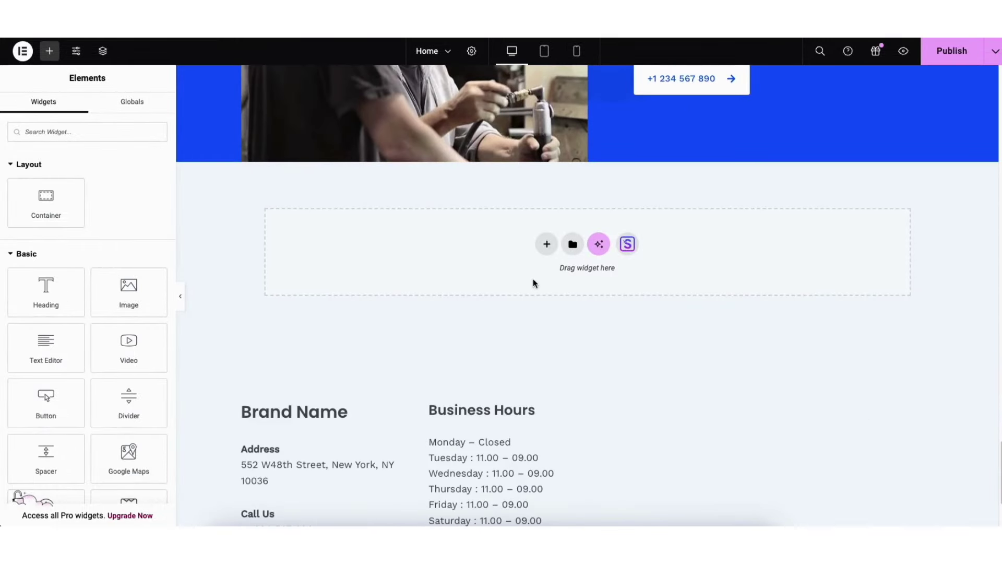
left_click(628, 246)
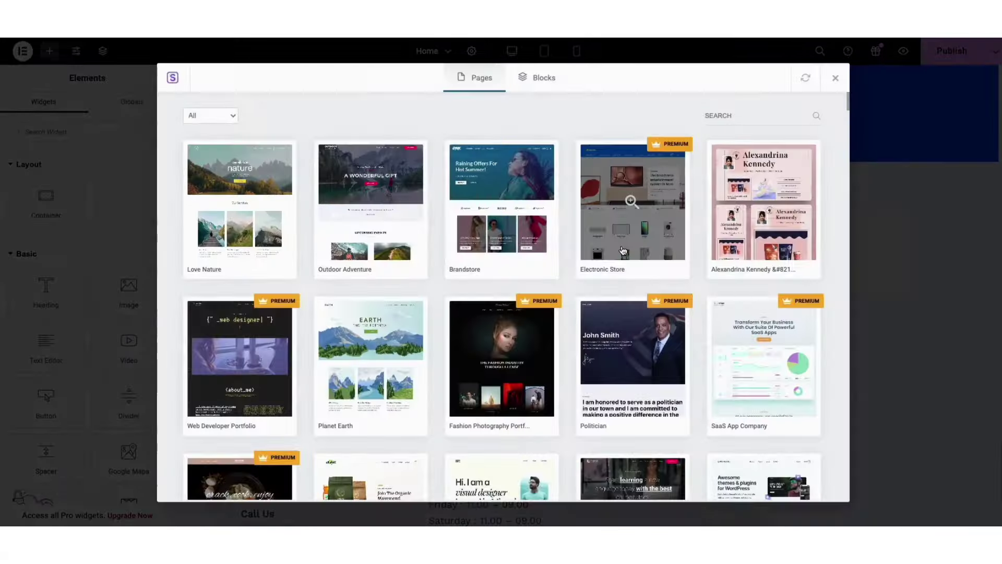
left_click(536, 79)
mouse_move(847, 99)
left_mouse_down()
mouse_move(848, 125)
mouse_move(843, 94)
left_mouse_up()
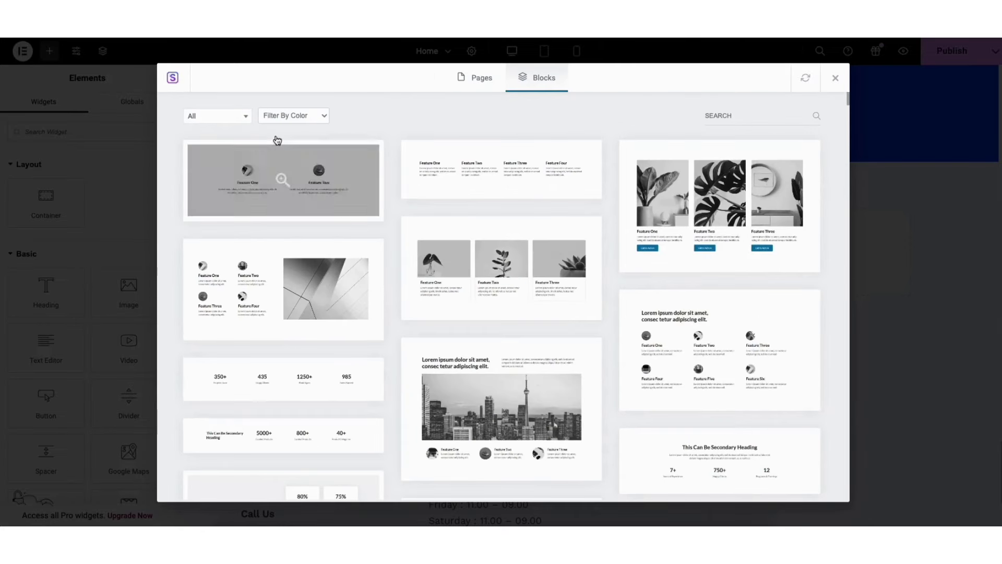
left_click(194, 118)
mouse_move(247, 162)
left_mouse_down()
mouse_move(249, 211)
mouse_move(249, 151)
left_mouse_up()
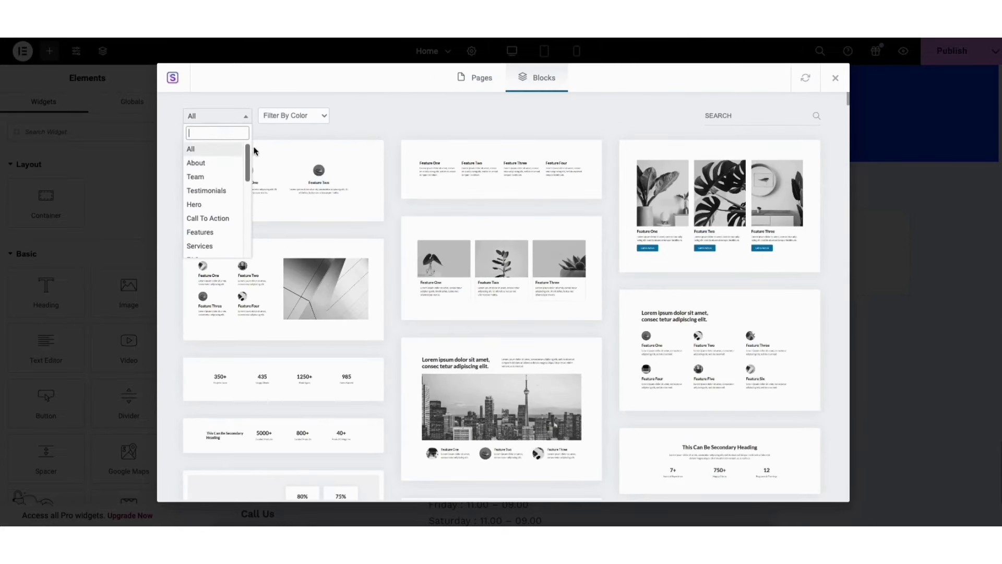
left_click(377, 130)
mouse_move(484, 276)
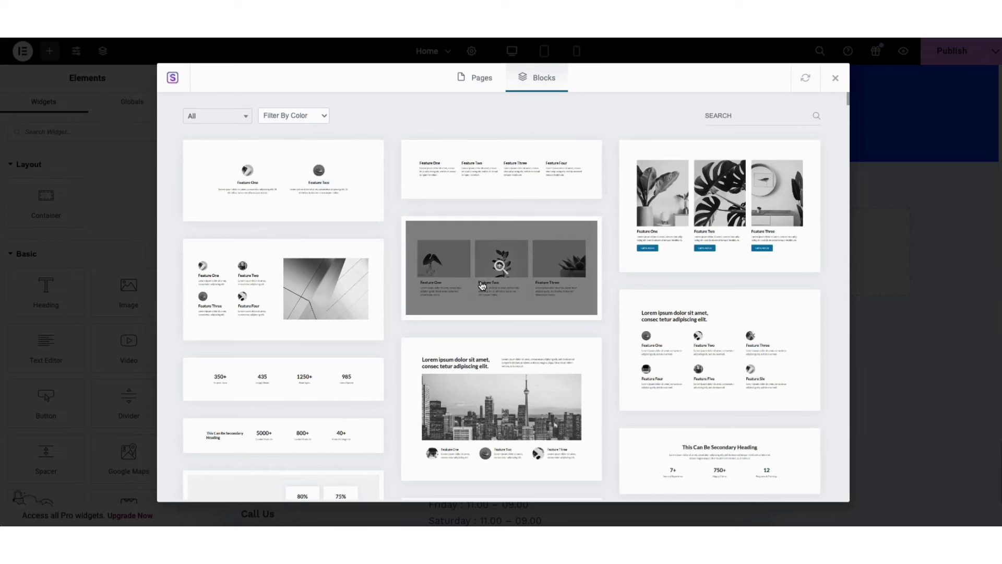
left_click(484, 276)
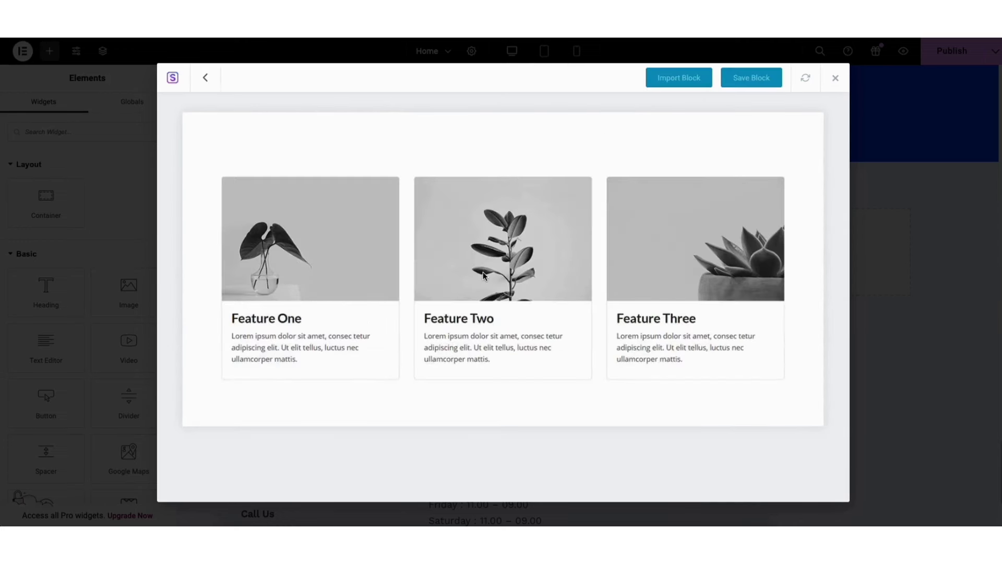
left_click(678, 79)
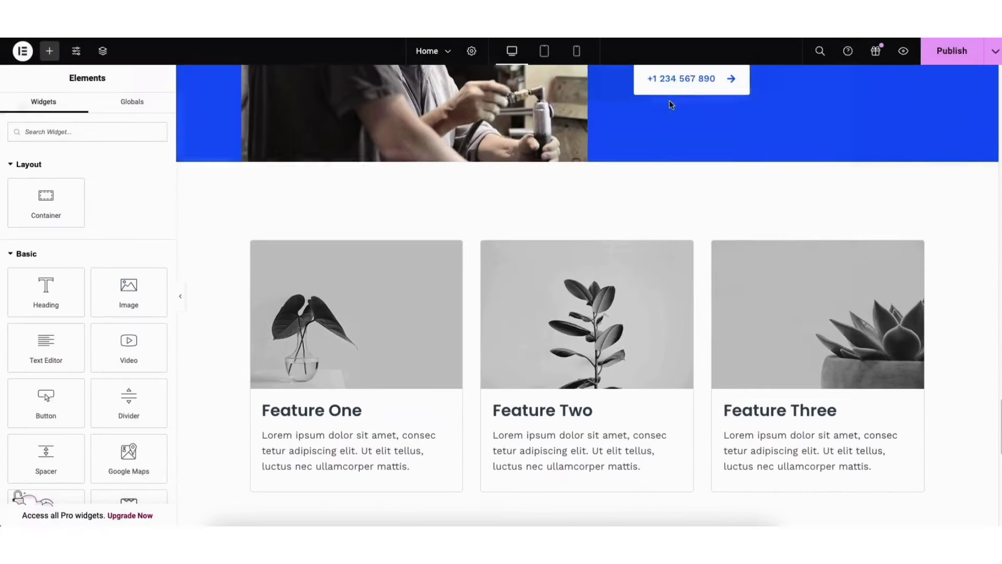
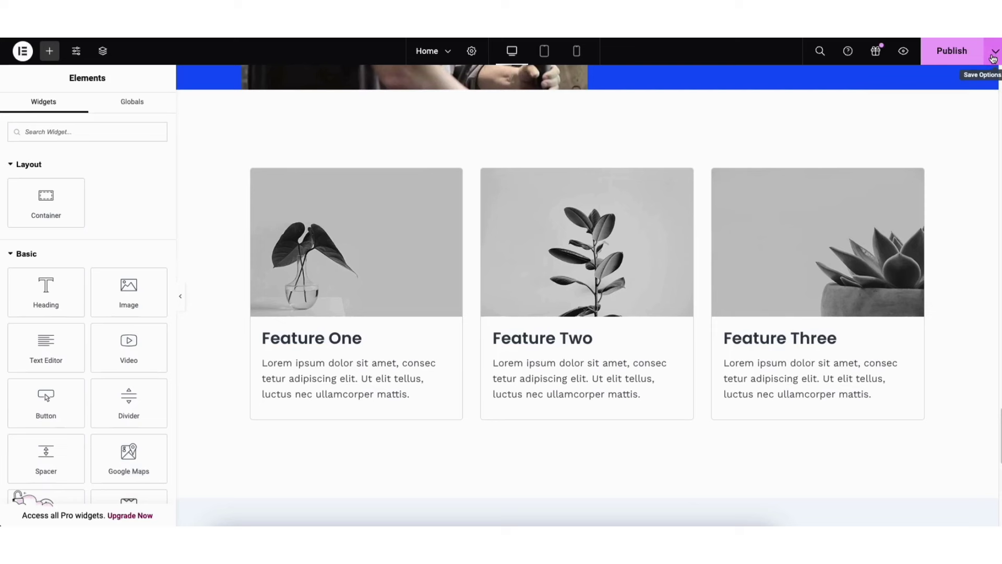
Save the Home page as a draft from the Publish dropdown and preview the changes live
left_click(993, 58)
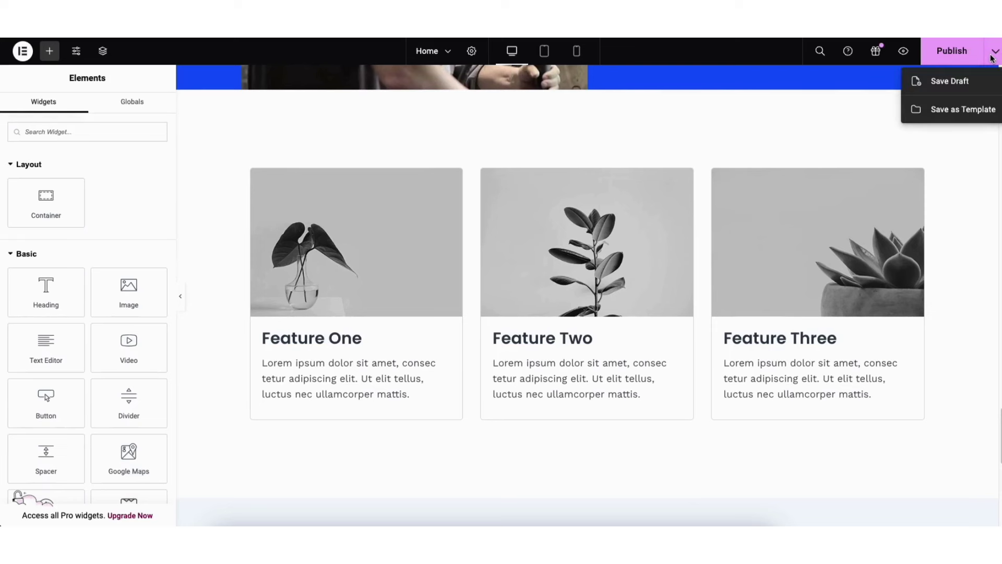
left_click(950, 81)
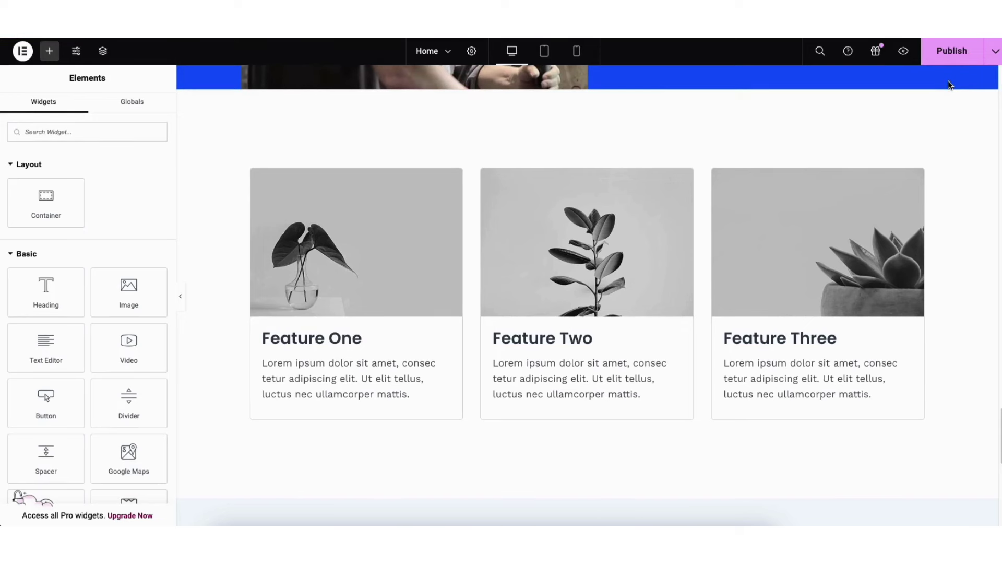
left_click(903, 53)
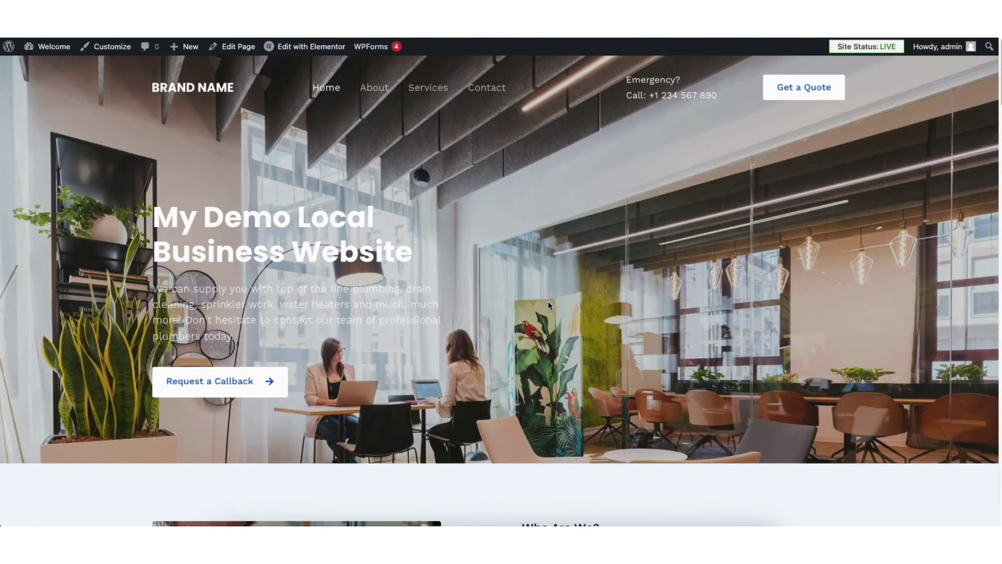
Check the live Contact page's 'Send Us A Message' form, then go to the admin Dashboard
left_click(493, 93)
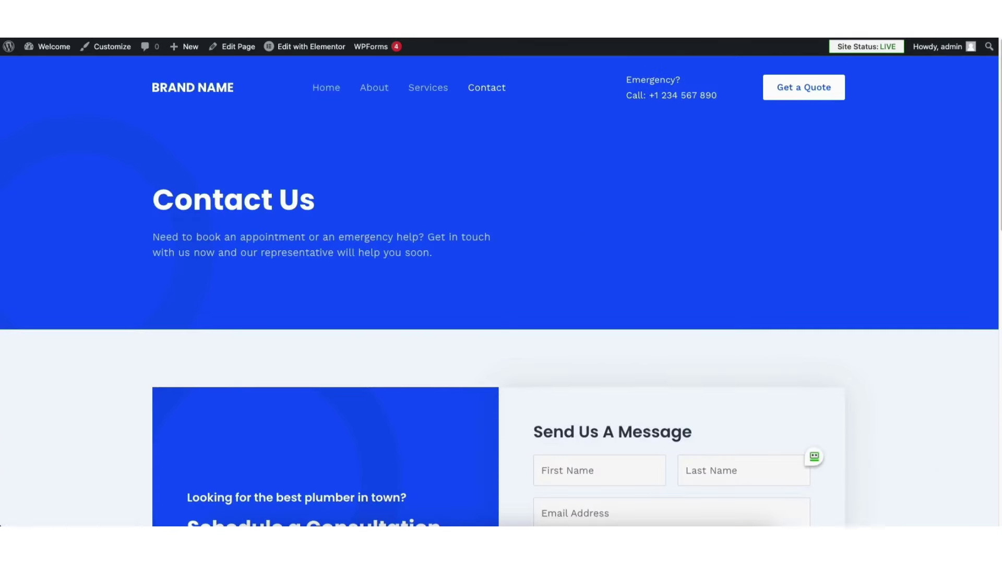
scroll(657, 241, "down", 5)
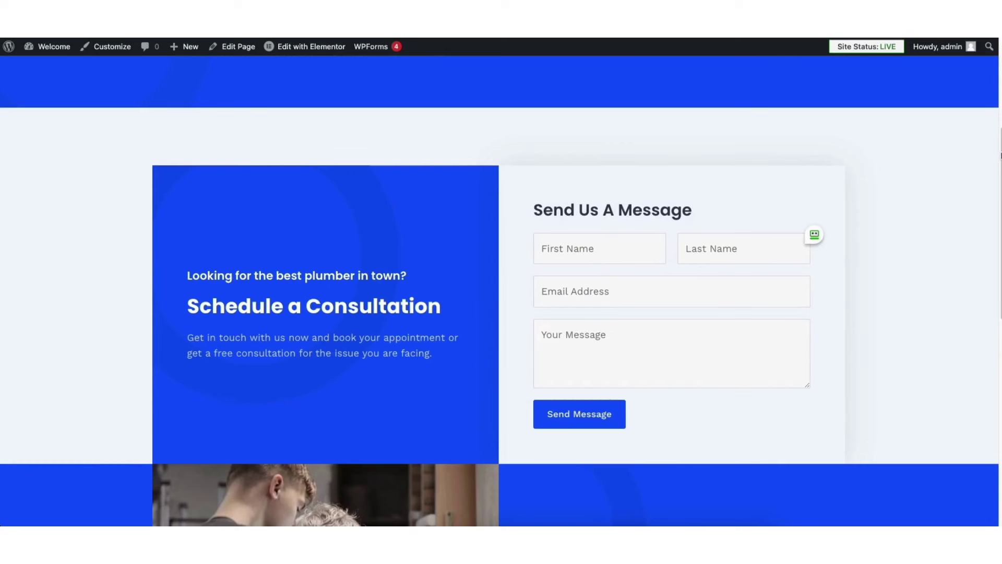
mouse_move(48, 48)
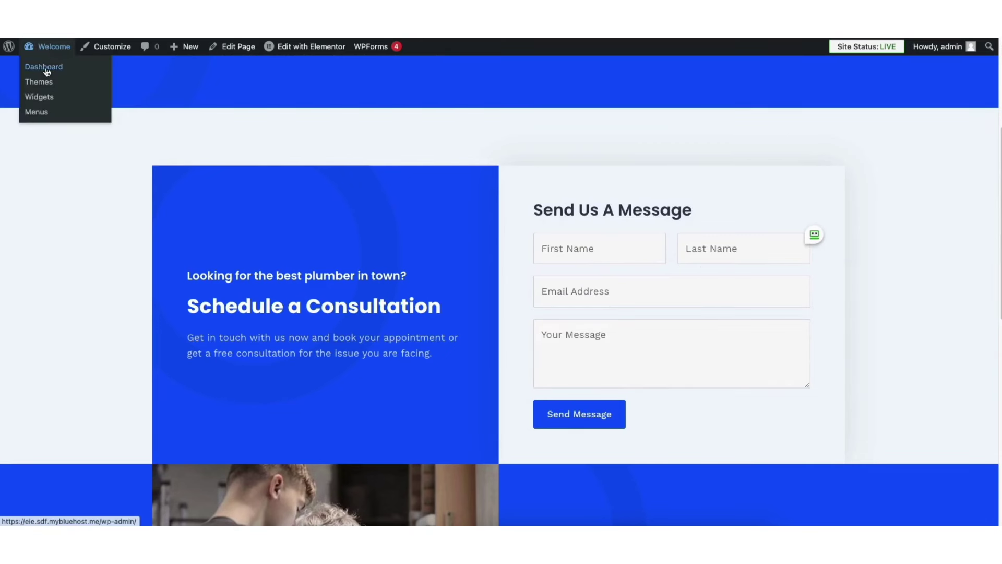
left_click(45, 67)
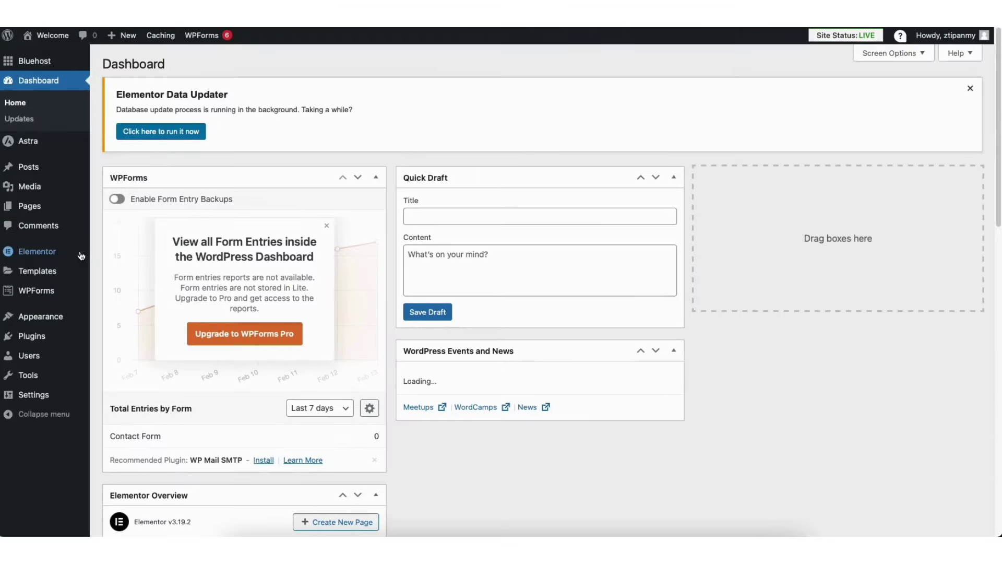
Open Contact Form 1 in the WPForms builder from the Forms Overview list
mouse_move(26, 295)
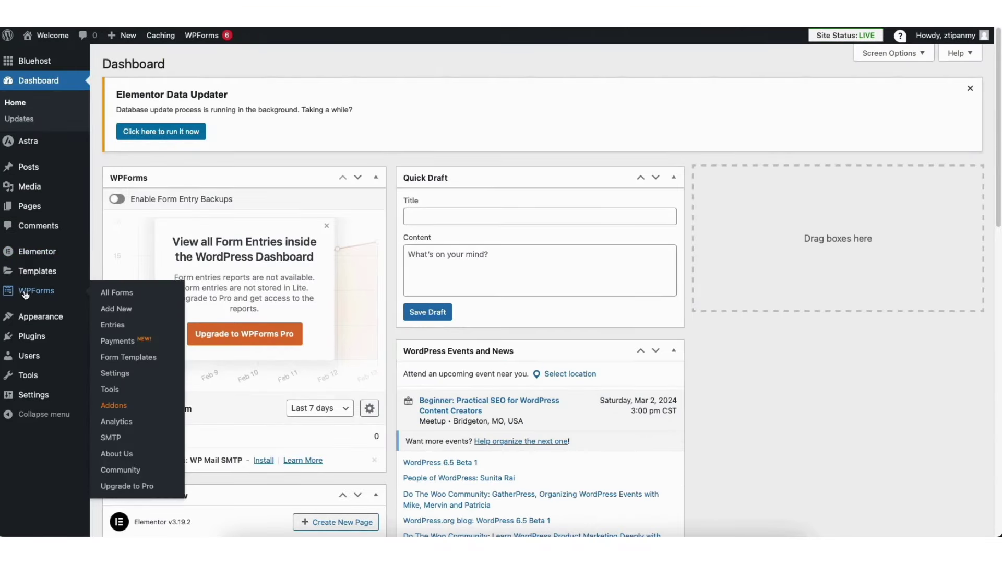
left_click(26, 293)
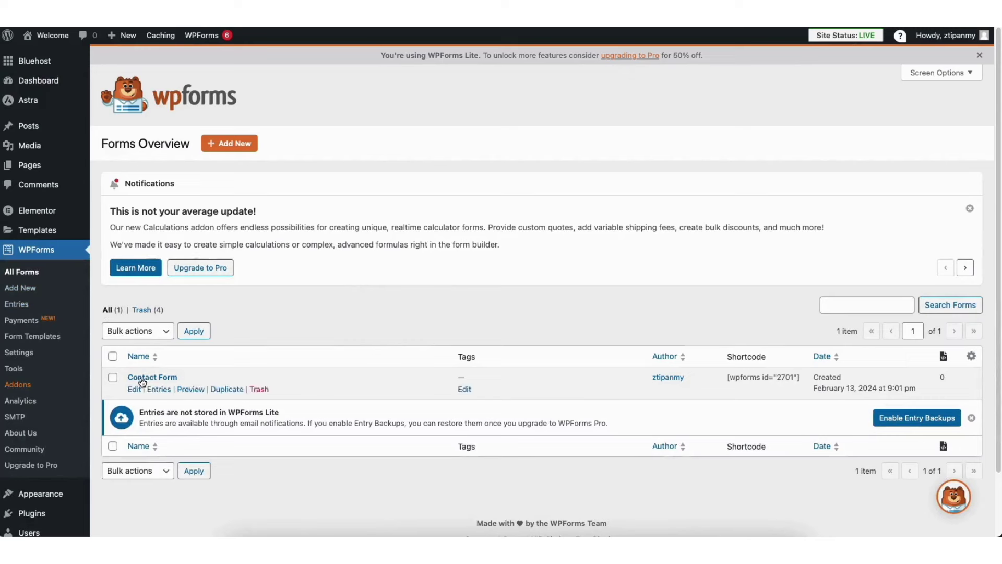
left_click(137, 391)
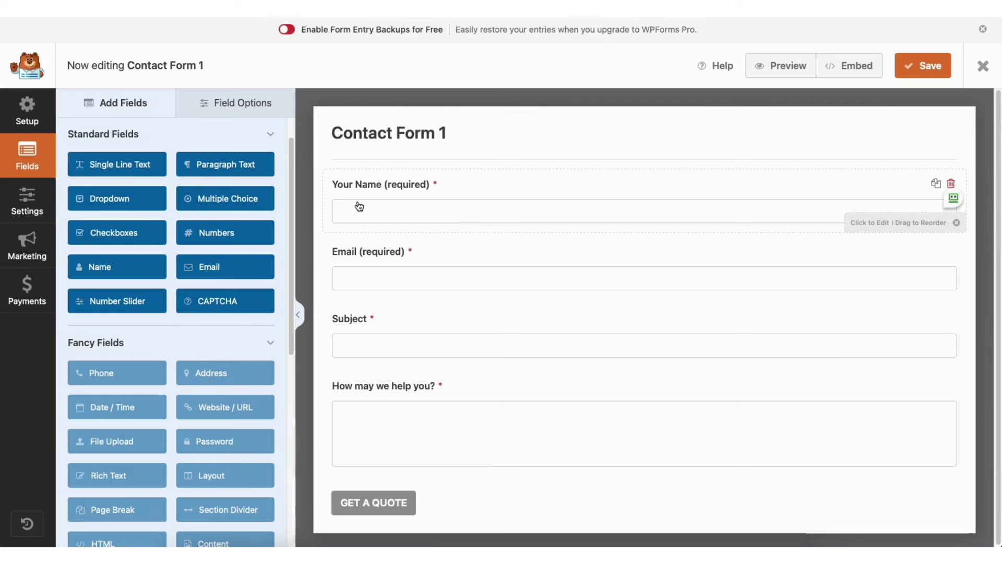
Add a Single Line Text field below Your Name and bring up the Your Name field's options
mouse_move(367, 184)
left_mouse_down()
mouse_move(377, 268)
mouse_move(365, 187)
left_mouse_up()
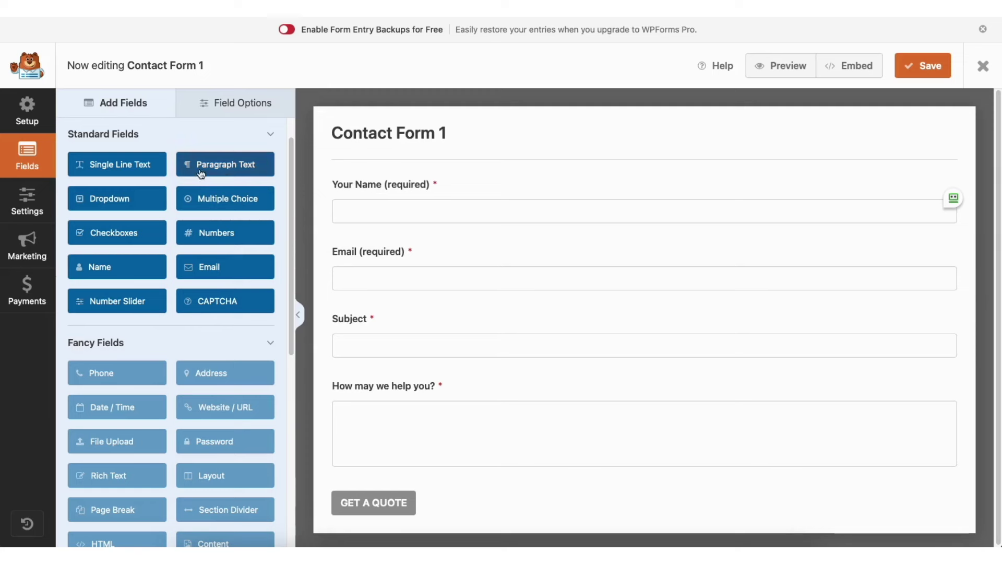
left_click_drag(130, 166, 389, 243)
left_click(240, 114)
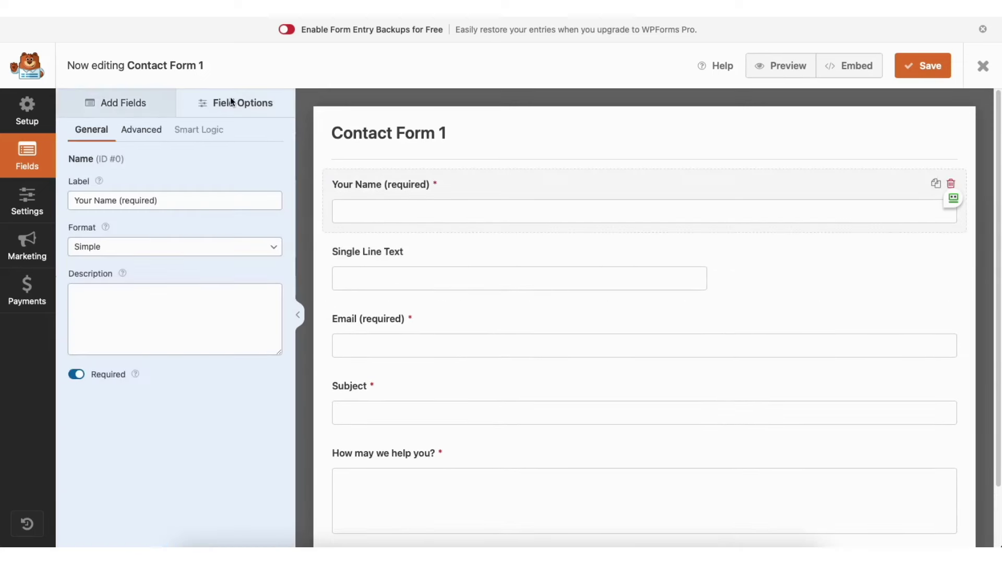
left_click(155, 200)
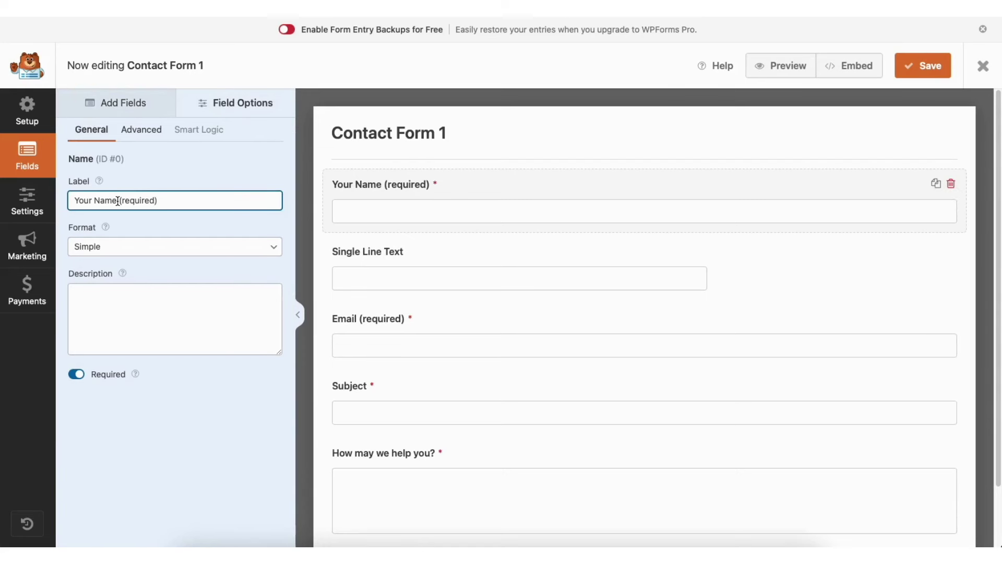
Keep Your Name required with a Large field size, then view the form's General settings
left_click(77, 374)
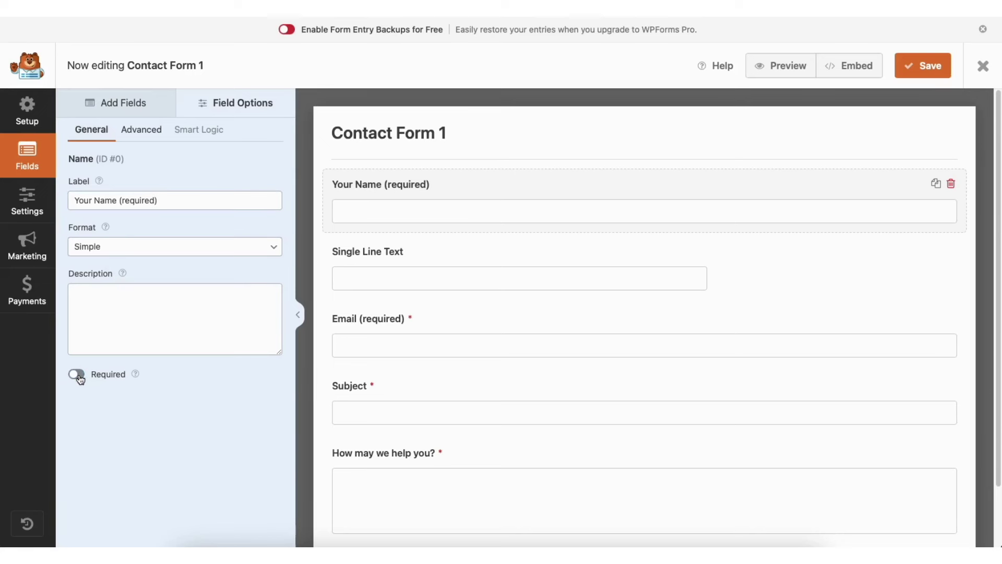
left_click(78, 376)
left_click(154, 131)
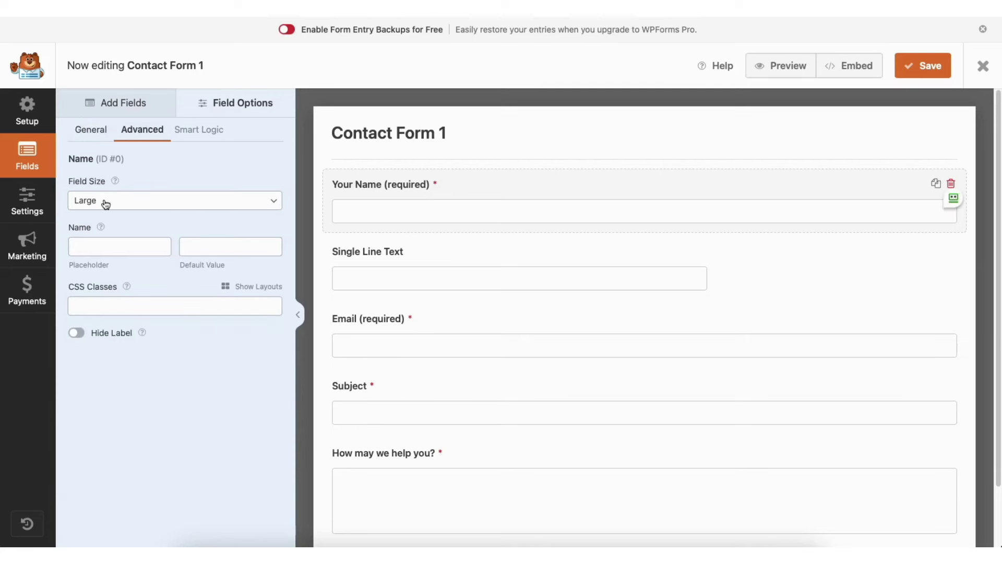
left_click(139, 203)
left_click(137, 196)
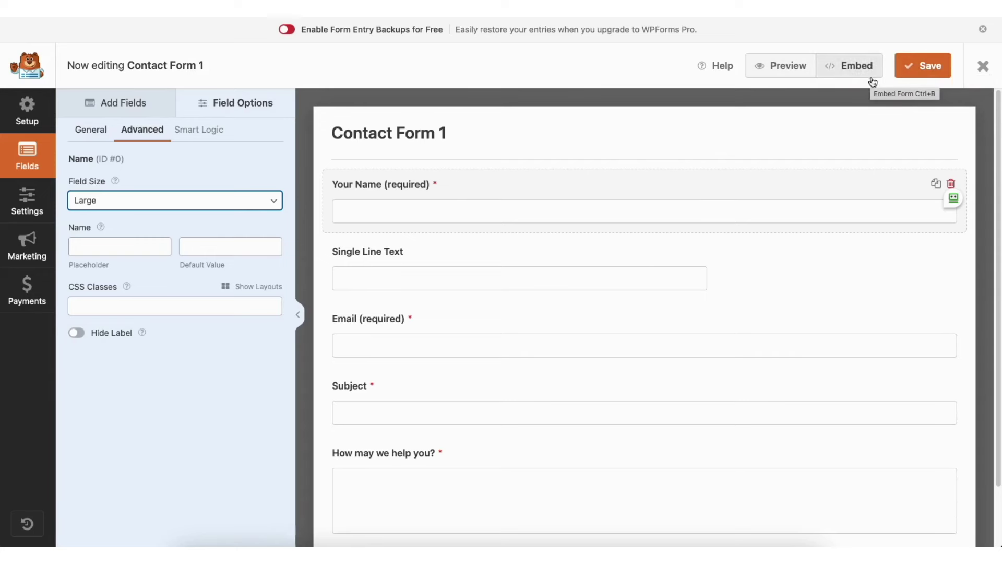
left_click(41, 202)
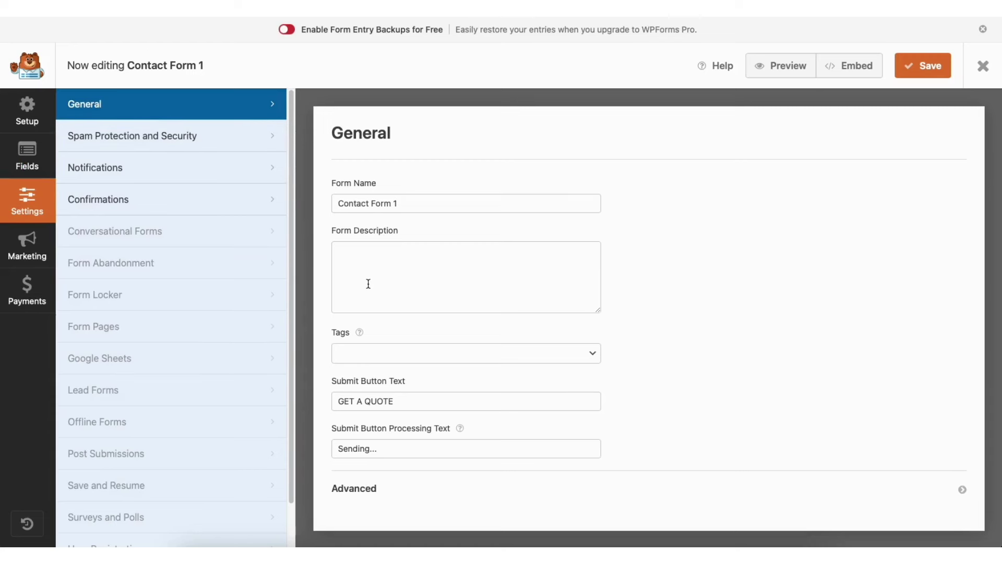
Review Contact Form 1's Spam Protection and Security, Notifications, and Confirmations settings
left_click(209, 138)
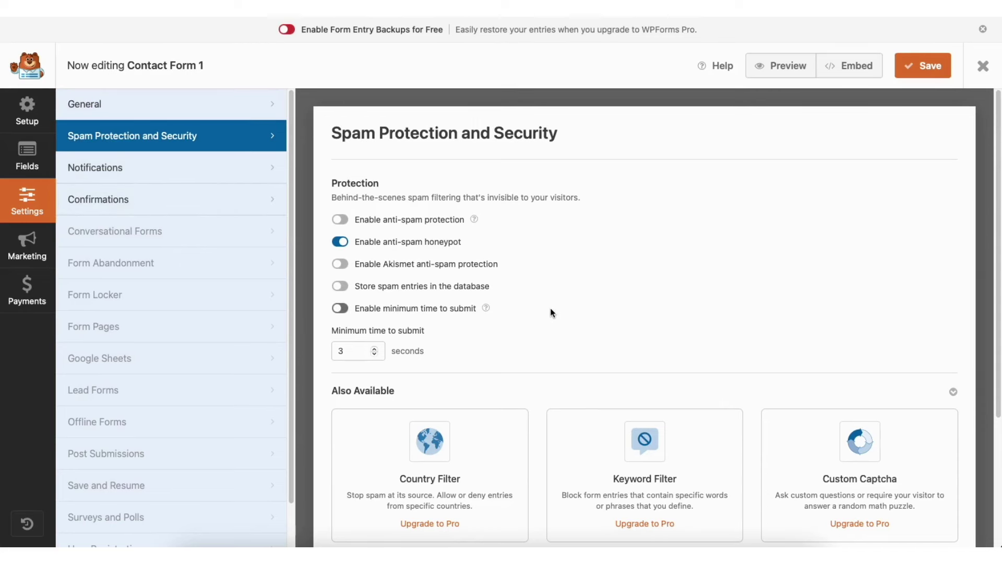
left_click(191, 171)
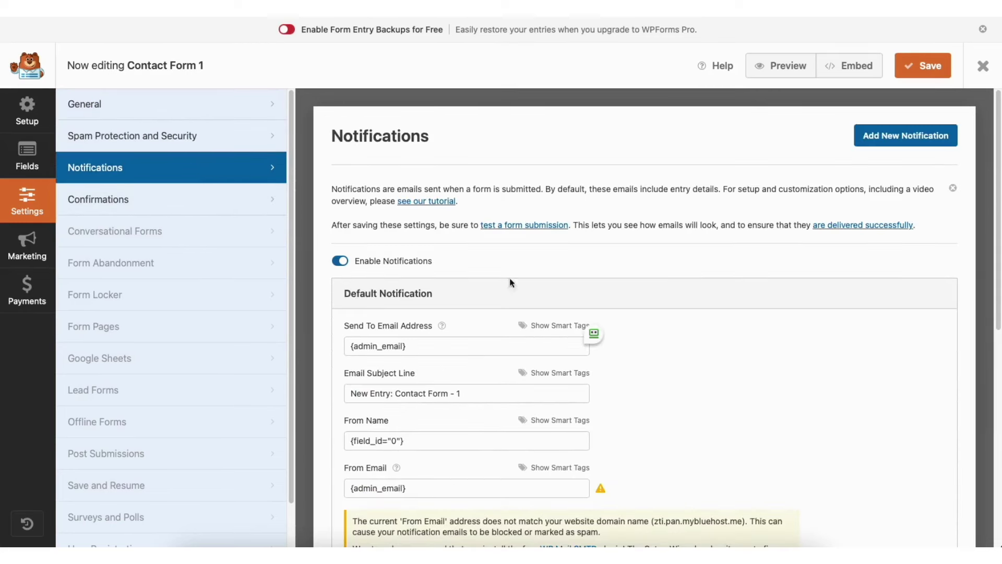
left_click_drag(996, 171, 1000, 281)
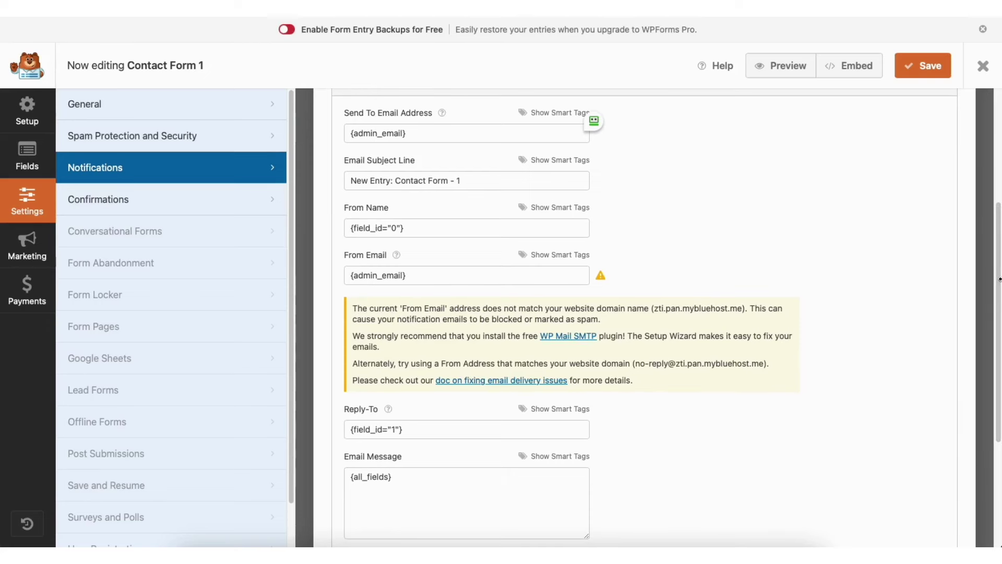
left_click(194, 203)
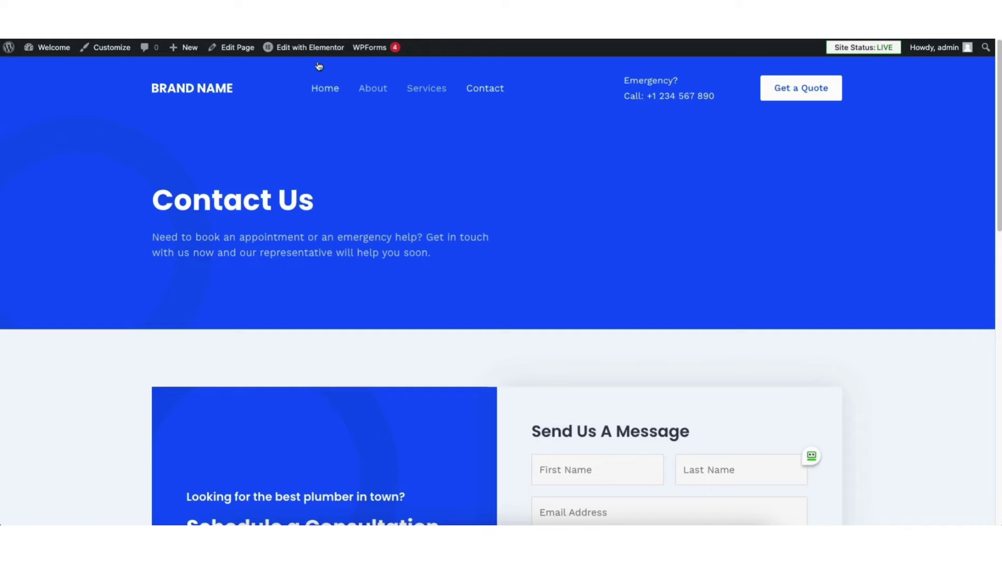
Edit the Contact page in Elementor, add a single-row container, and drop a Google Maps widget into it
mouse_move(306, 48)
left_click(306, 48)
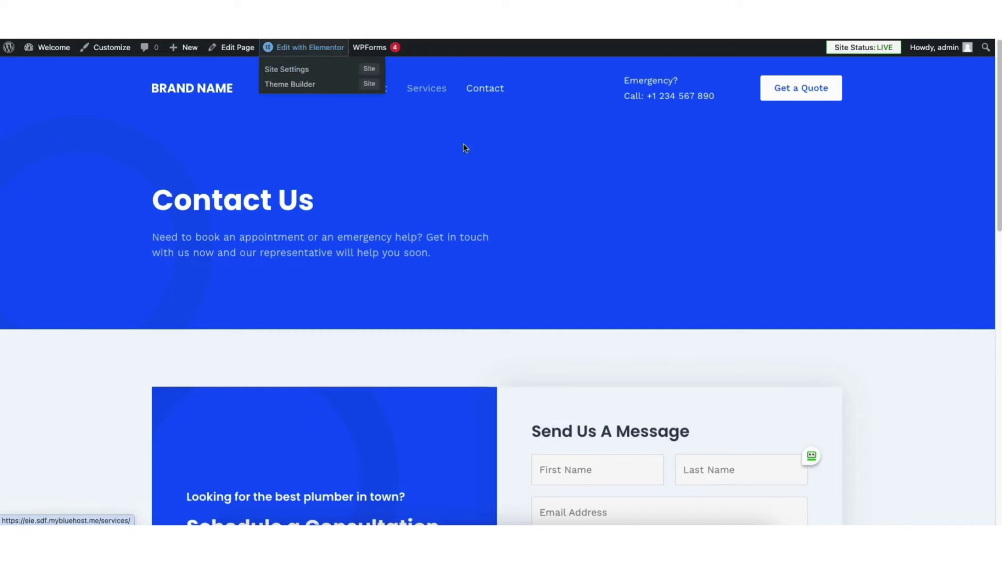
left_click_drag(999, 86, 972, 334)
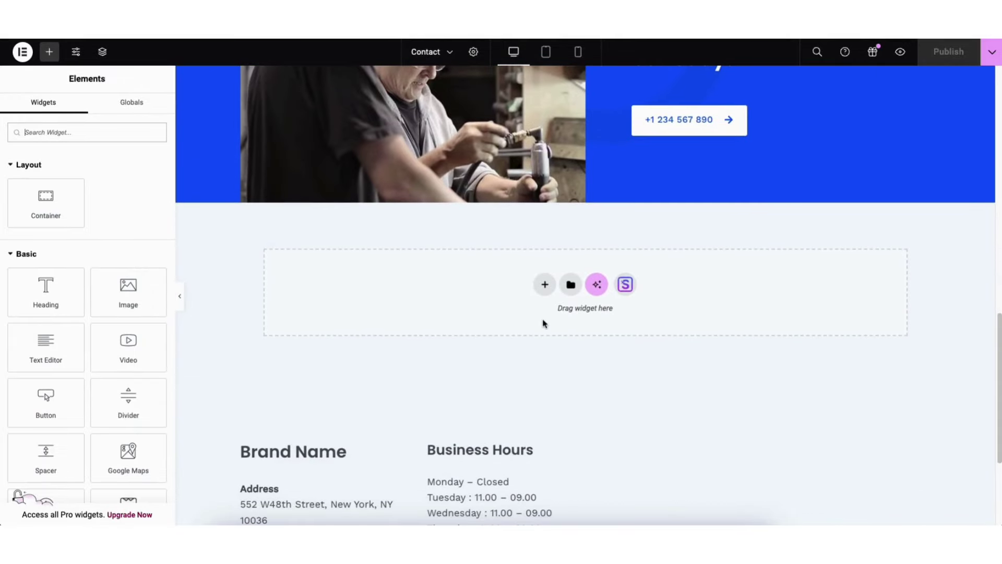
left_click(544, 286)
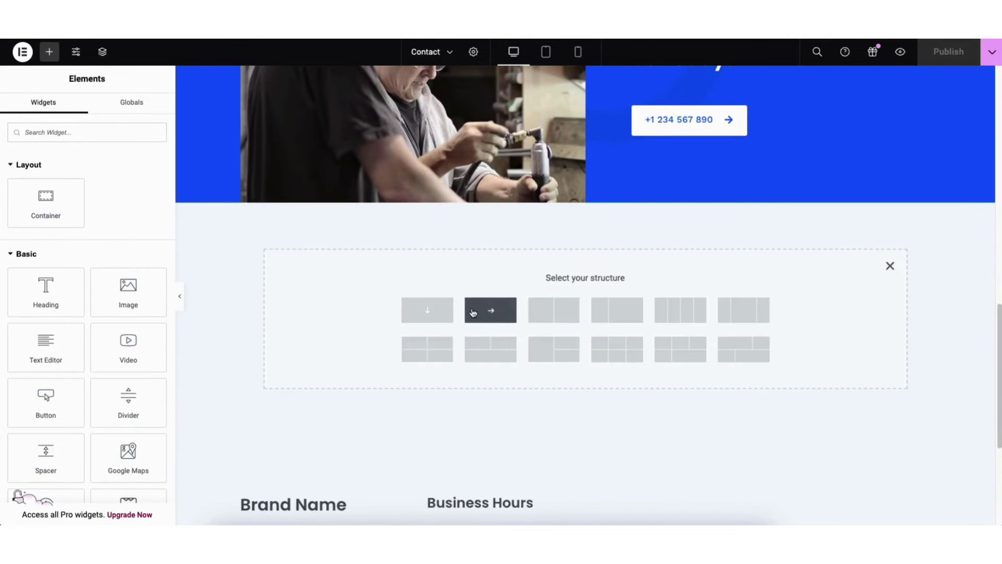
left_click(477, 315)
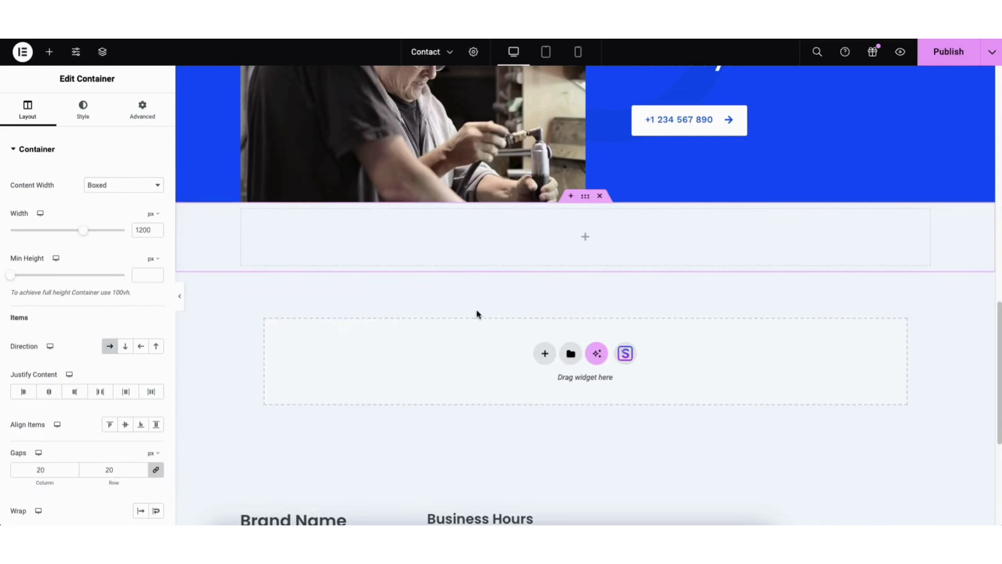
left_click(49, 52)
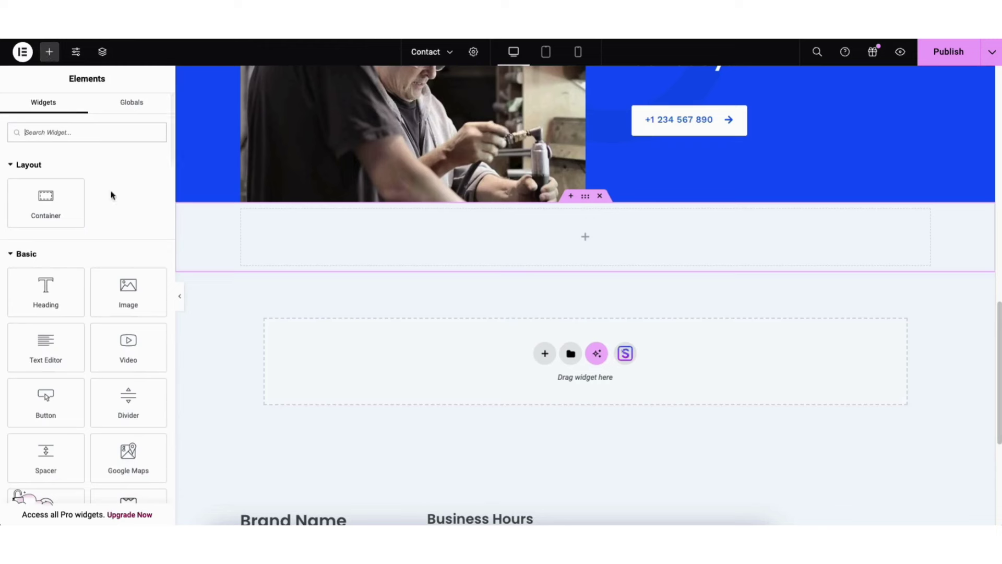
left_click_drag(116, 454, 521, 251)
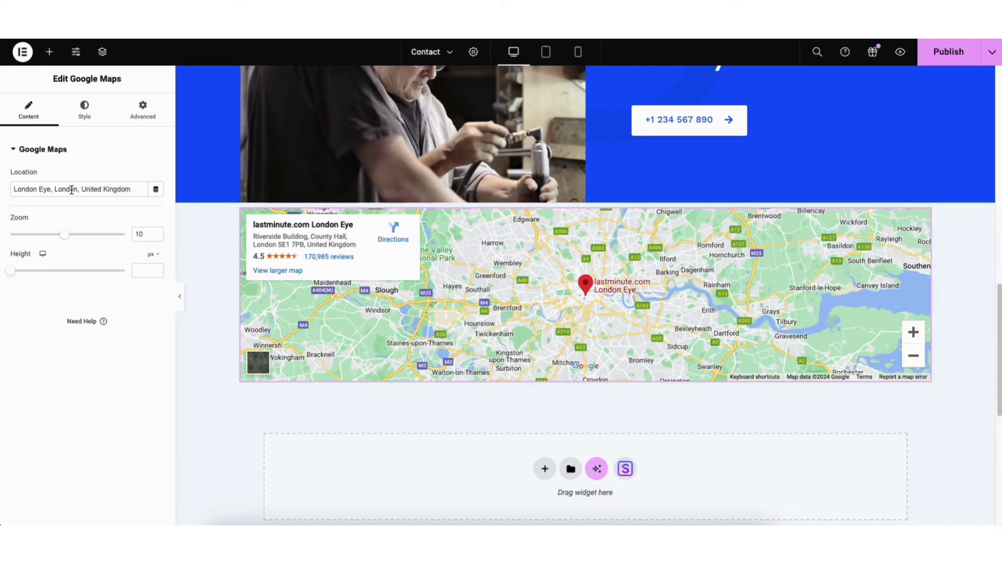
Set the map's zoom to 8 and height to 378 px, then save the Contact page as a draft
left_click_drag(36, 188, 76, 190)
left_click(74, 190)
left_click_drag(63, 233, 50, 233)
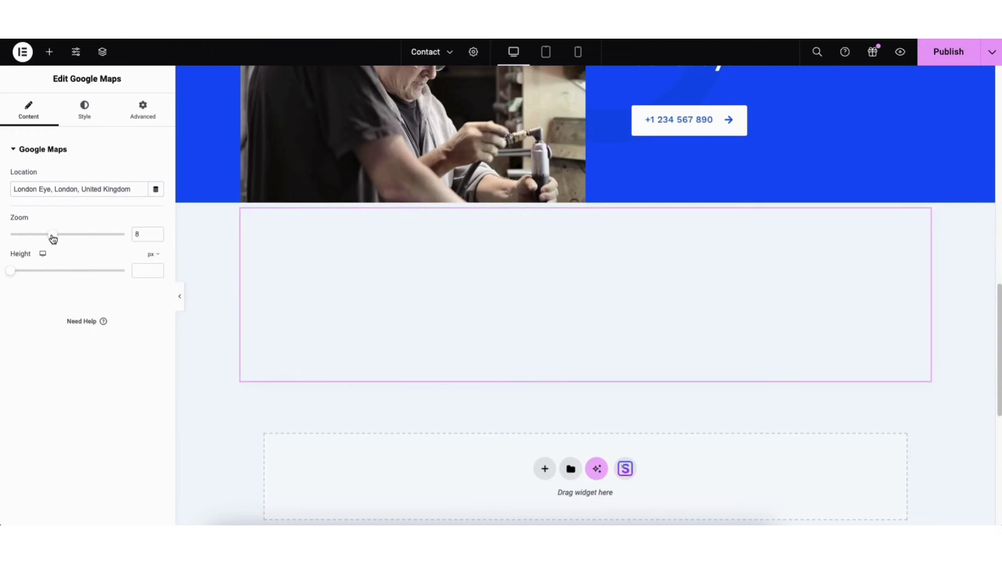
left_click_drag(11, 270, 36, 280)
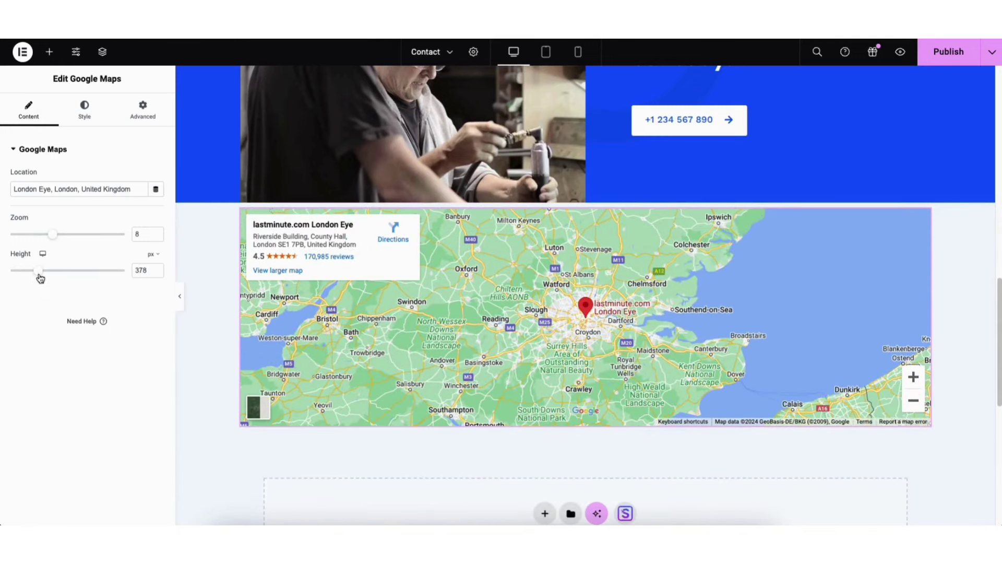
left_click(991, 52)
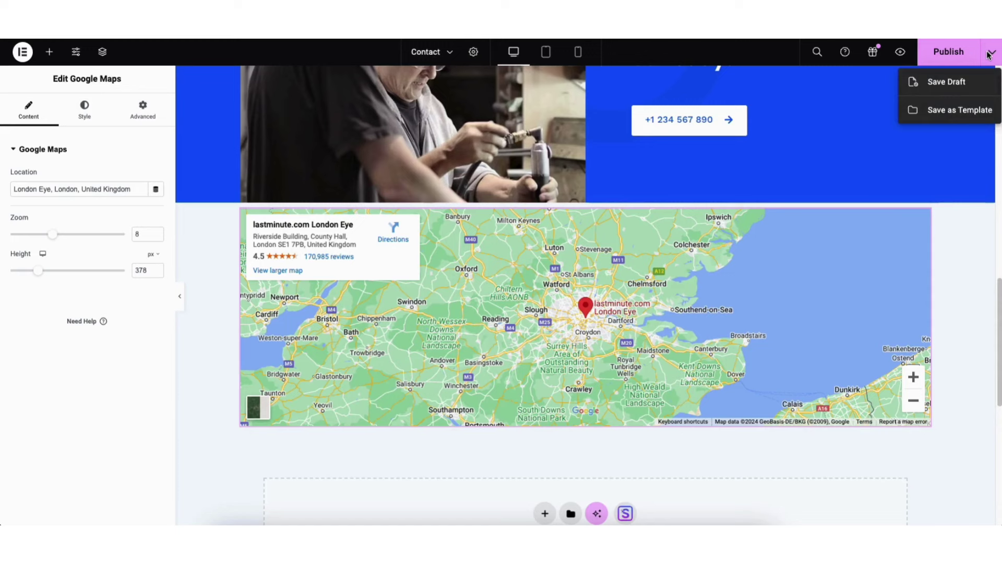
left_click(950, 85)
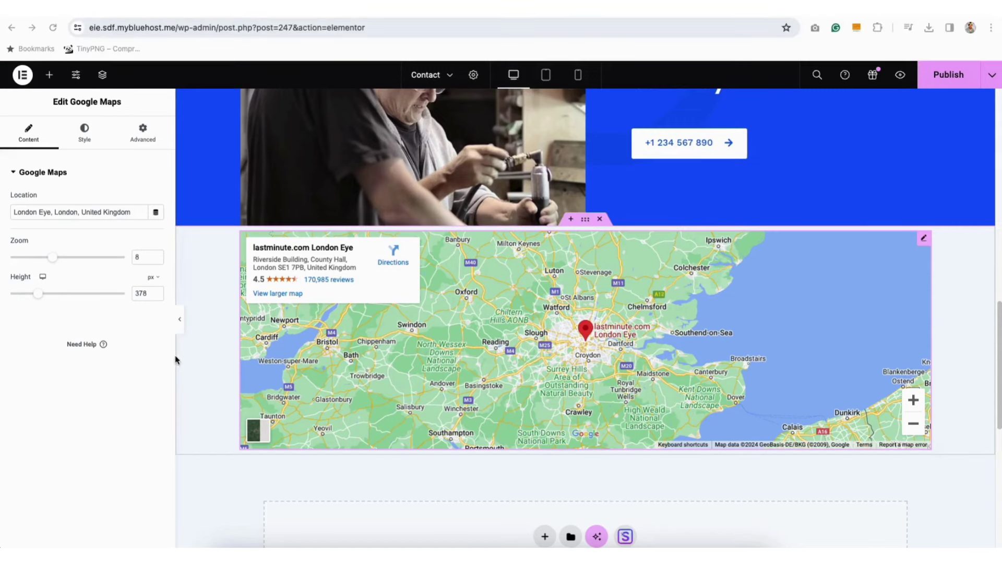
Reload the editor, edit the Google Maps widget, and follow its 'Create your key here' link
left_click(52, 28)
left_click(514, 204)
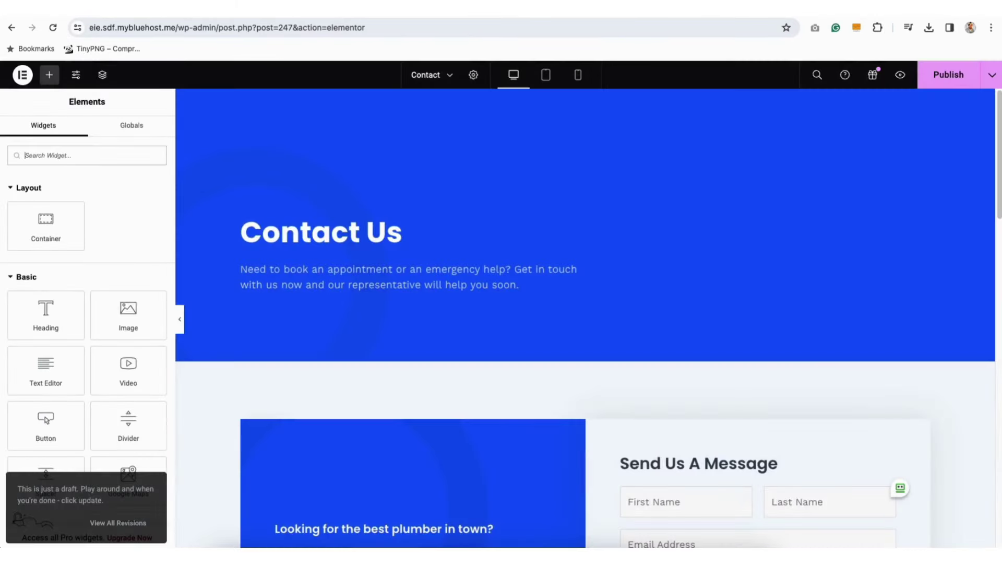
scroll(977, 223, "down", 20)
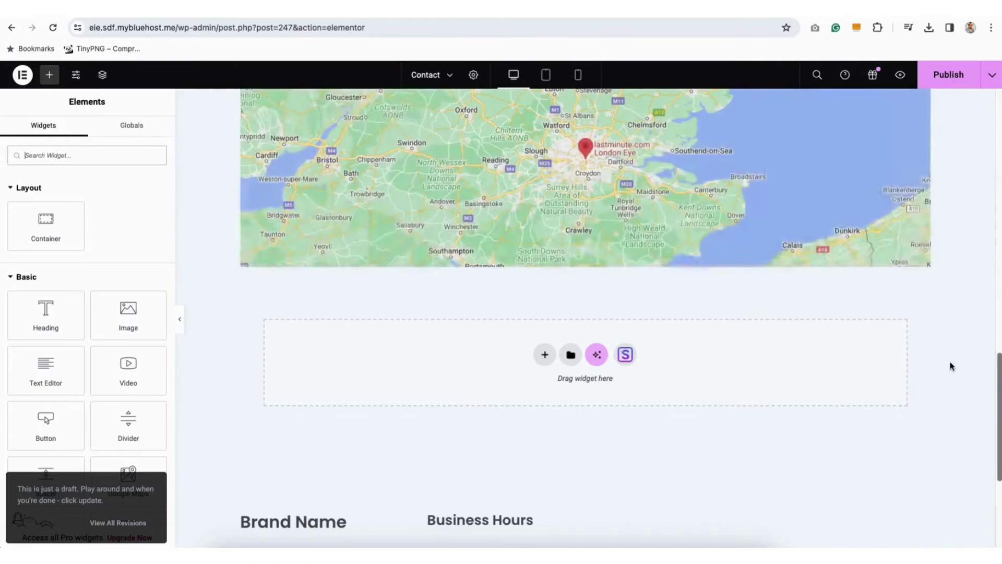
scroll(951, 365, "up", 3)
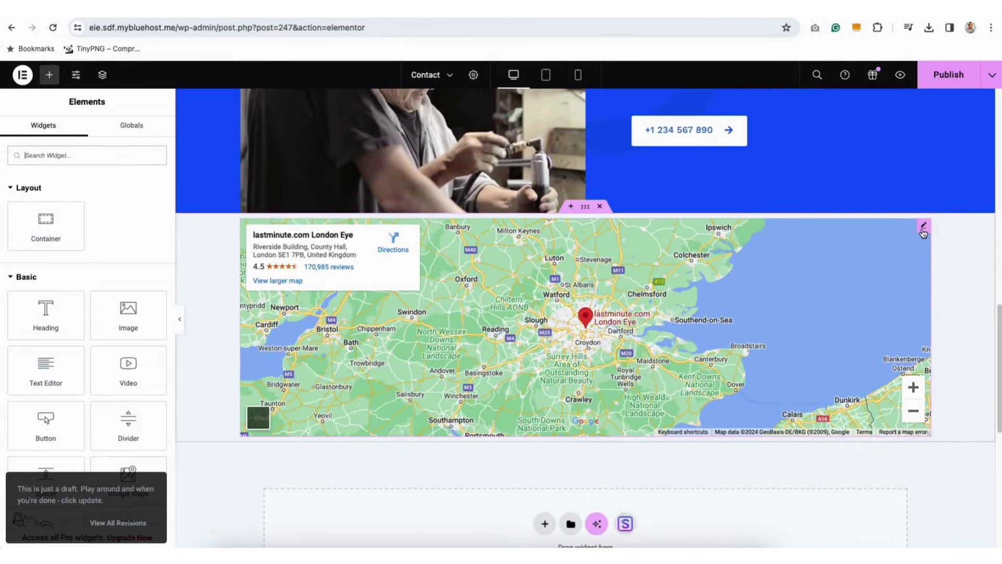
left_click(923, 228)
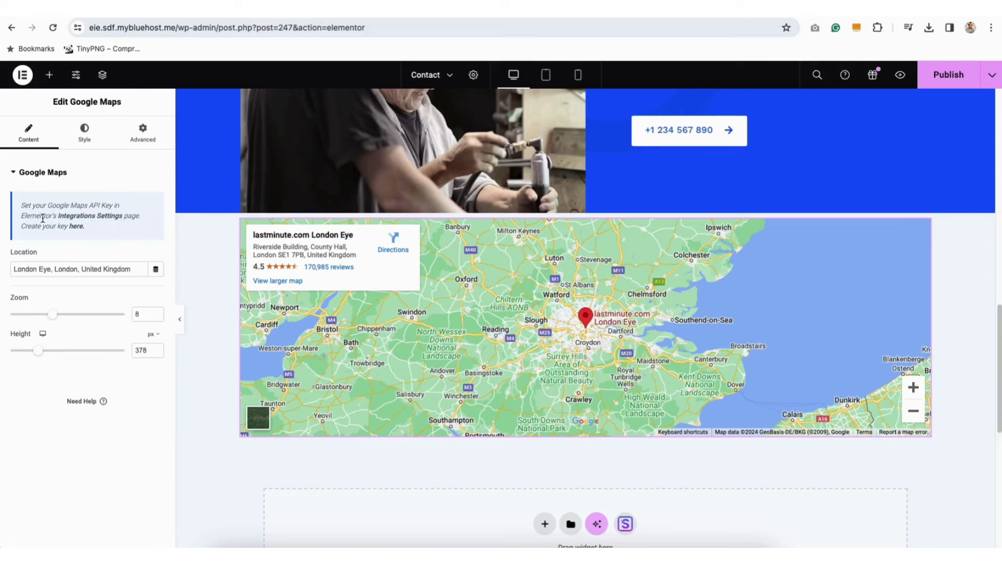
left_click(76, 226)
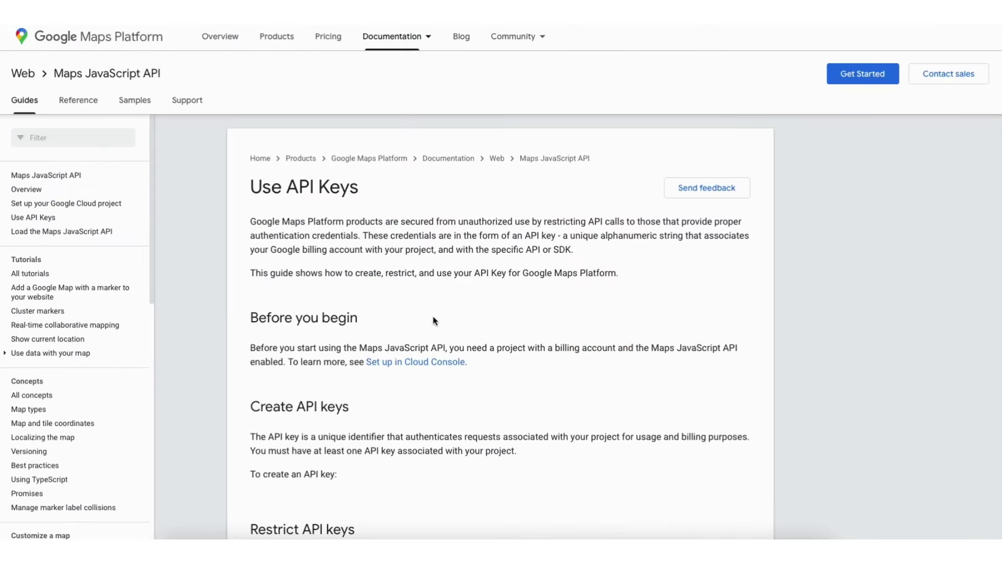
From the Credentials page, start a new Google Cloud project named 'Demo1'
scroll(433, 317, "down", 5)
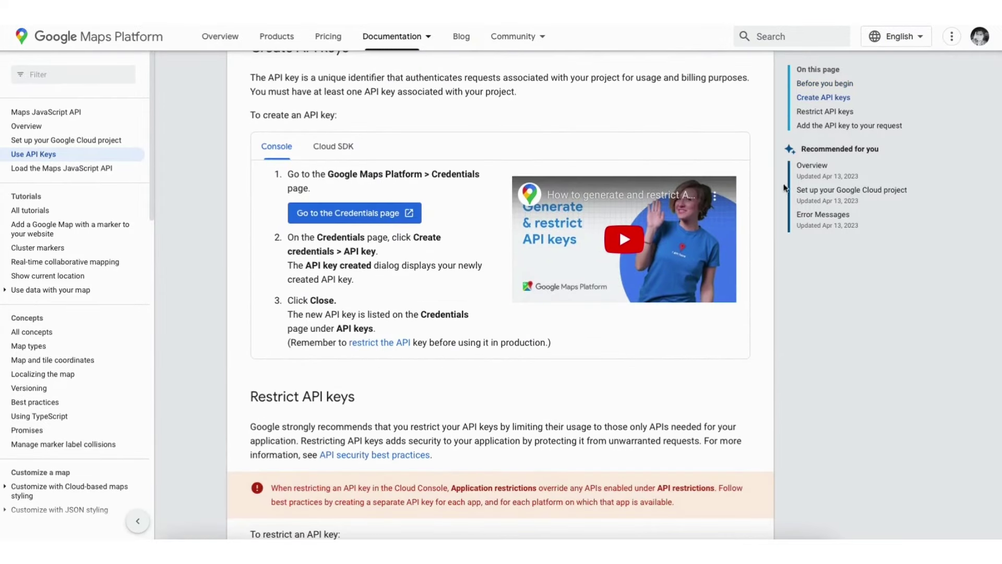
left_click(334, 214)
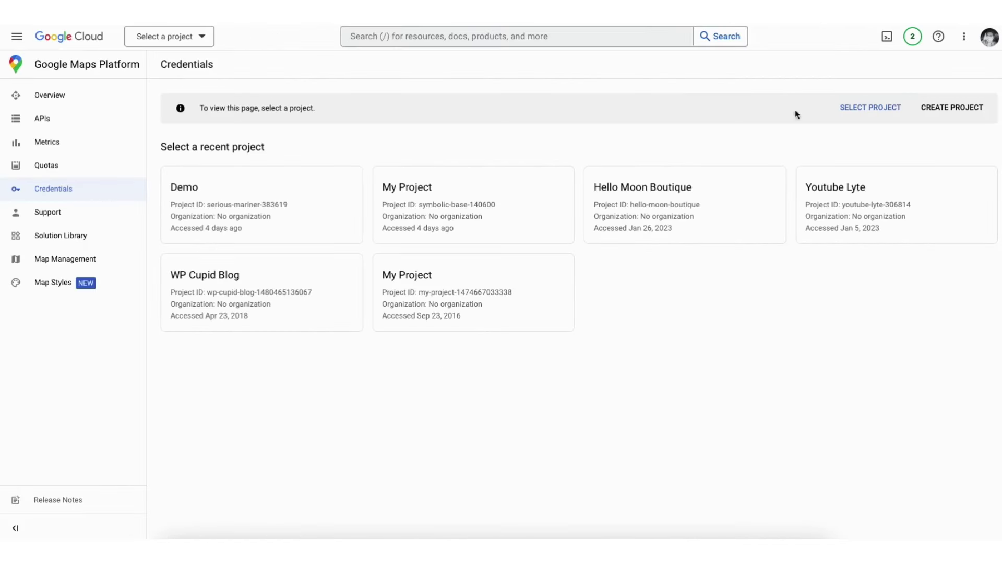
left_click(952, 107)
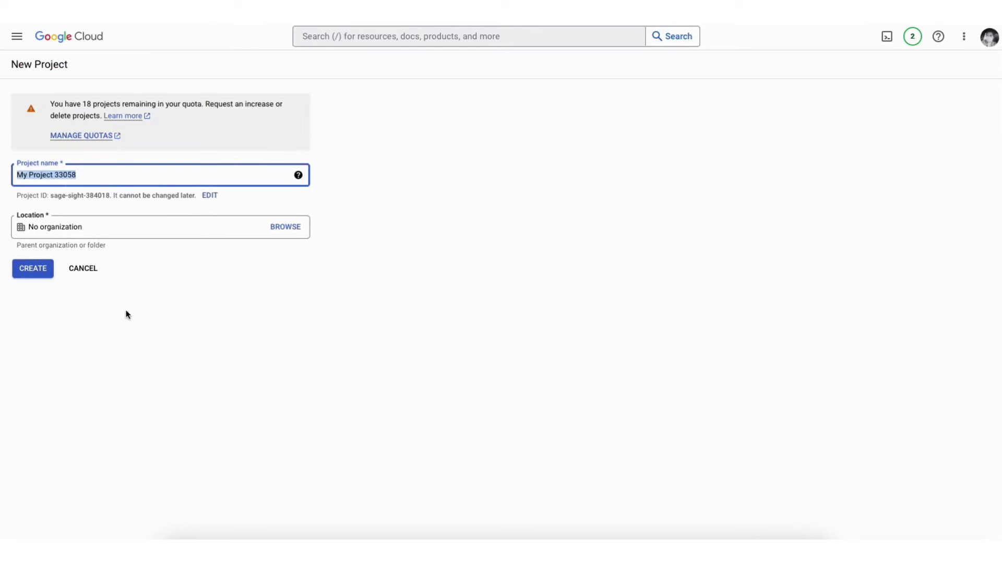
type("Demo1")
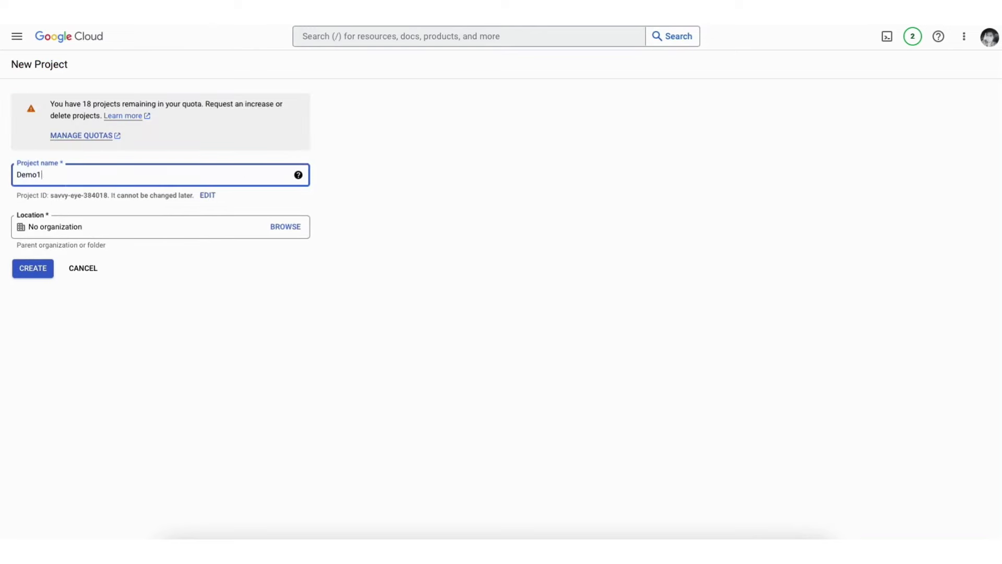
left_click(120, 229)
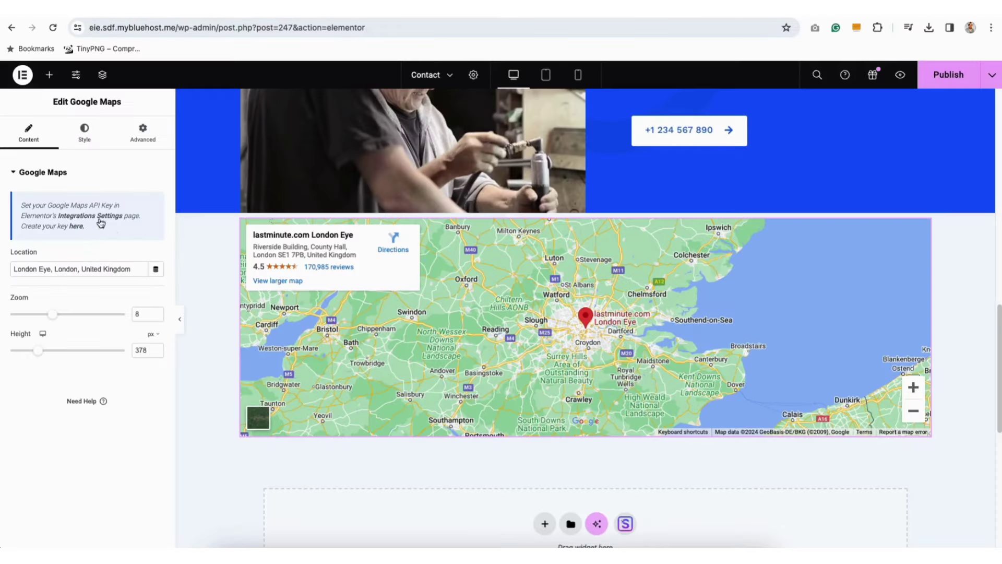
Open Elementor's Integrations settings from the Google Maps panel's API key link
left_click(96, 220)
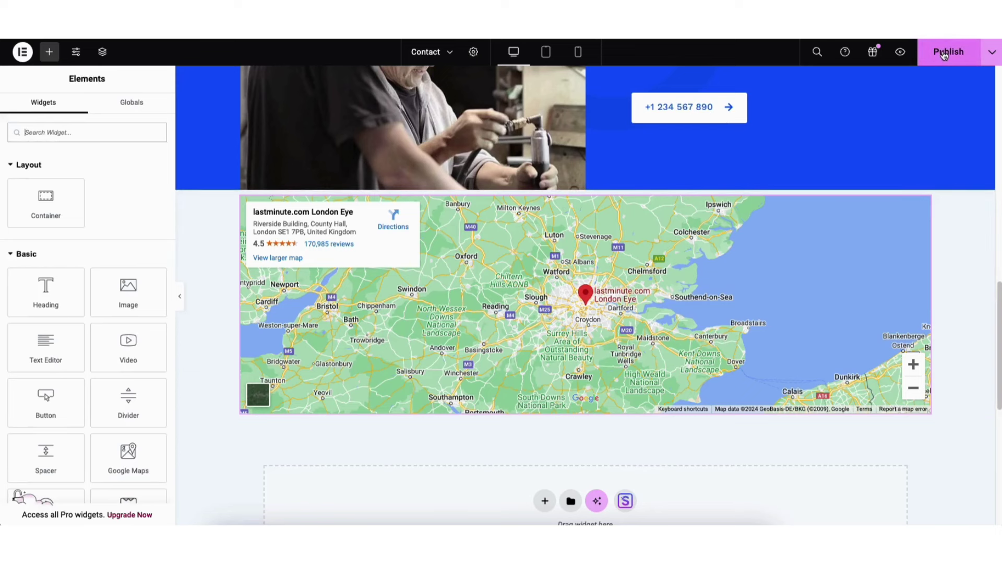
left_click(992, 52)
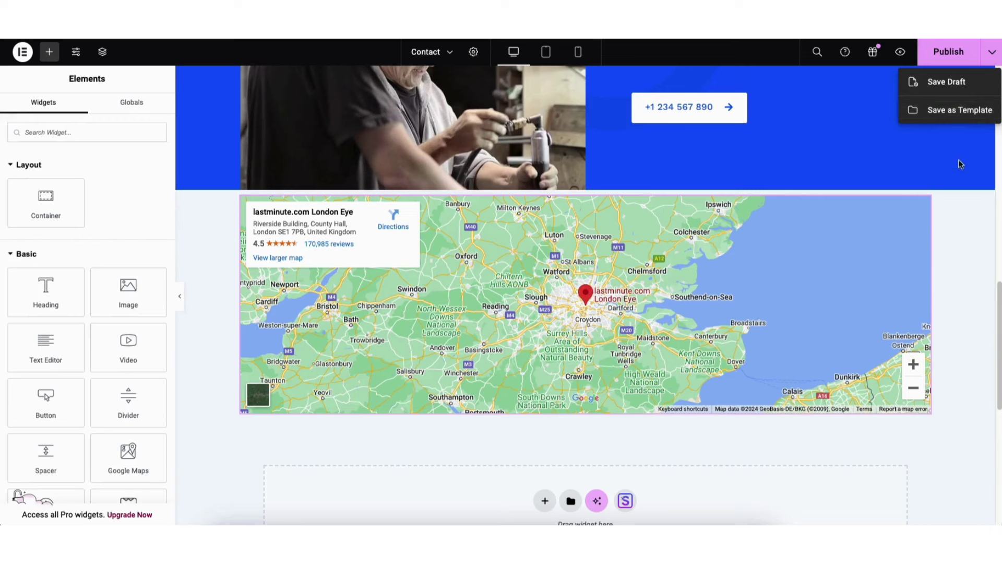
left_click(961, 198)
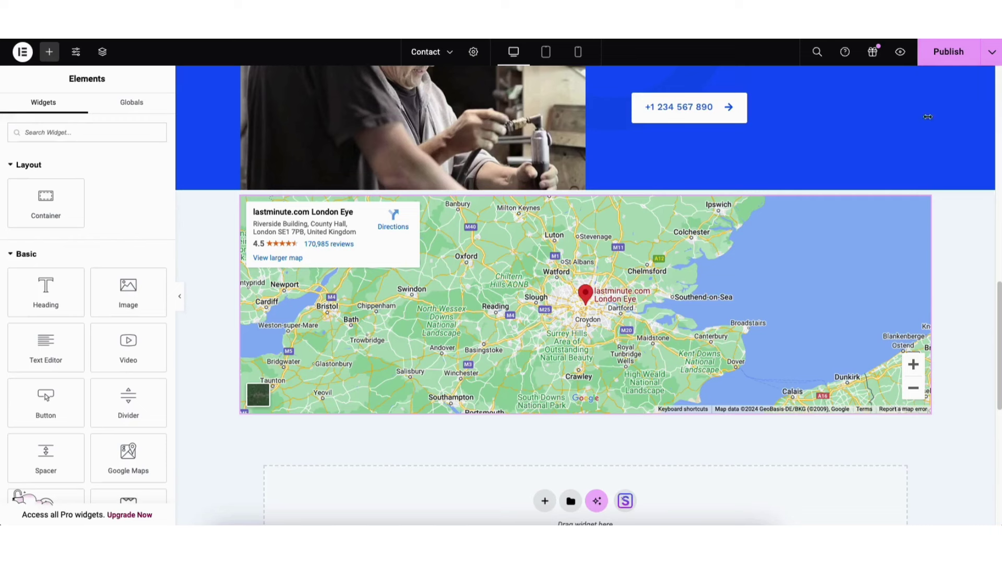
left_click(900, 54)
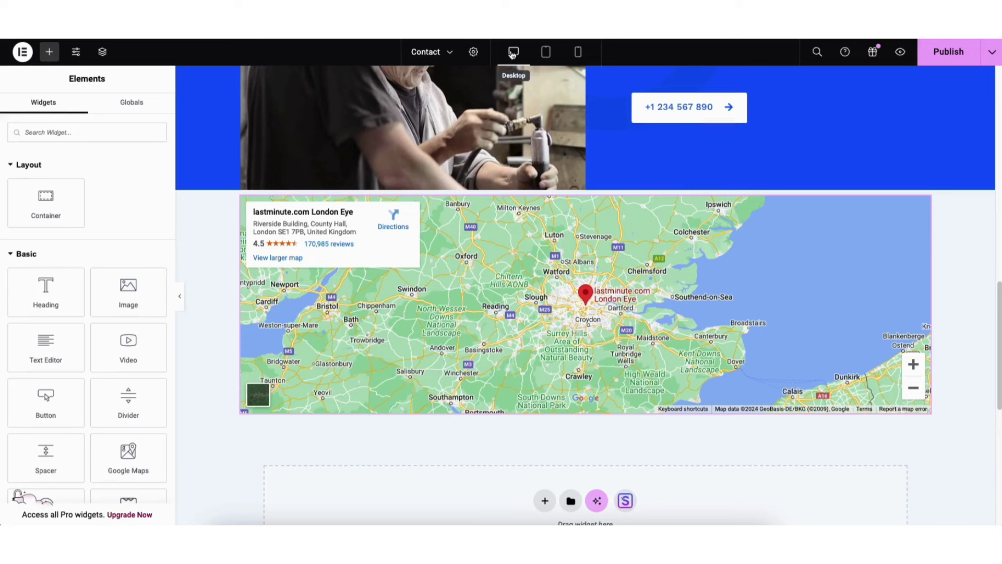
left_click(545, 52)
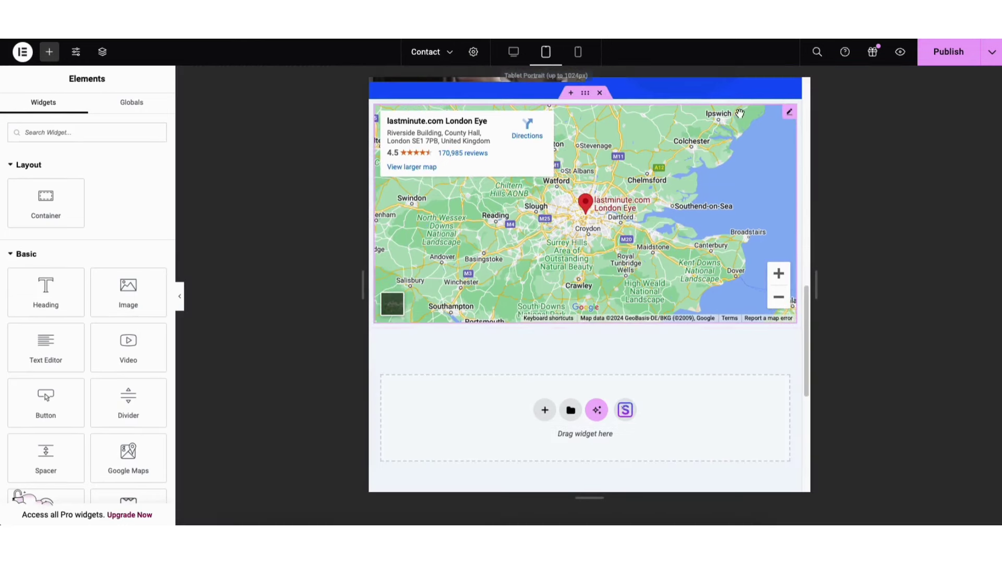
Check the Contact page at mobile width, return to desktop, and briefly open Site Settings
left_click_drag(807, 292, 571, 66)
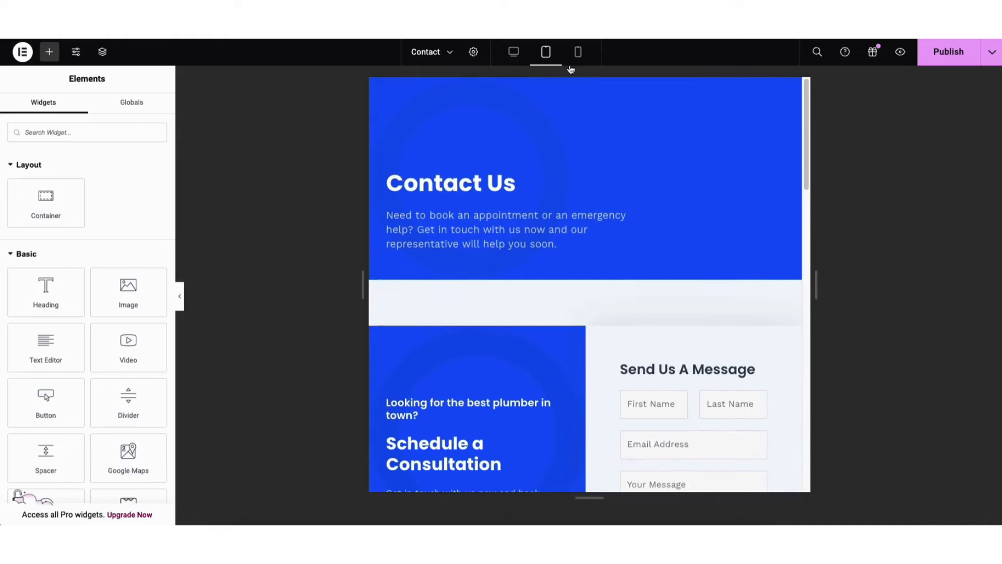
left_click(578, 52)
left_click_drag(689, 142, 694, 269)
left_click(514, 52)
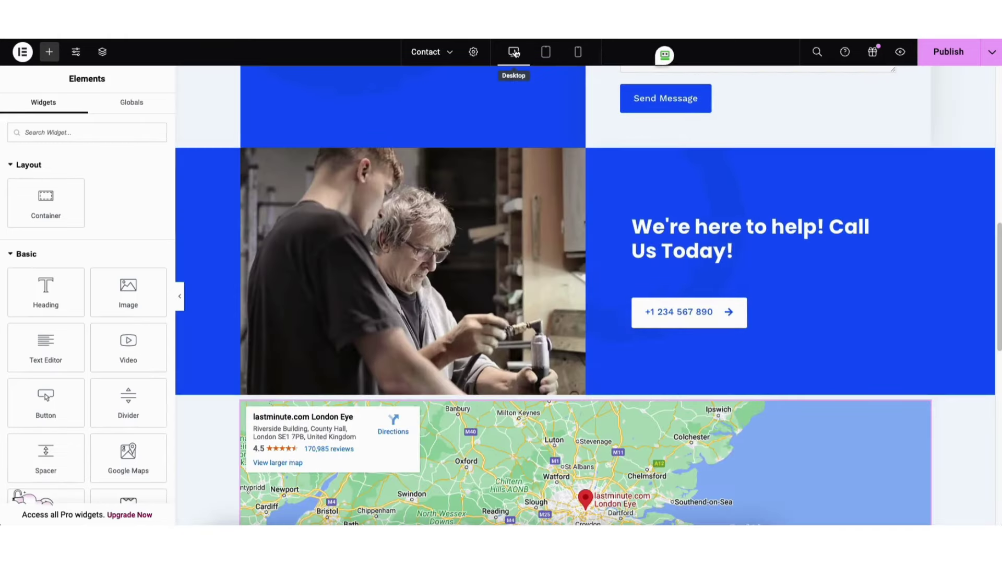
left_click(77, 53)
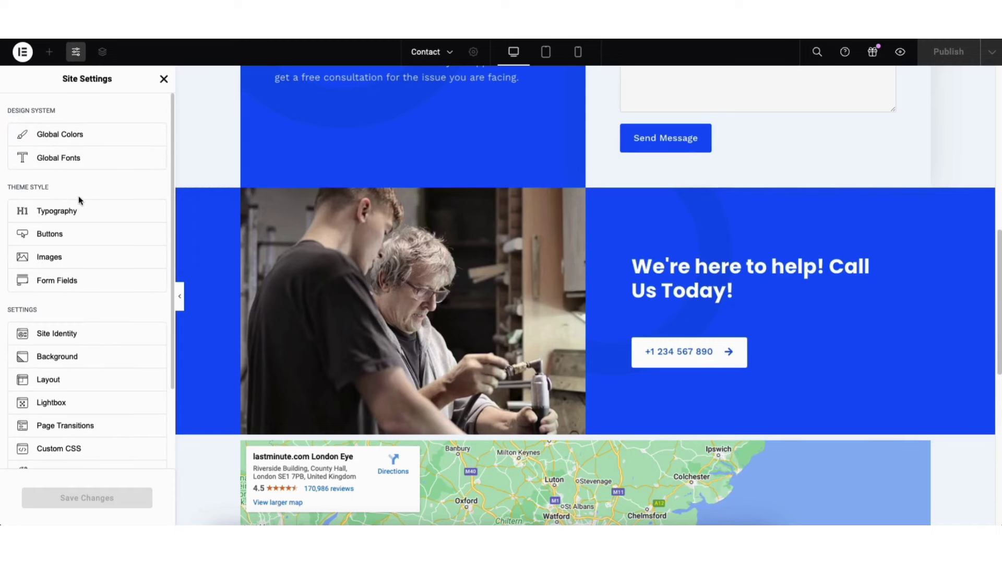
left_click(163, 79)
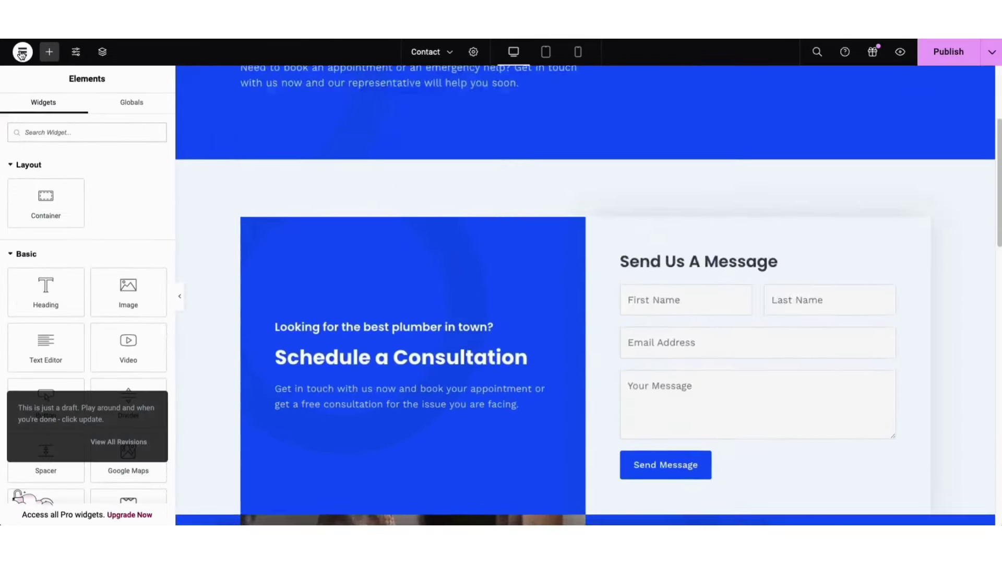
Review the Contact page's saved revisions, then exit Elementor to the WordPress editor
left_click(22, 52)
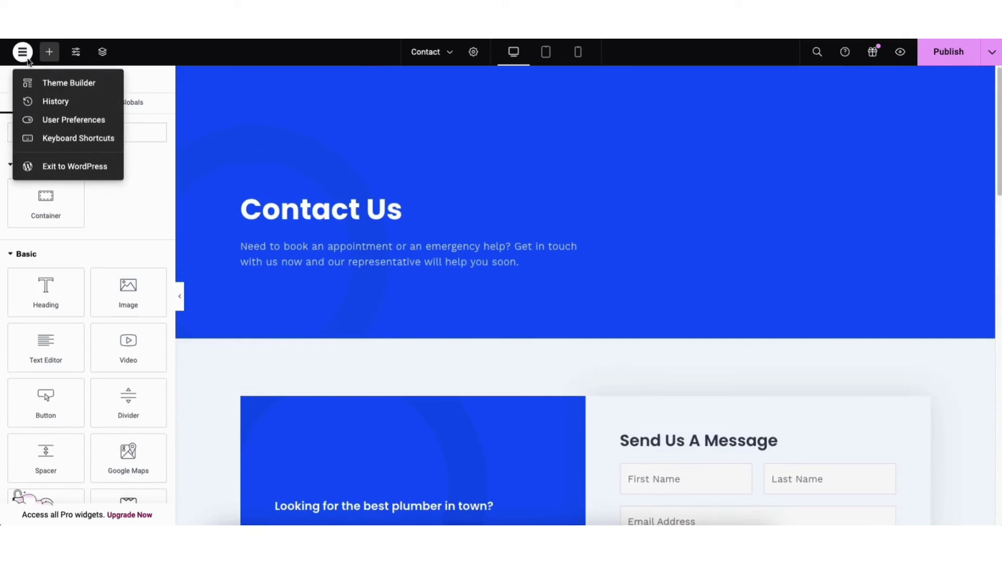
left_click(56, 102)
left_click(121, 106)
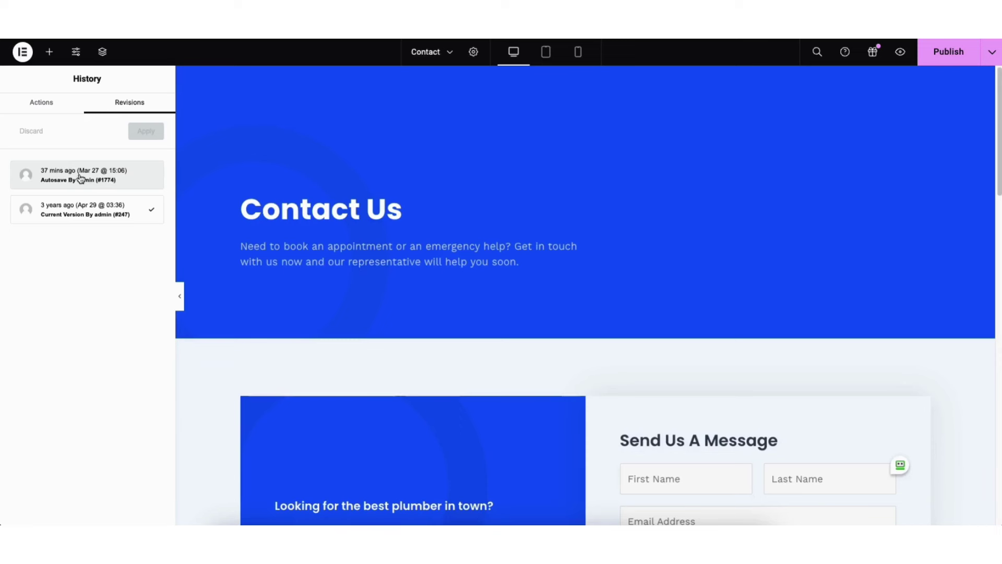
left_click(22, 52)
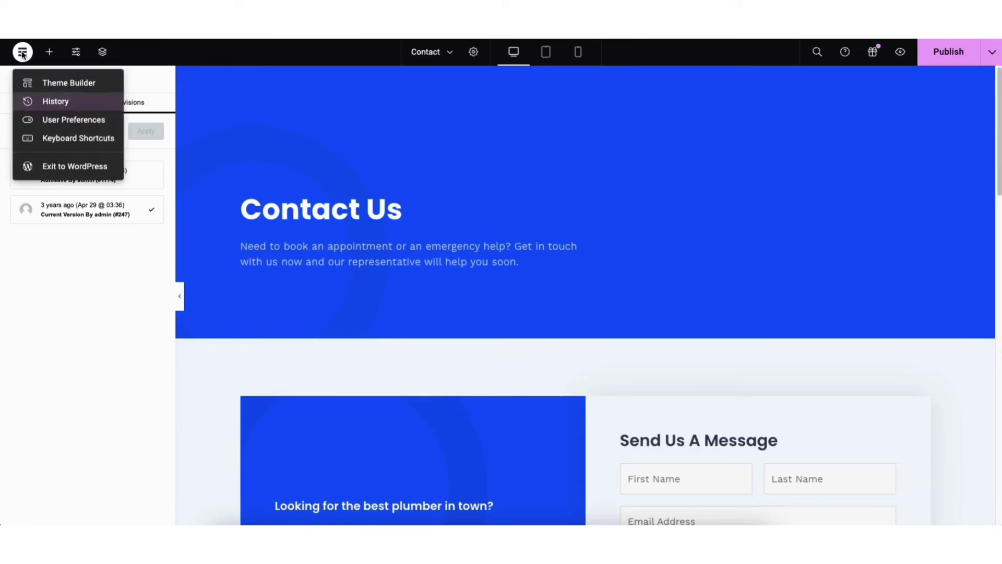
left_click(66, 169)
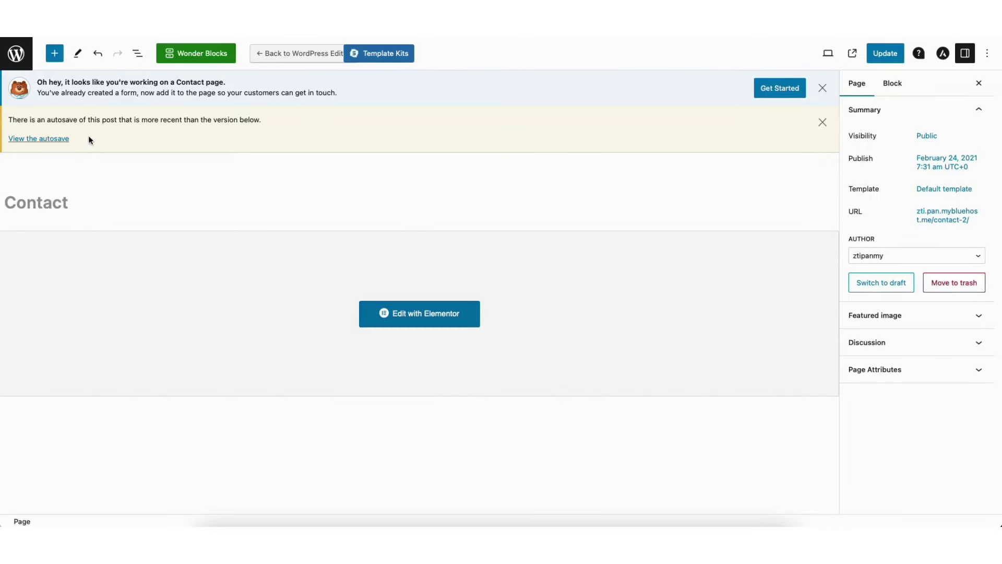
Browse All Pages, the Media Library and All Posts, ending on the Comments screen
left_click(20, 57)
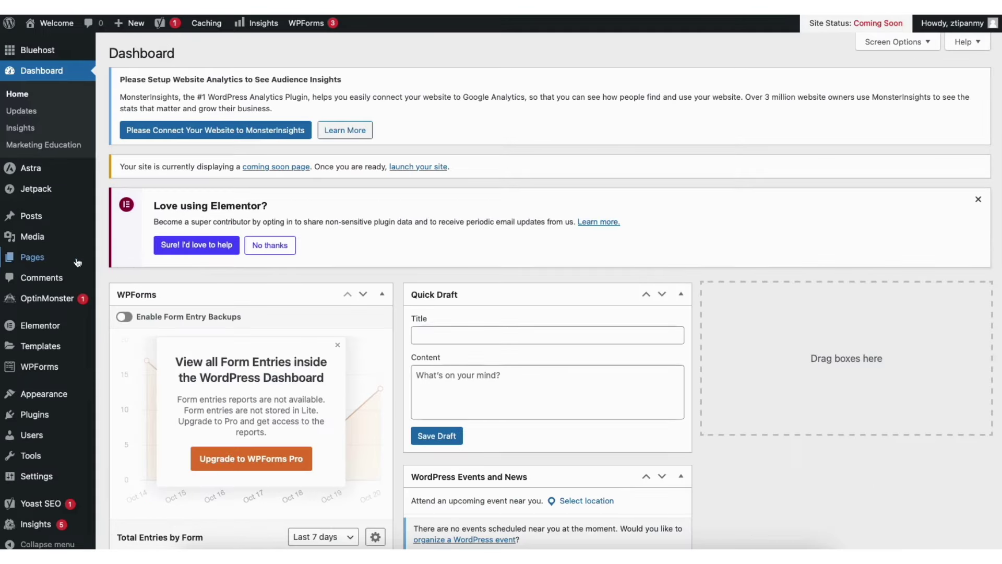
mouse_move(43, 261)
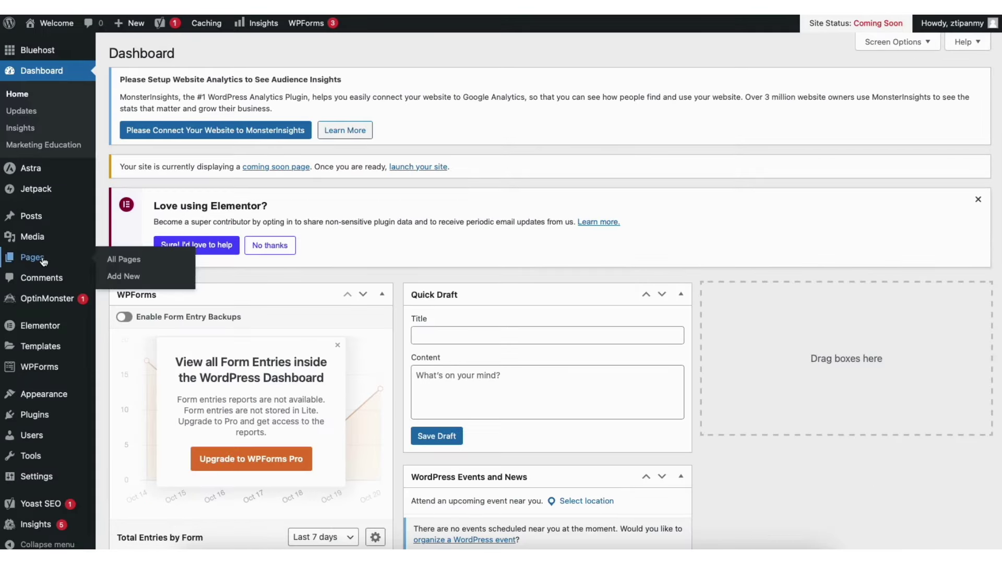
left_click(132, 259)
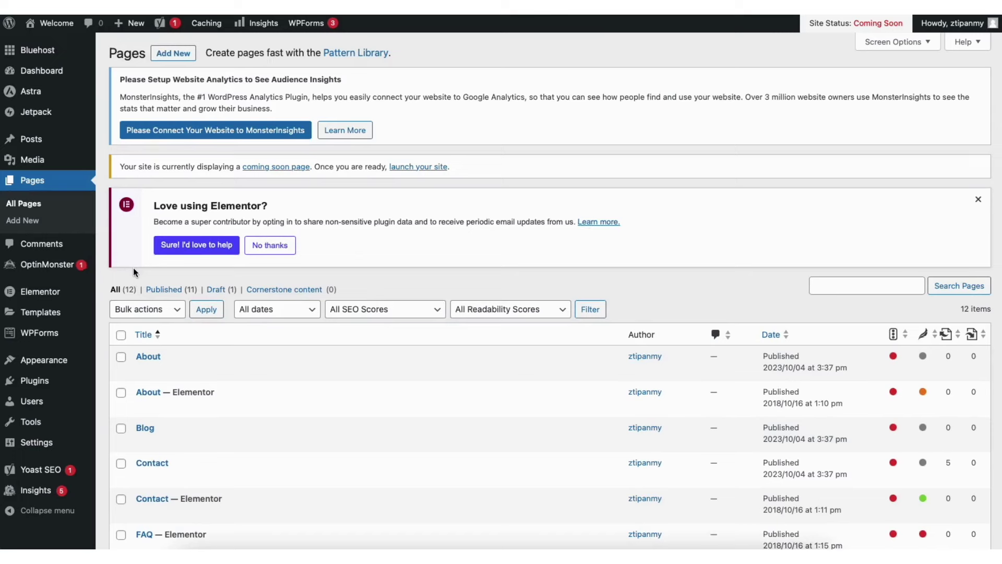
mouse_move(29, 164)
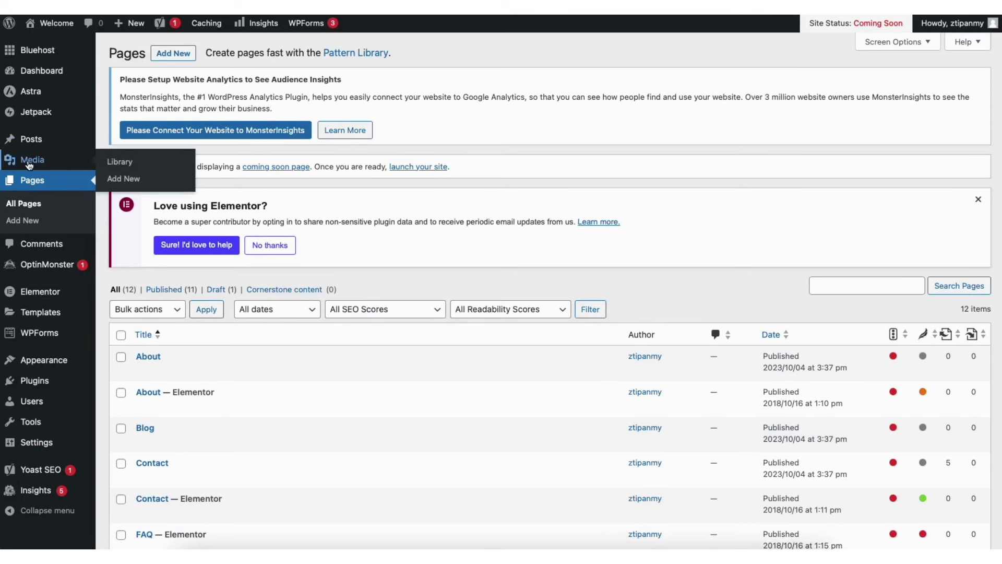
left_click(127, 161)
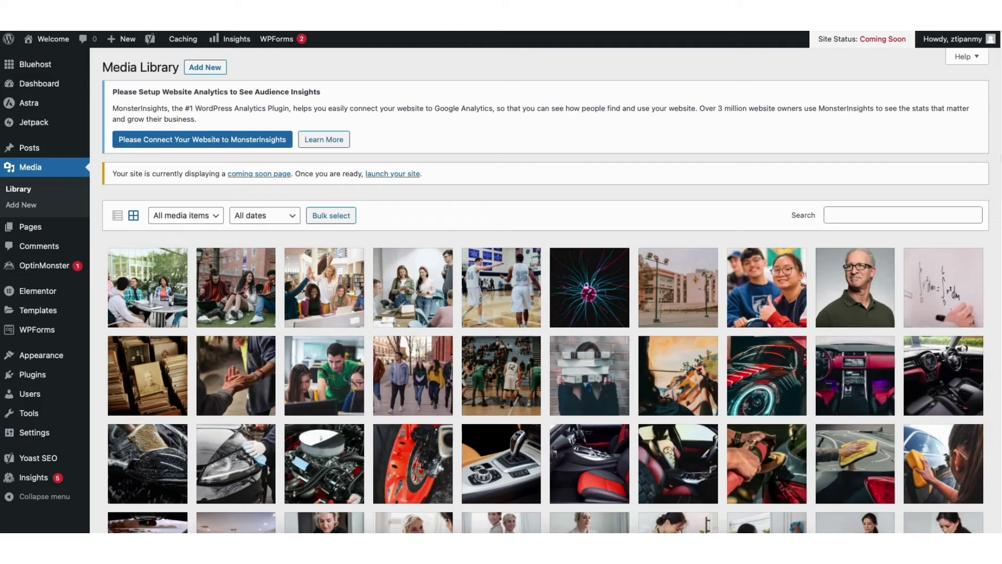
scroll(963, 207, "down", 5)
scroll(545, 290, "up", 5)
mouse_move(47, 154)
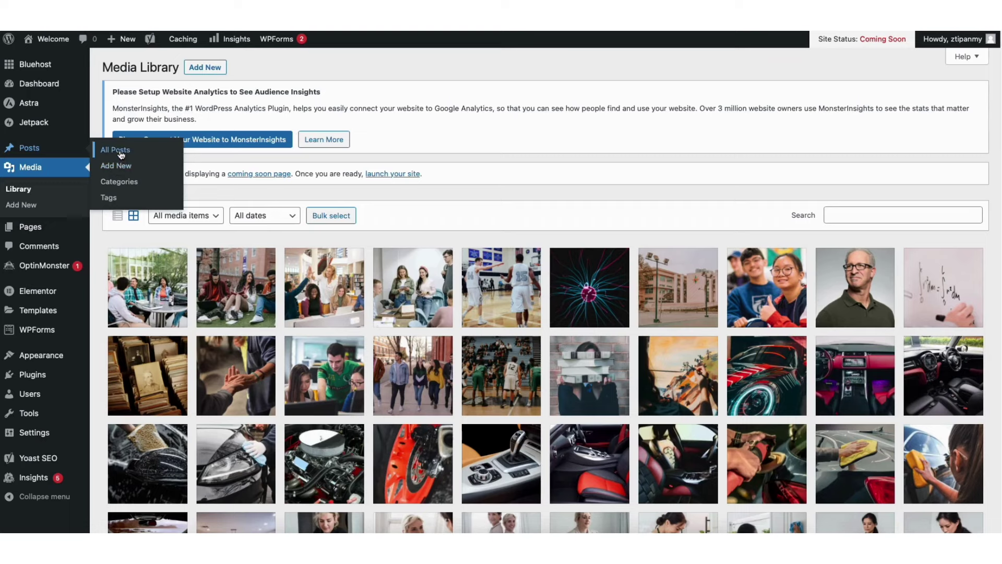
left_click(120, 152)
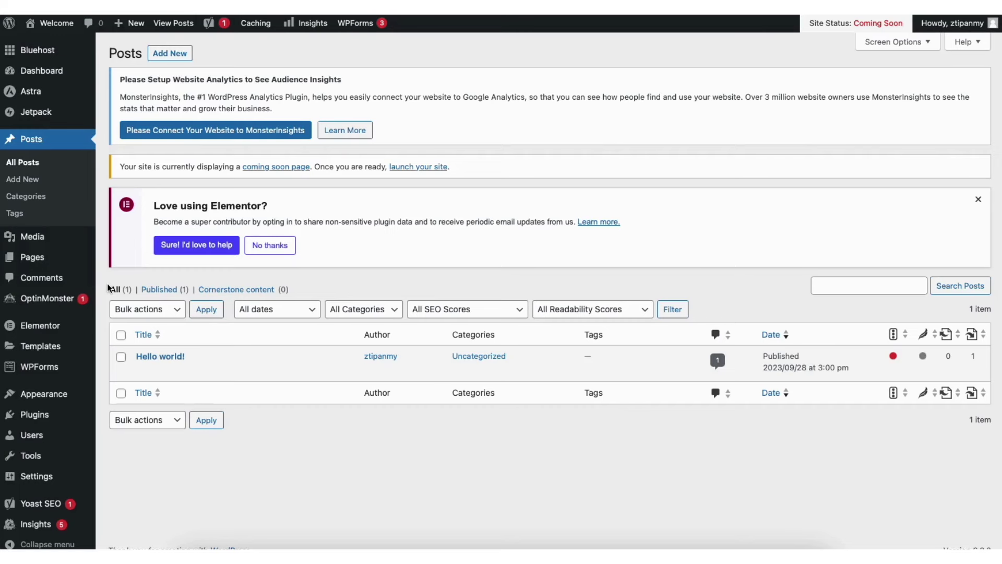
left_click(49, 275)
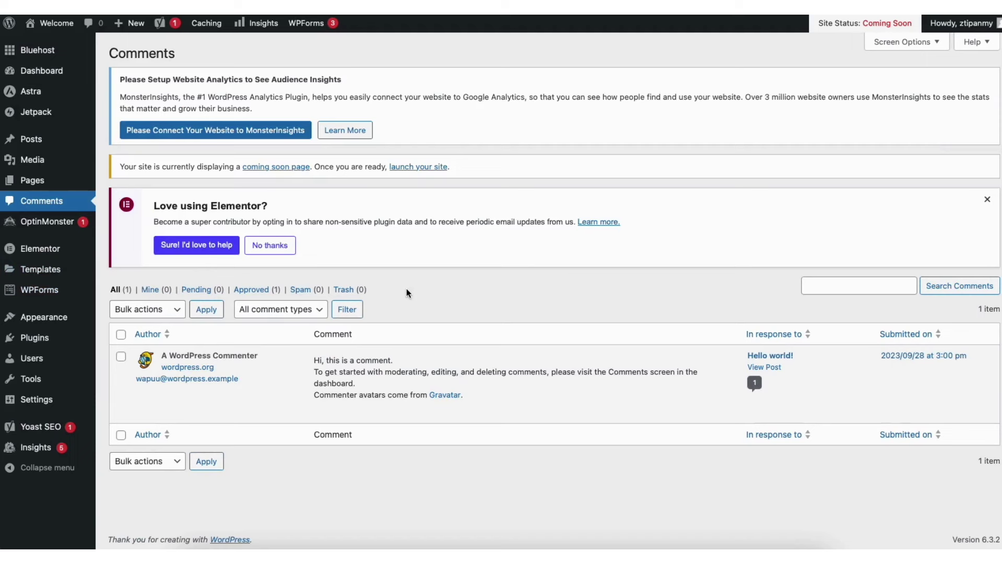
Look over Plugins > Add New, then open Appearance > Menus showing the Primary Menu
mouse_move(371, 415)
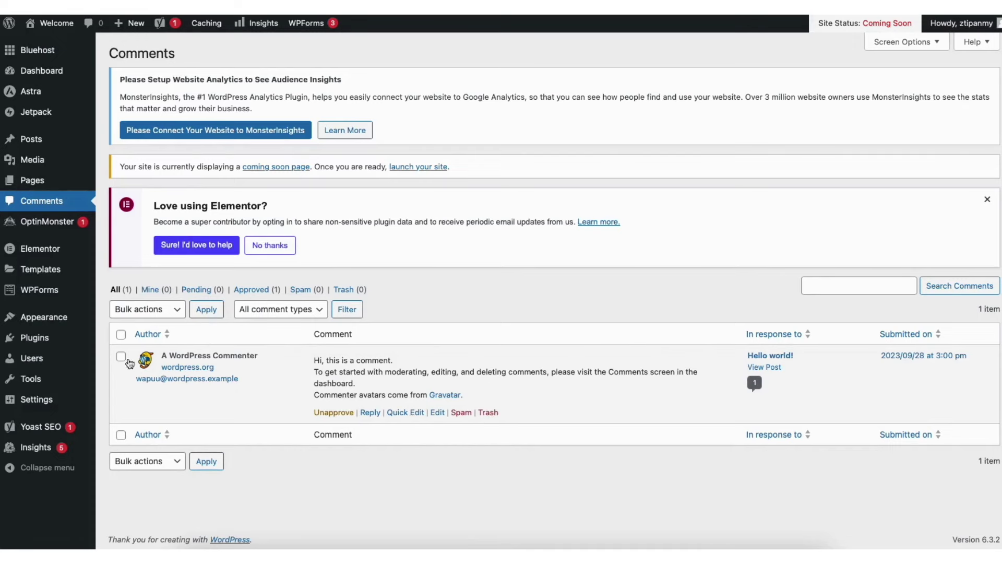
mouse_move(36, 342)
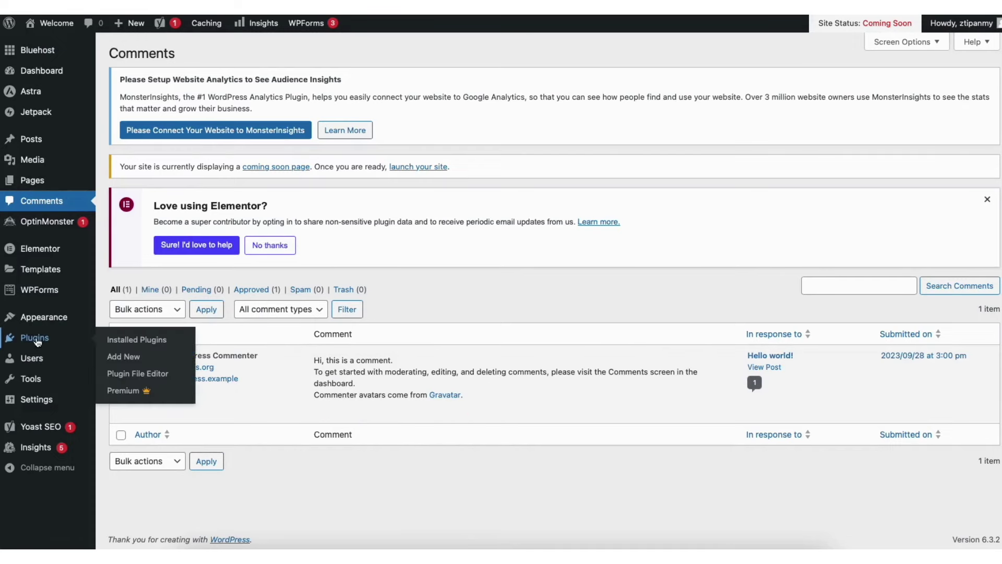
left_click(130, 359)
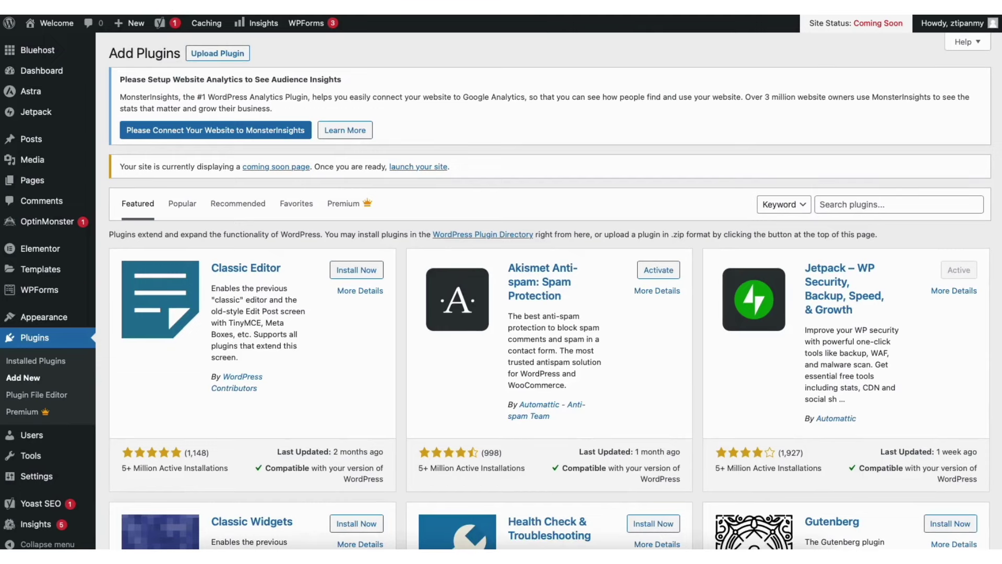
scroll(998, 151, "down", 3)
scroll(548, 290, "down", 3)
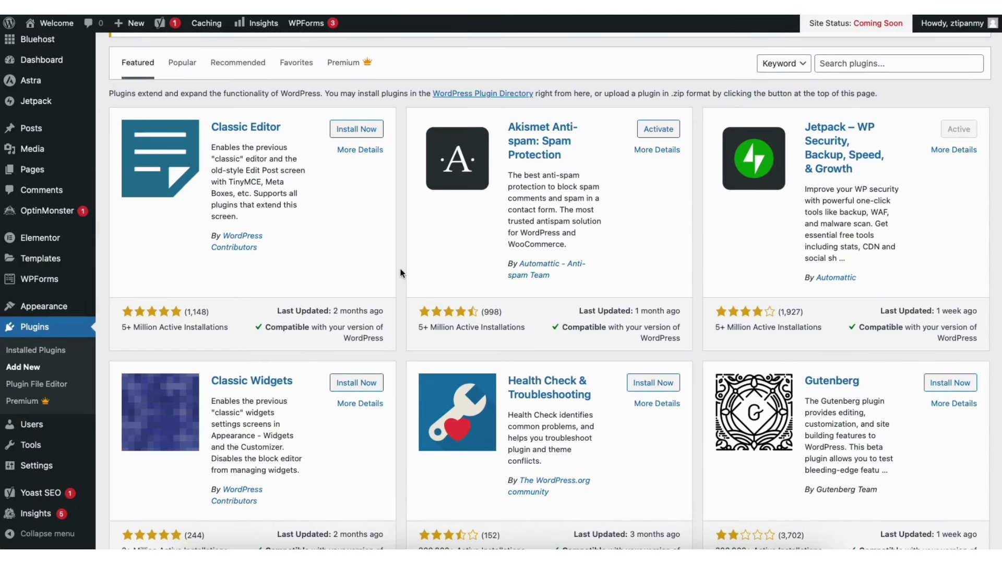
mouse_move(58, 308)
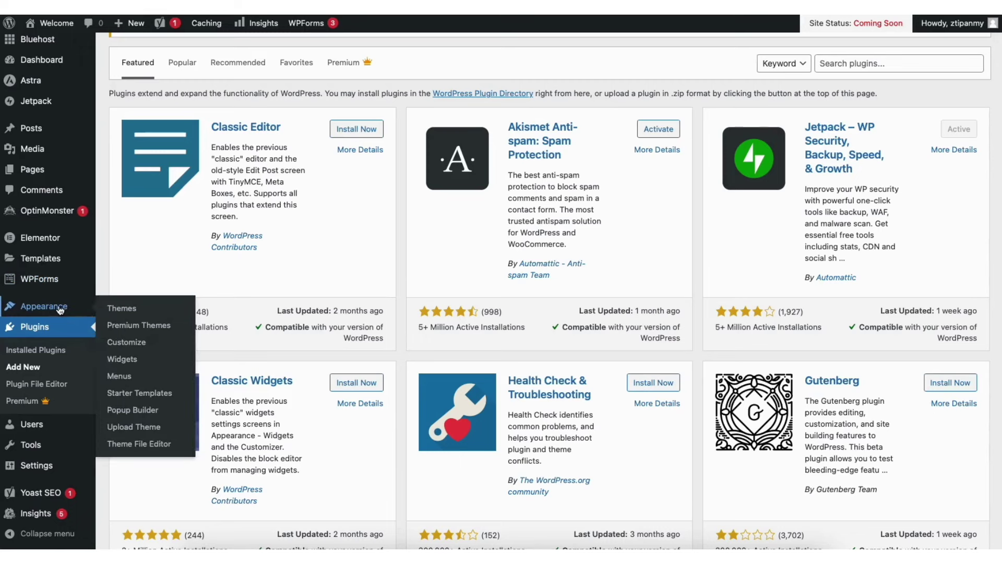
left_click(120, 376)
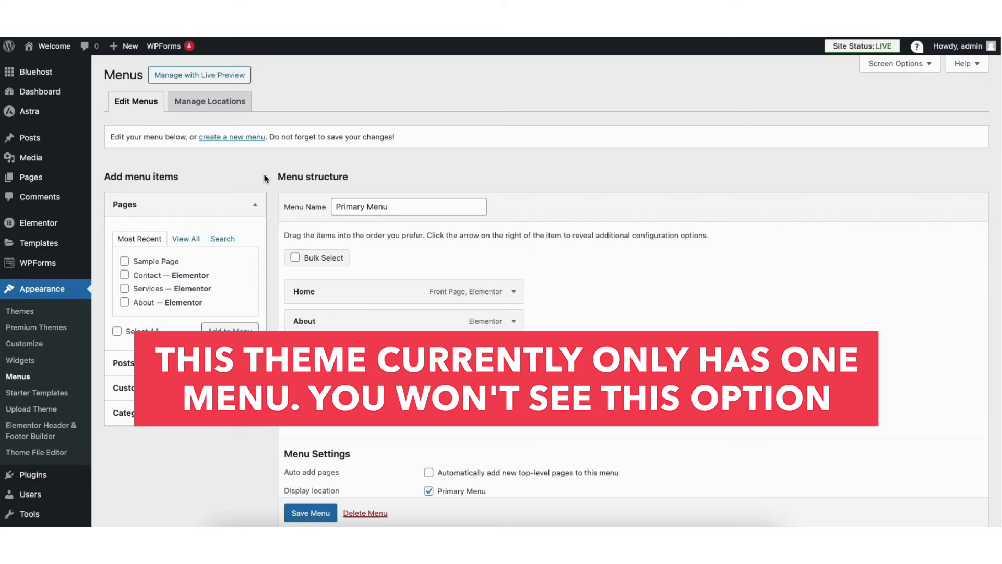
Add Sample Page to the Primary Menu below Home, then remove it again
left_click(124, 261)
left_click(219, 331)
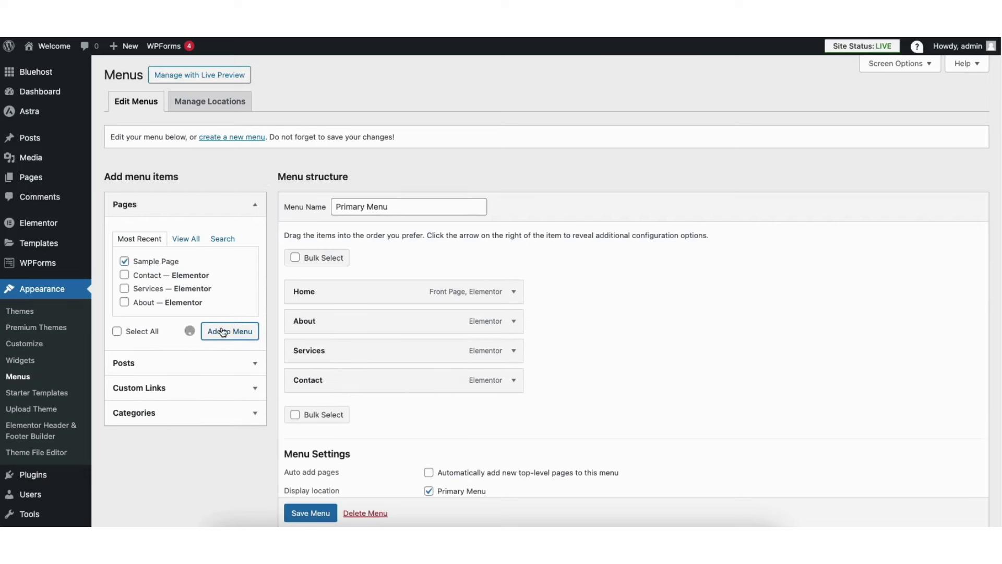
left_click_drag(316, 415, 314, 324)
left_click(512, 321)
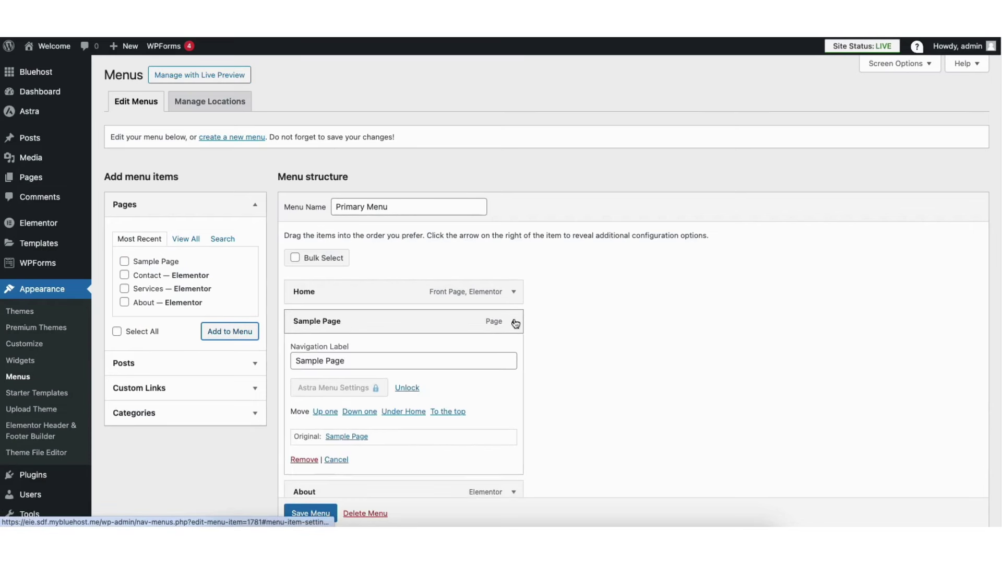
left_click_drag(296, 360, 345, 362)
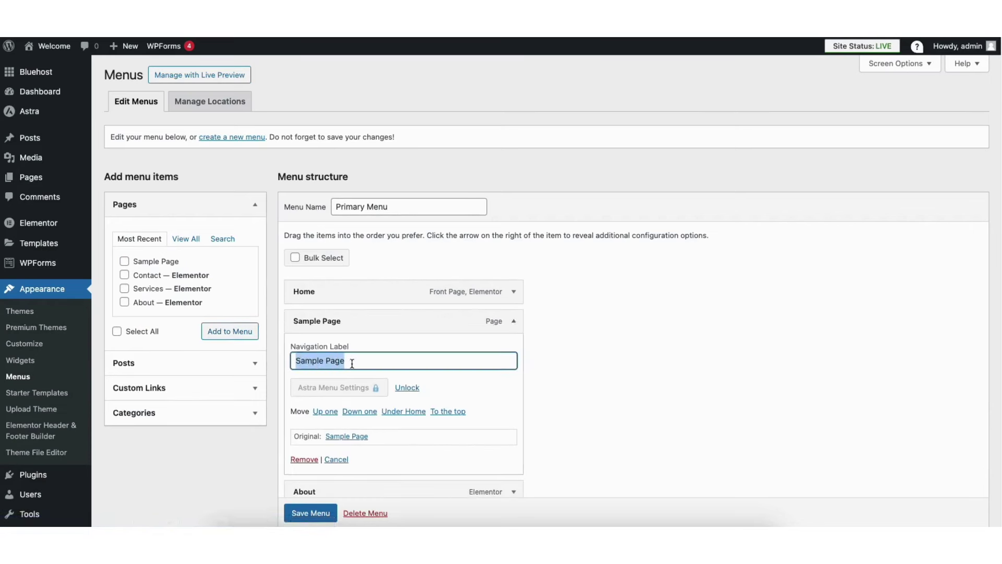
left_click(344, 362)
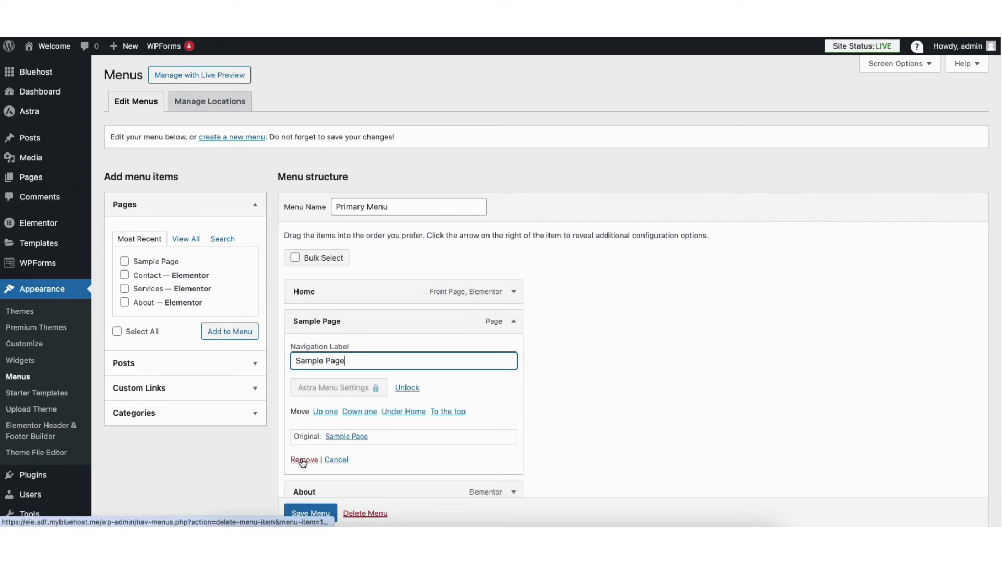
left_click(304, 459)
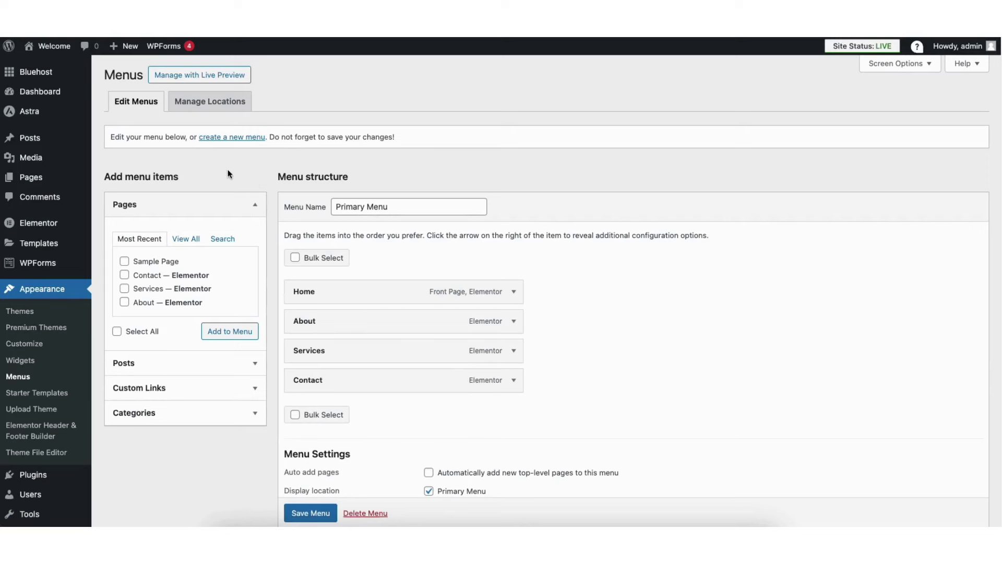
Add two Sample Page entries as sub items under Services and save the menu
left_click(124, 261)
left_click(222, 333)
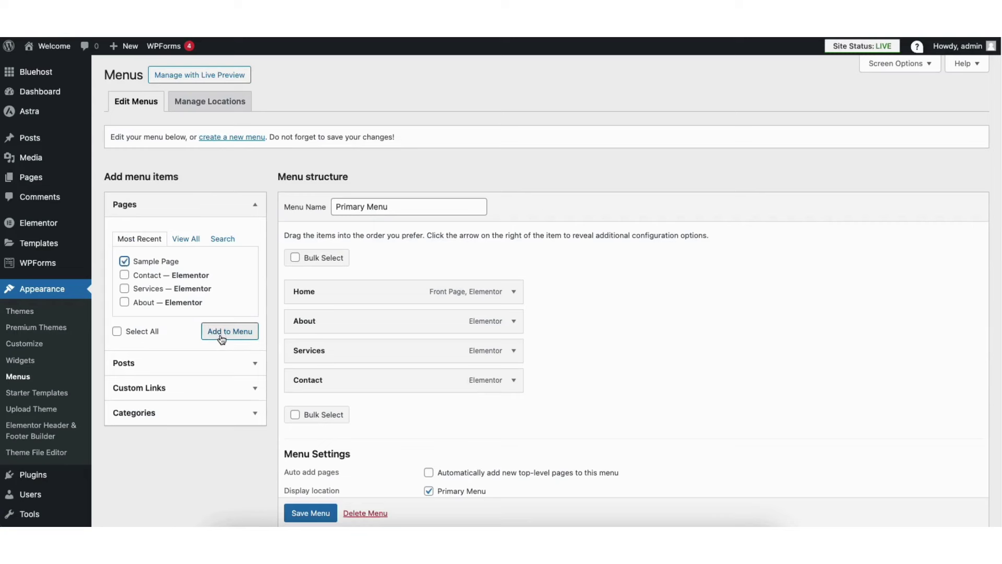
left_click_drag(314, 412, 332, 383)
left_click(124, 261)
left_click(222, 333)
left_click_drag(318, 439, 337, 411)
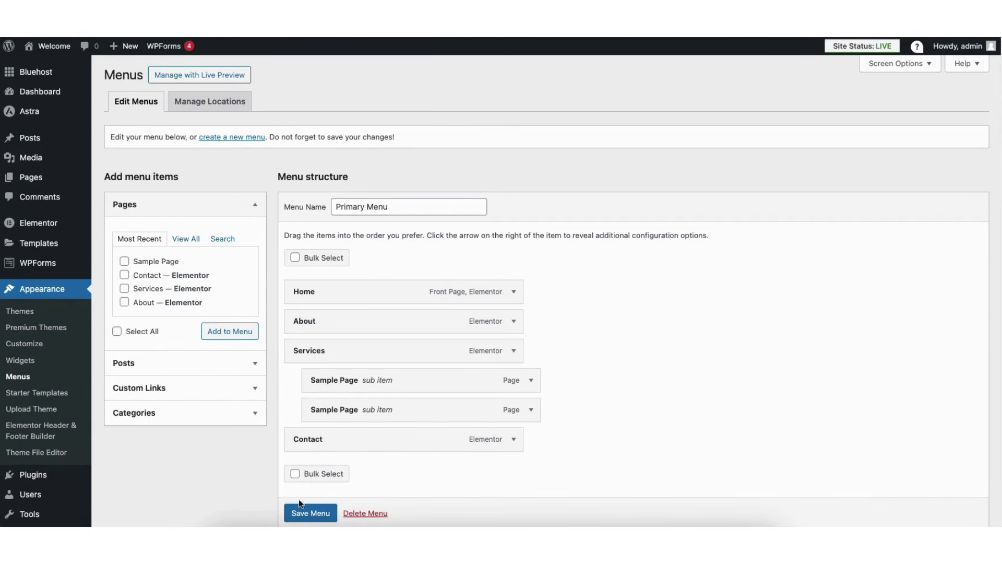
left_click(303, 512)
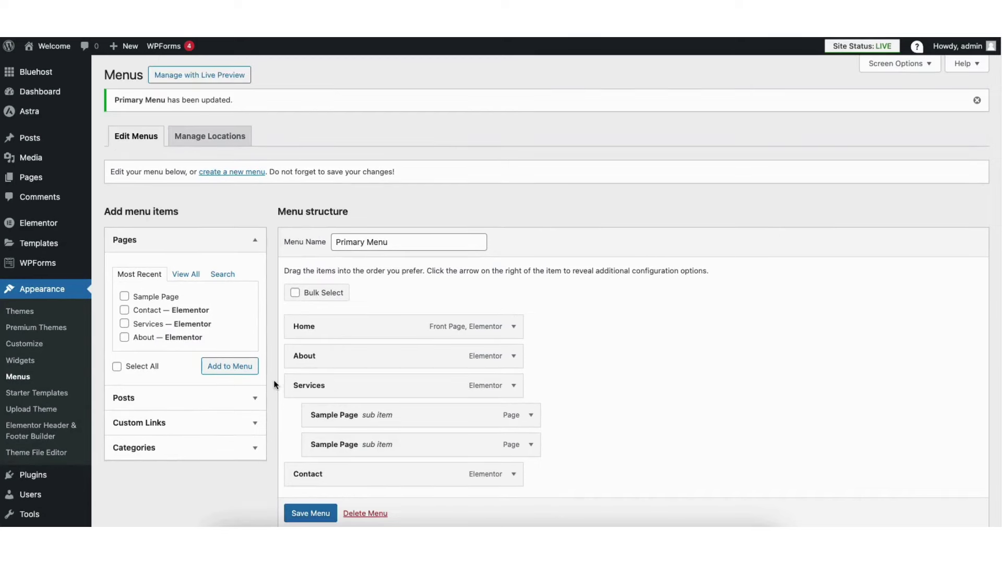
mouse_move(41, 47)
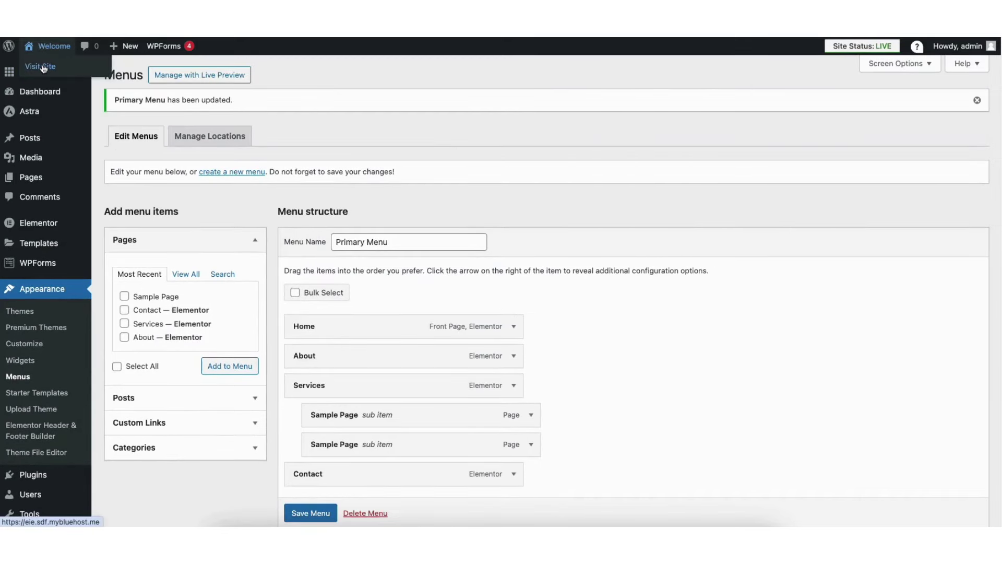
View the live homepage's Services dropdown, then open the Astra Customizer
left_click(44, 67)
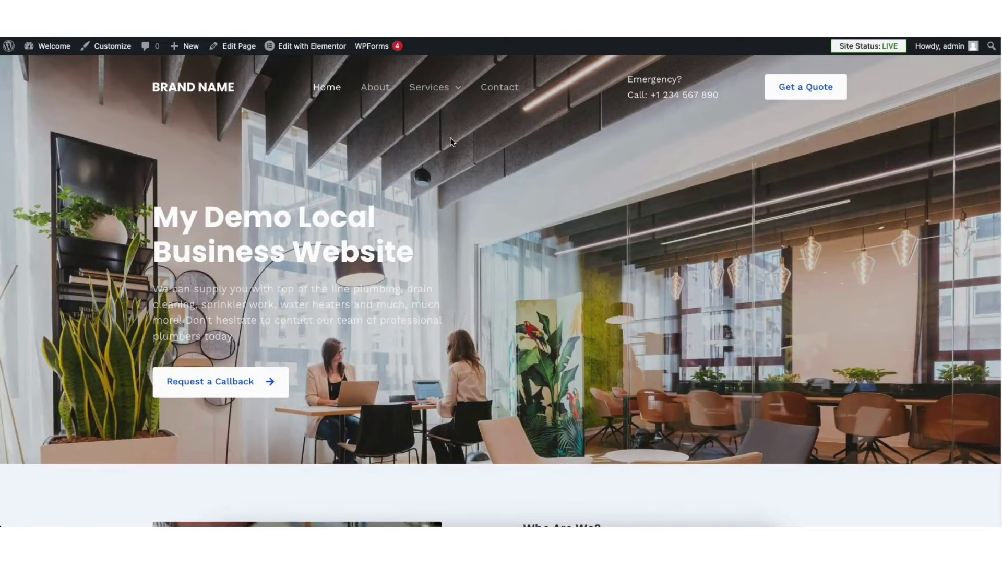
mouse_move(437, 92)
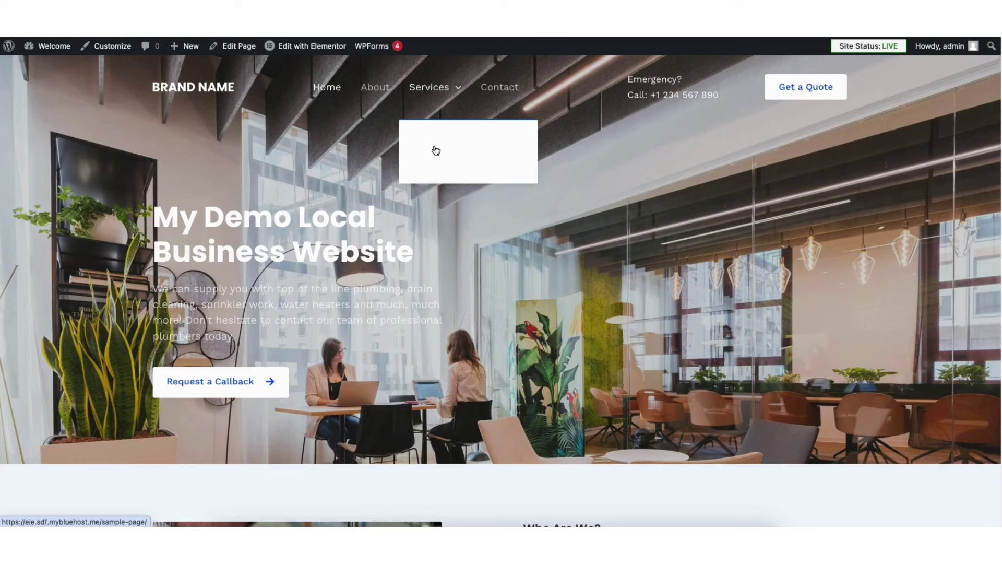
left_click(108, 49)
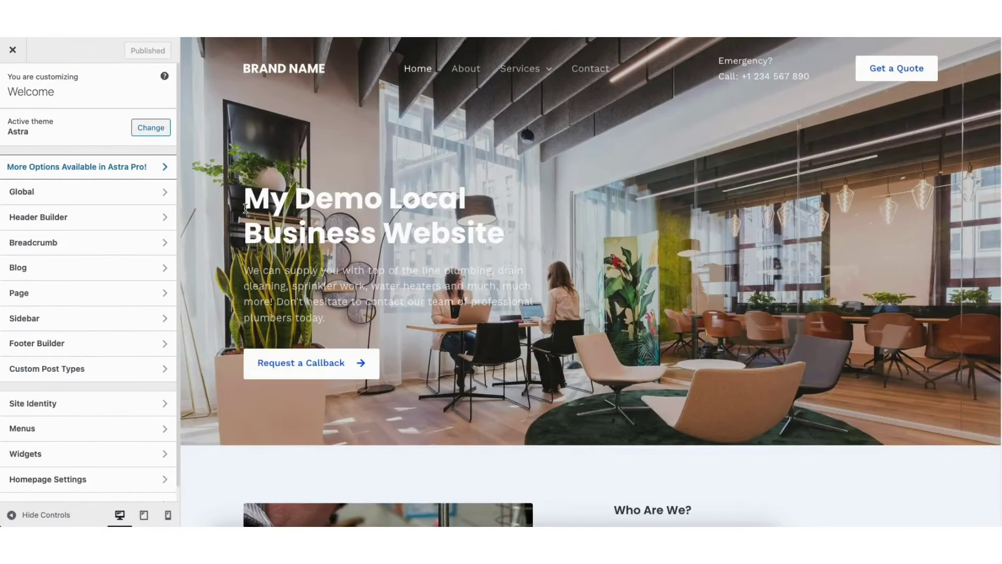
Set the transparent header's Submenu Text/Link normal colour to a dark preset
left_click(83, 216)
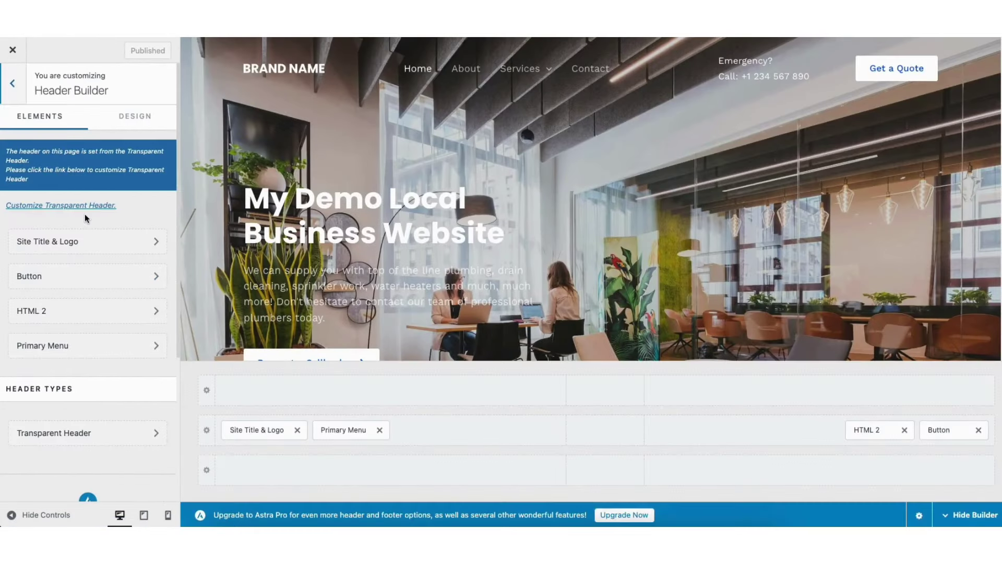
left_click(76, 433)
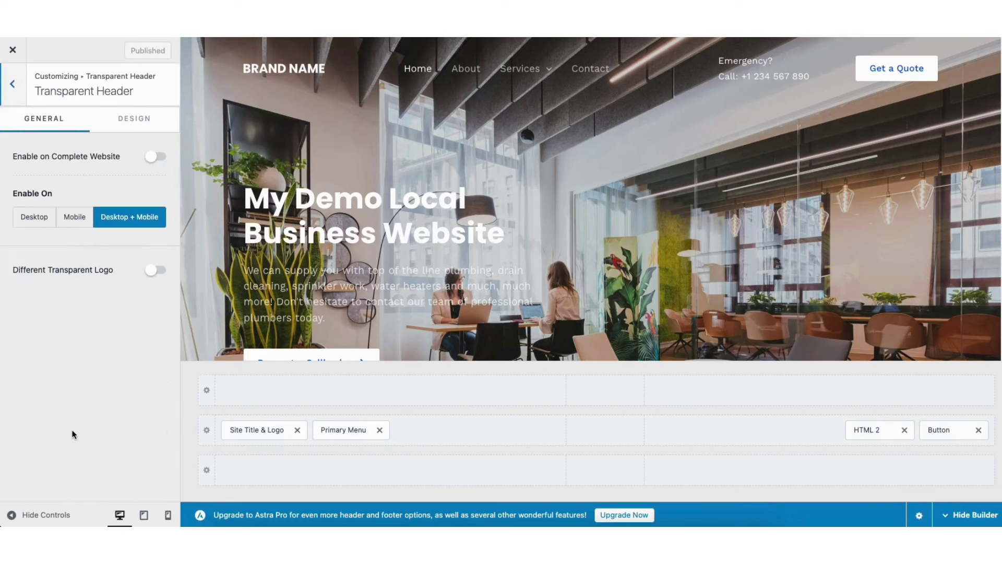
left_click(135, 120)
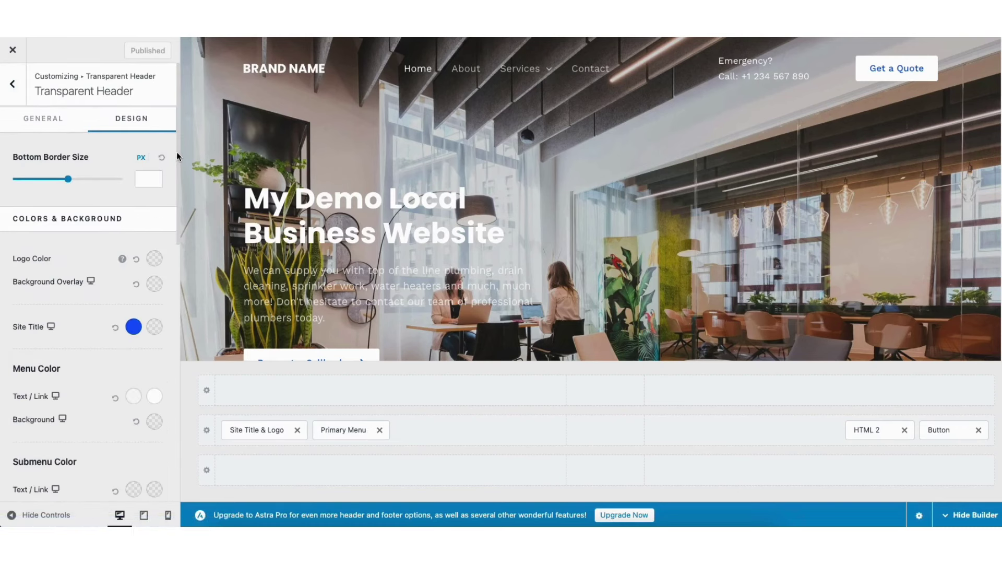
scroll(176, 151, "down", 3)
scroll(168, 233, "down", 1)
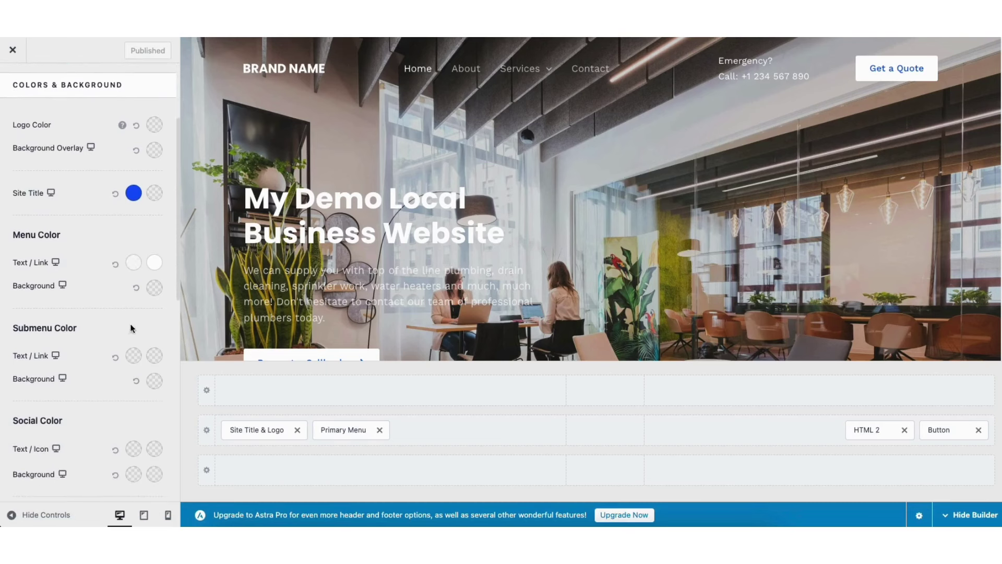
left_click(133, 356)
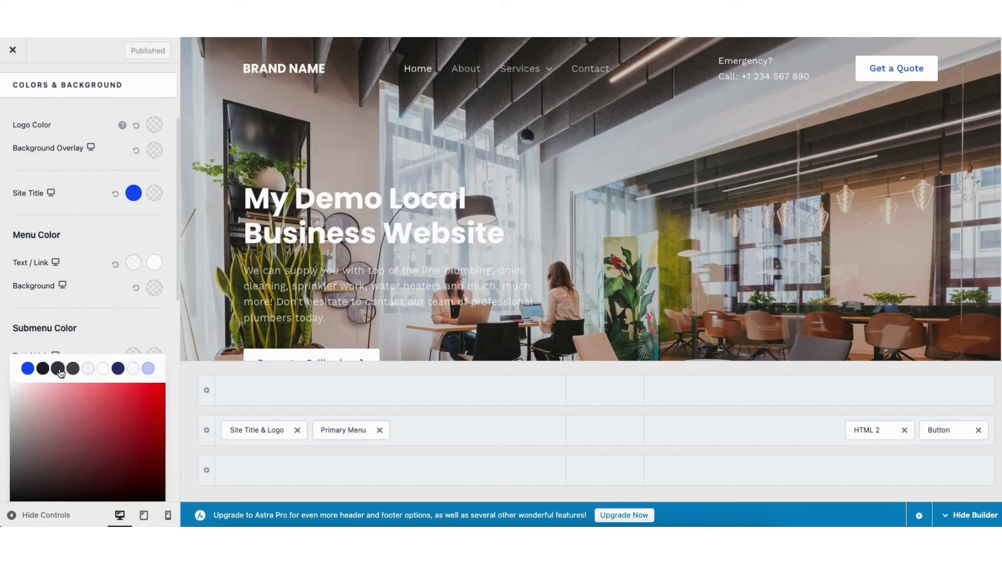
left_click(44, 369)
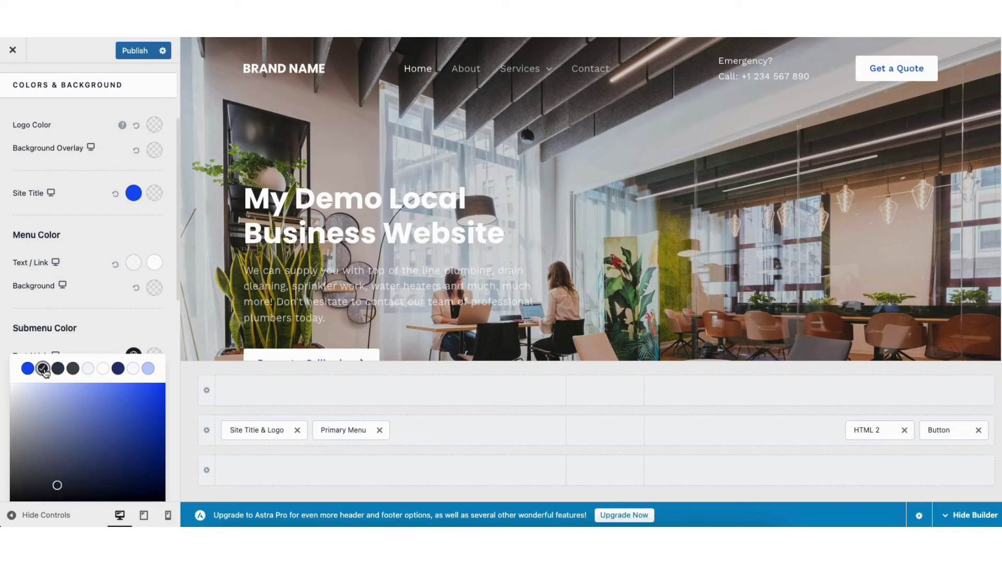
Make the submenu links turn blue on hover and publish the changes
mouse_move(520, 74)
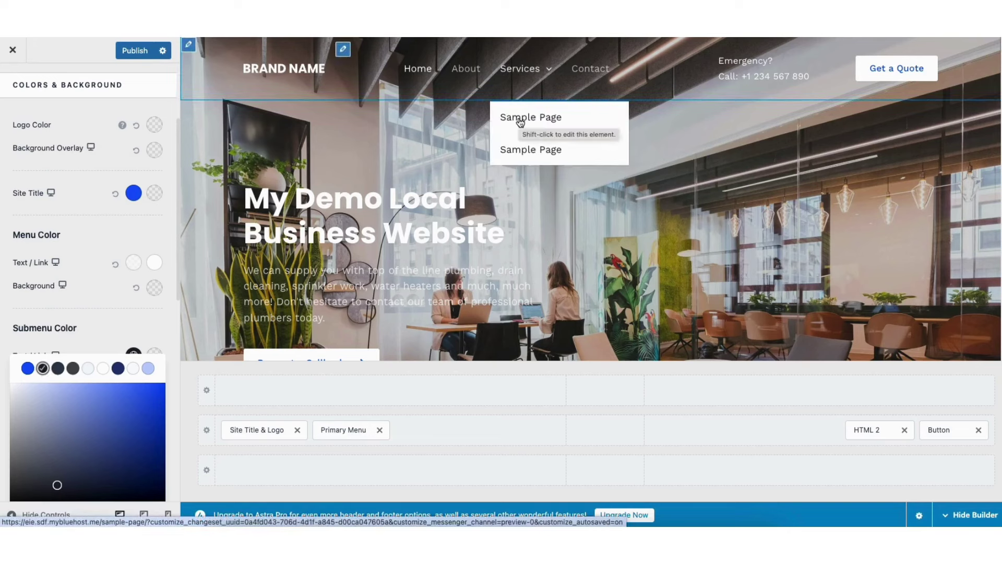
left_click(156, 327)
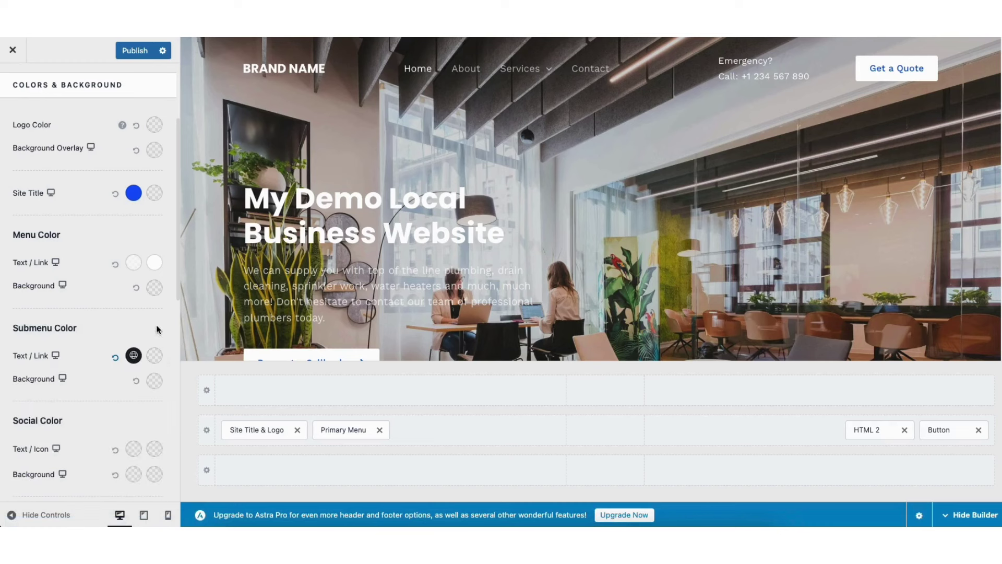
left_click(155, 356)
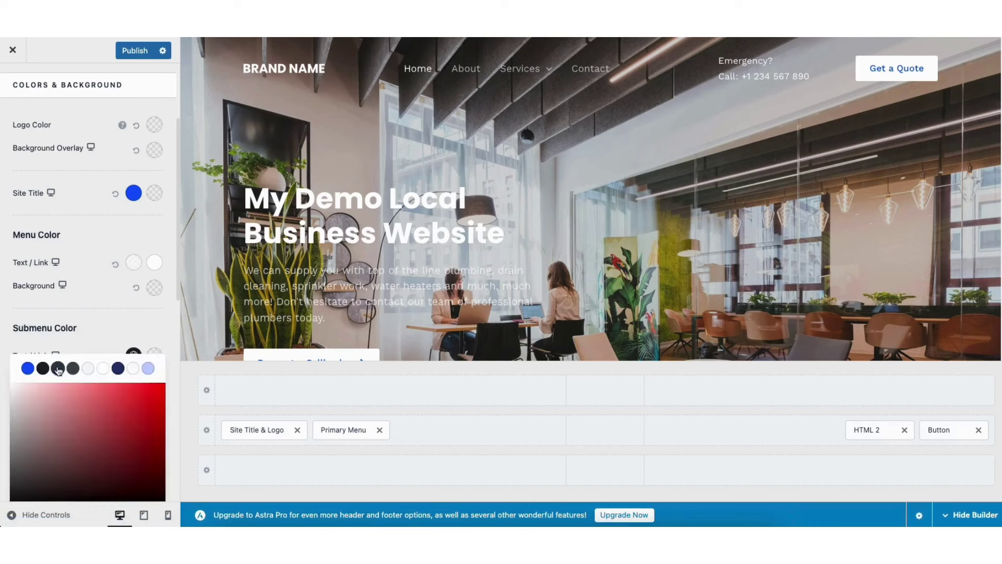
left_click(29, 368)
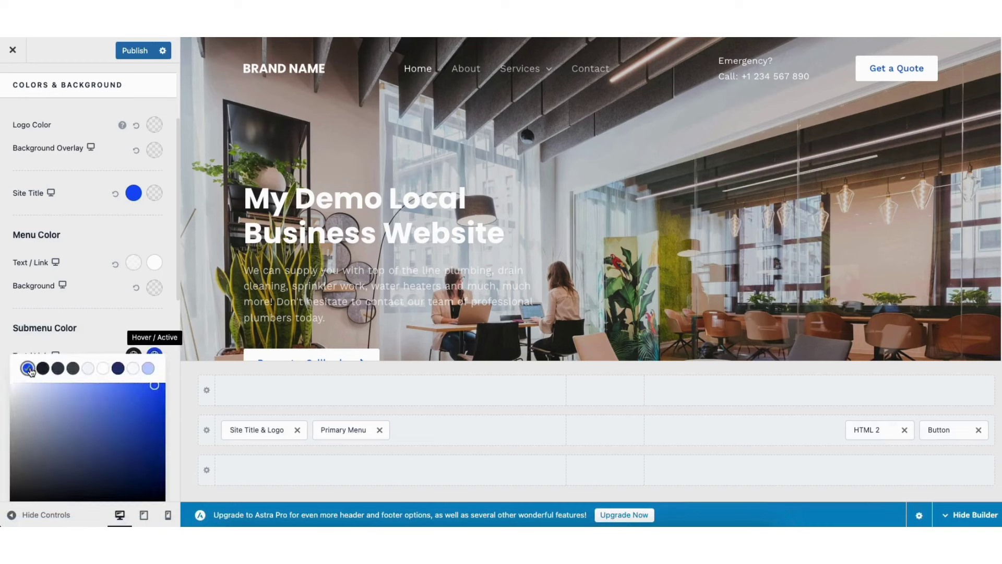
mouse_move(526, 72)
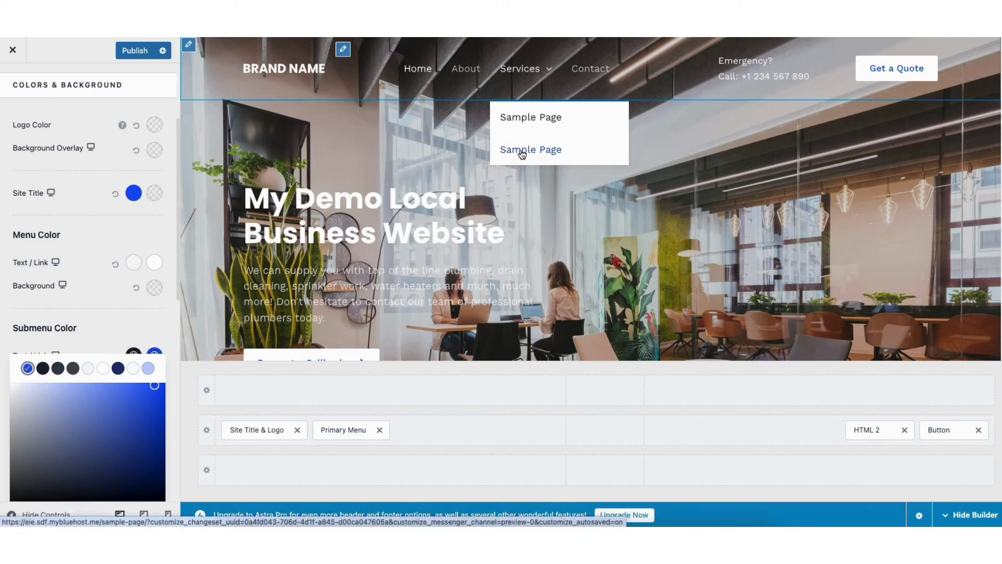
left_click(134, 51)
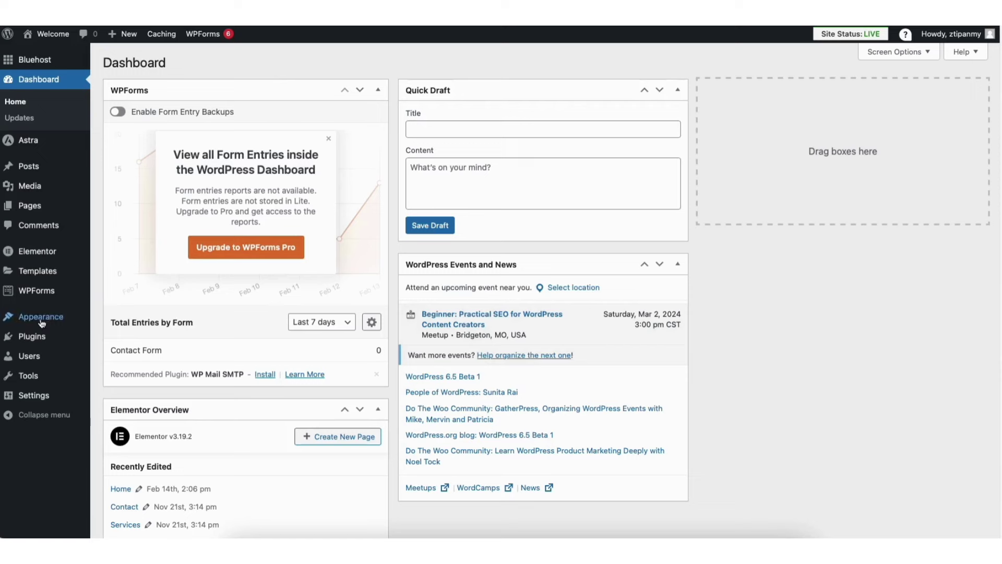
Open the Astra Customizer via Appearance > Customize and go to the Footer Builder
mouse_move(52, 321)
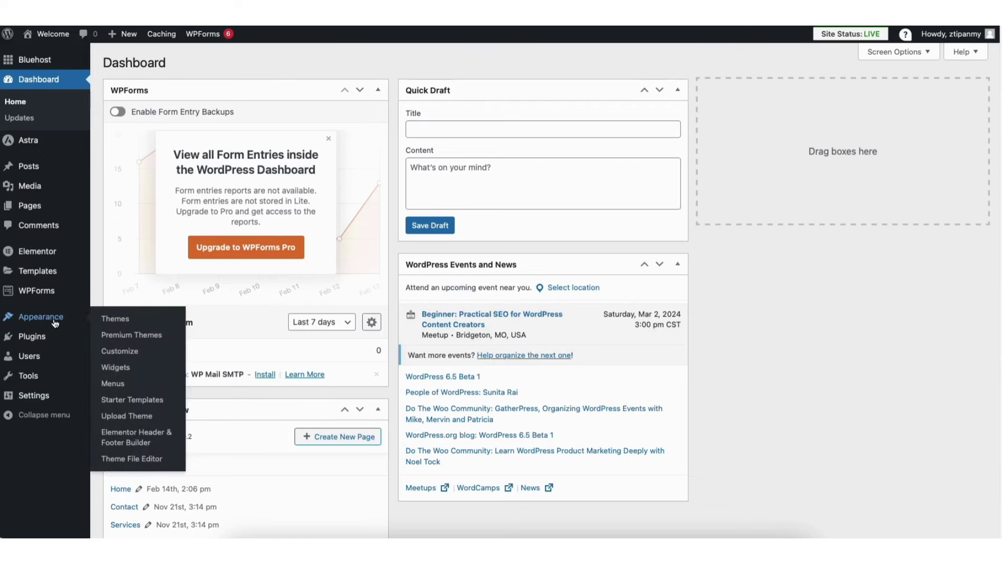
left_click(121, 351)
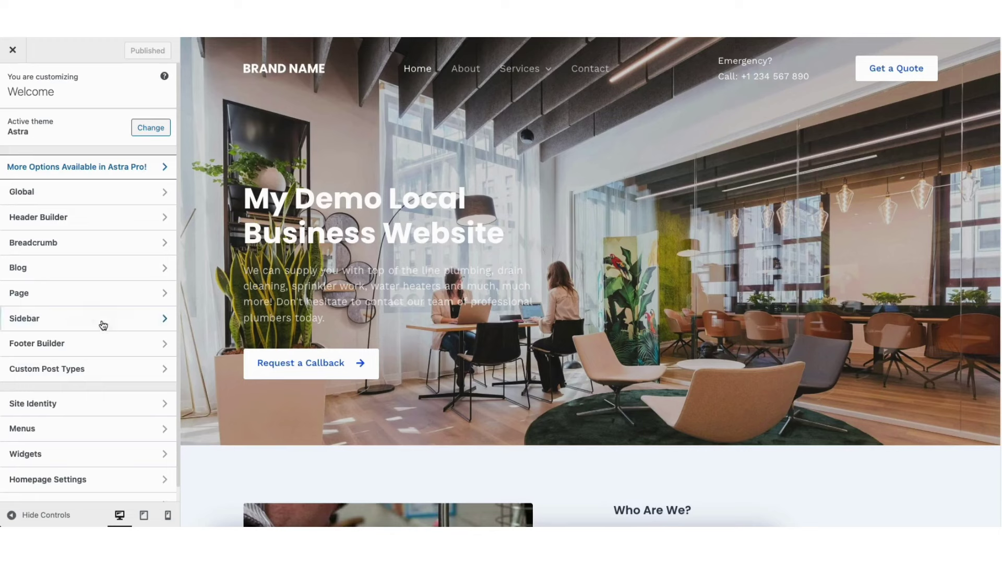
left_click(61, 345)
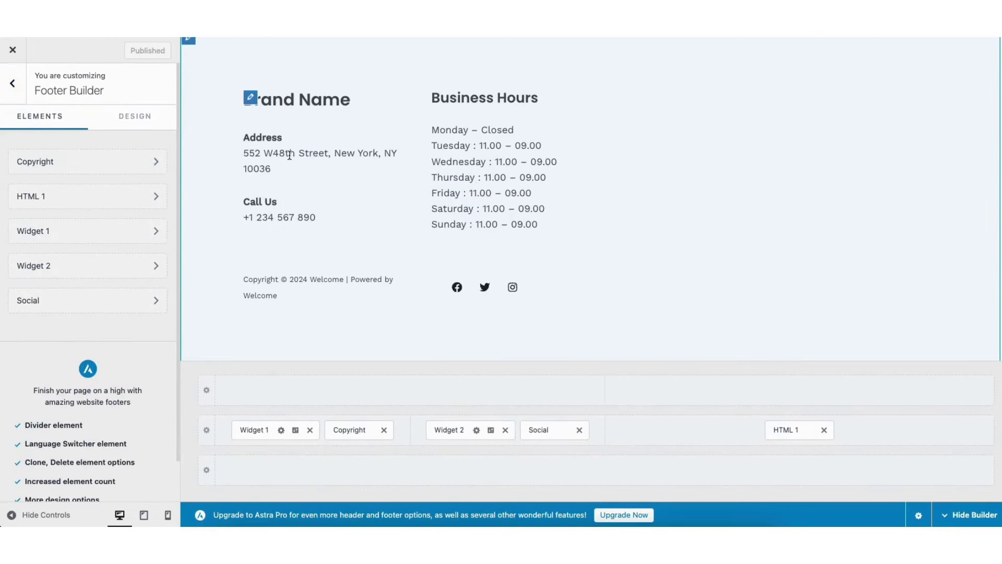
Check Widget 1's design, delete HTML 1 from the footer, and open Primary Footer settings
left_click(251, 100)
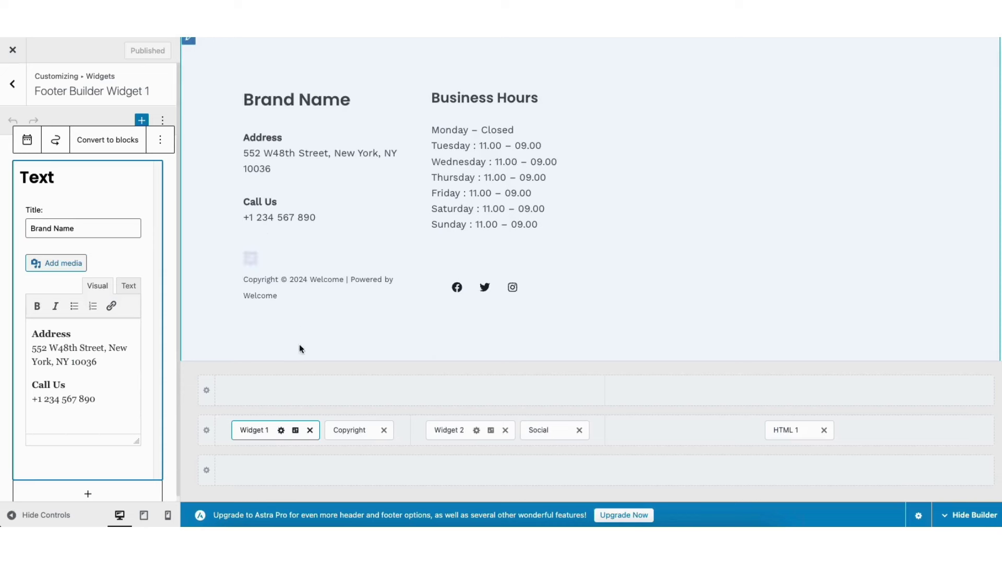
left_click(296, 431)
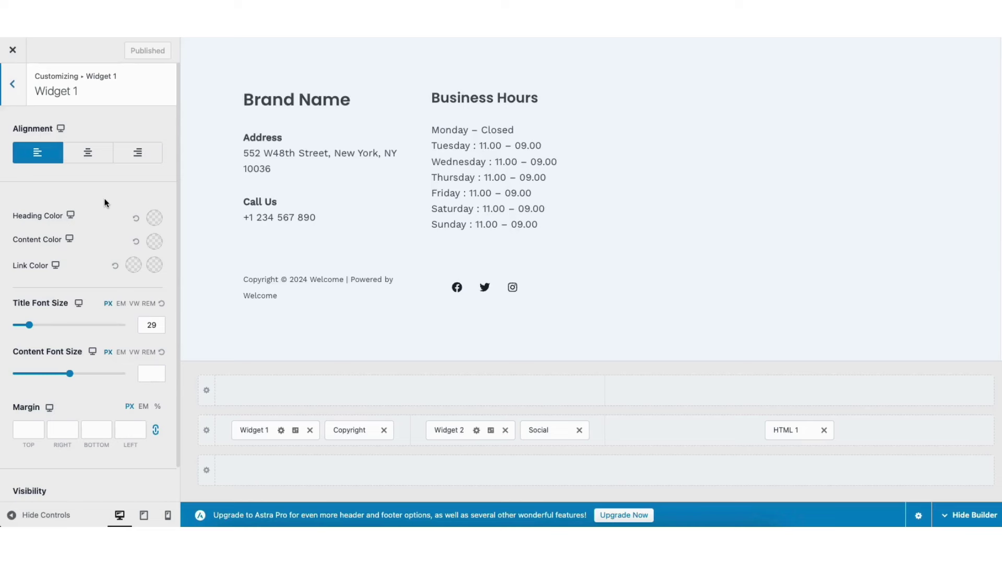
left_click(824, 431)
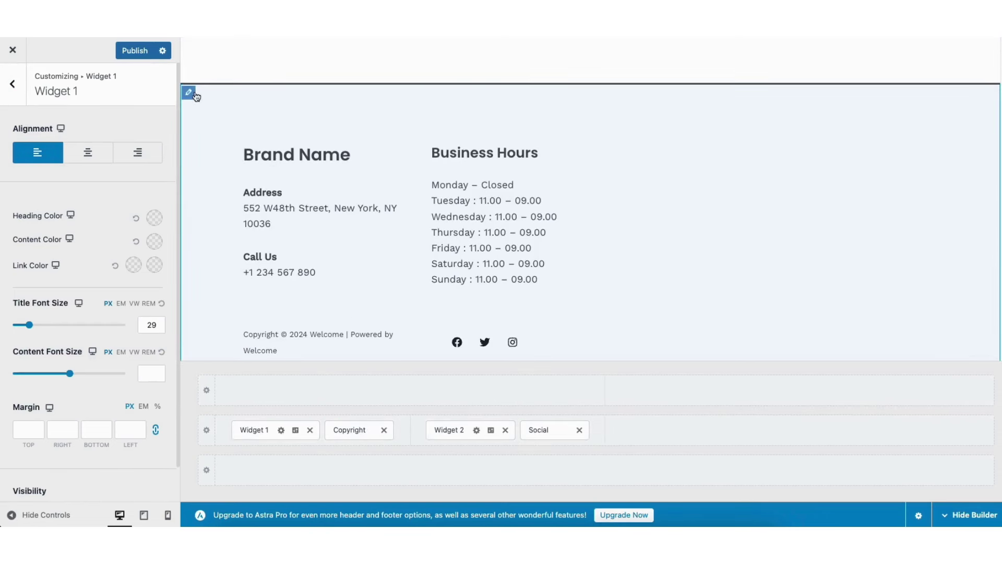
left_click(189, 95)
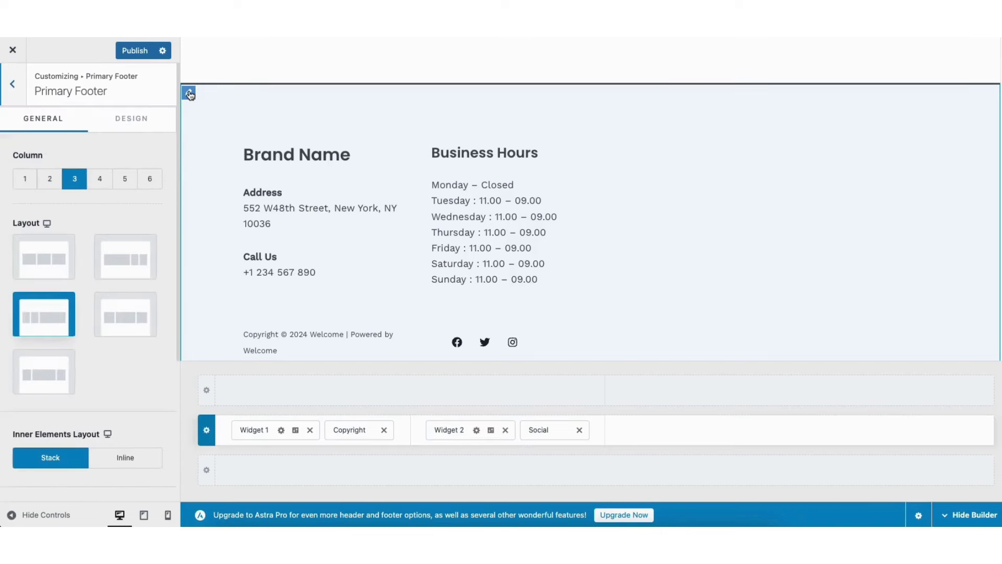
Set the Primary Footer to 4 columns and review its Social Icons colour and size options
left_click(100, 179)
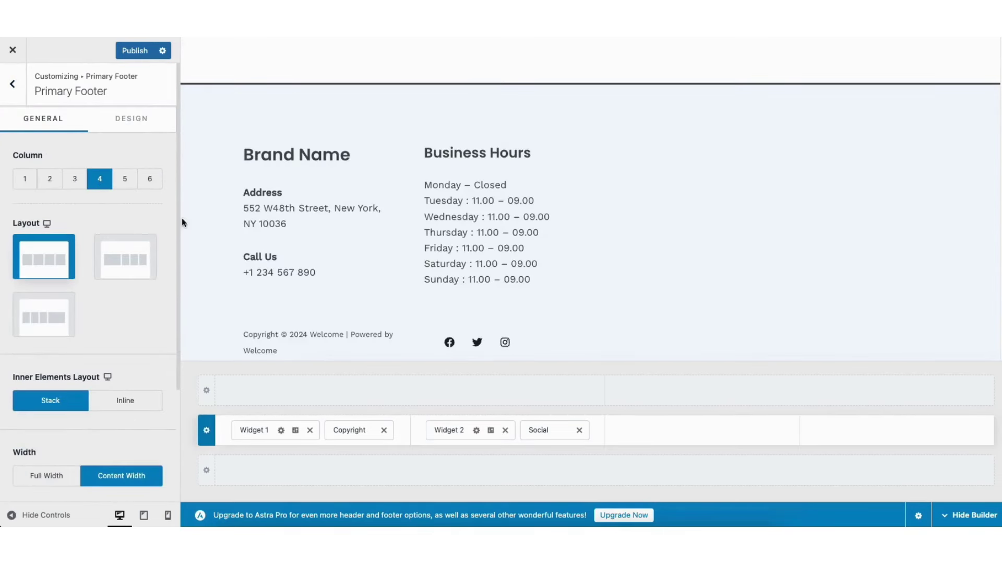
left_click(702, 432)
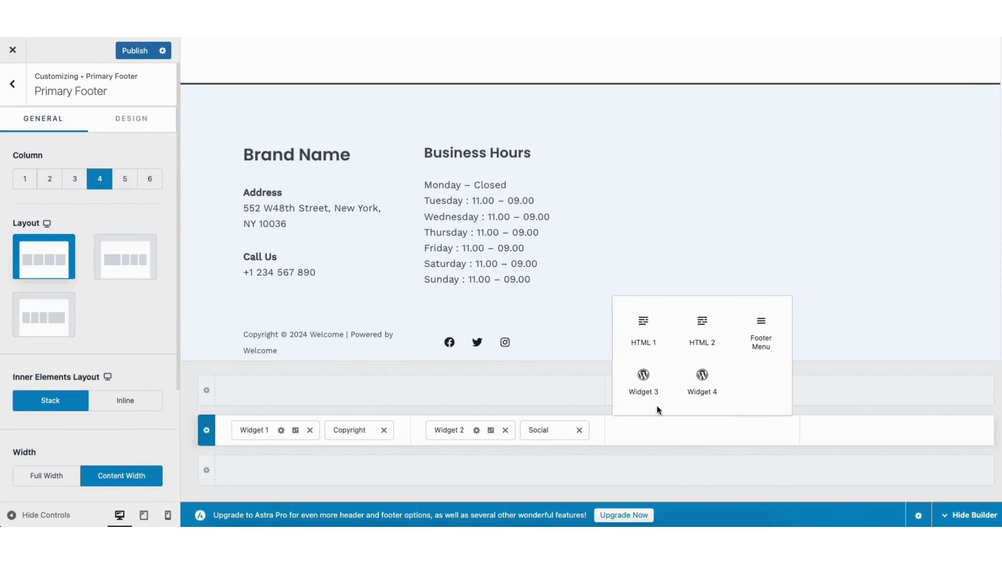
left_click(540, 430)
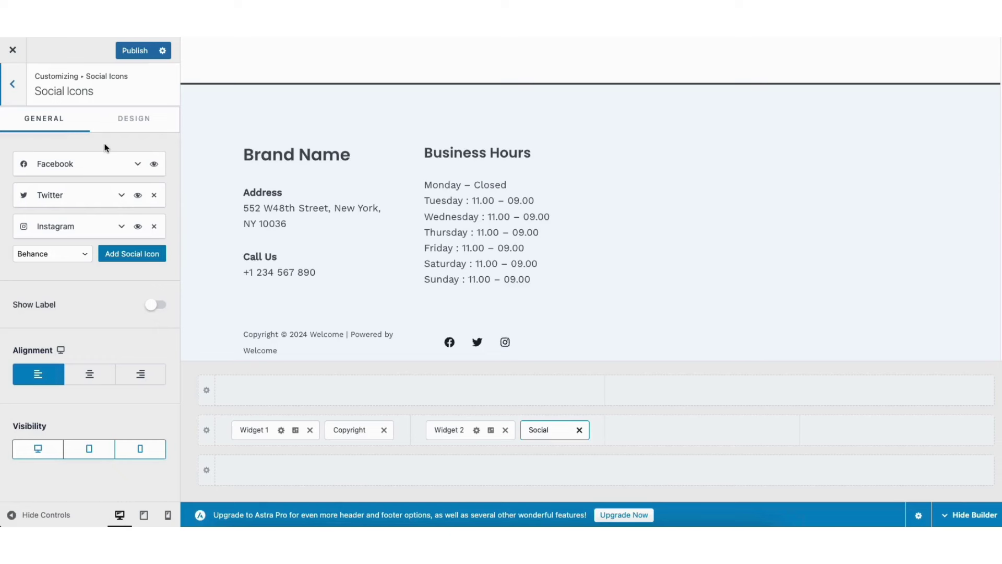
left_click(128, 126)
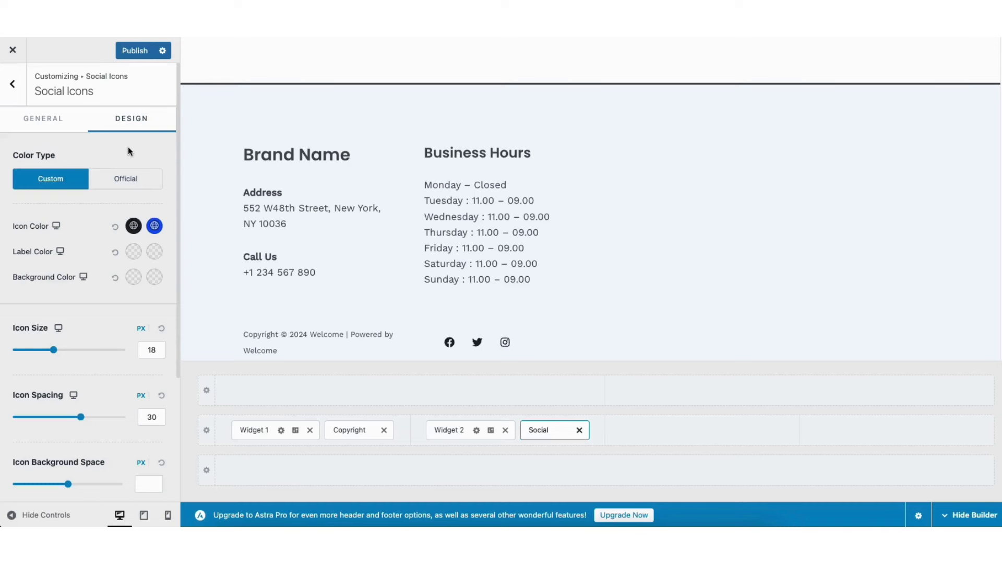
left_click(13, 85)
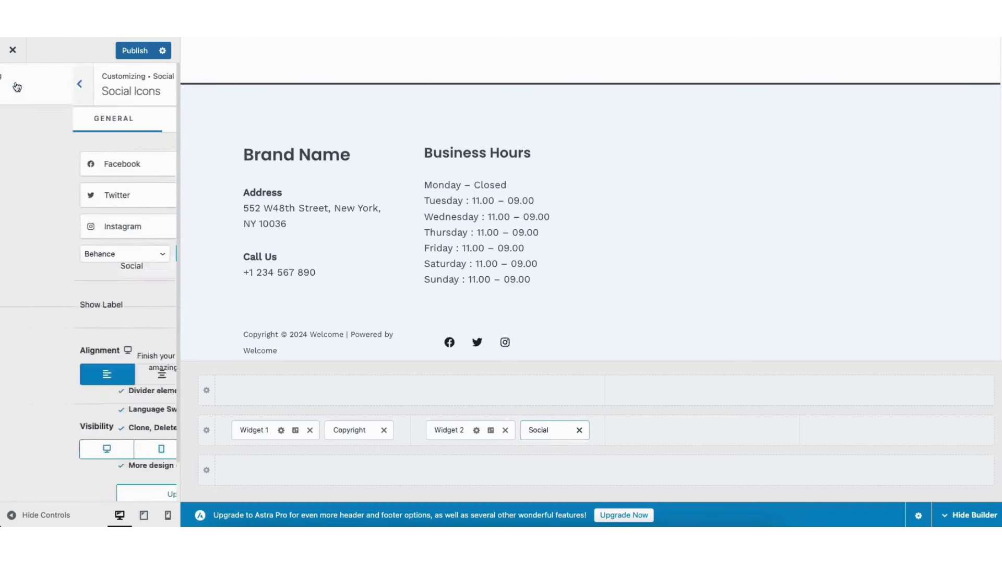
left_click(15, 85)
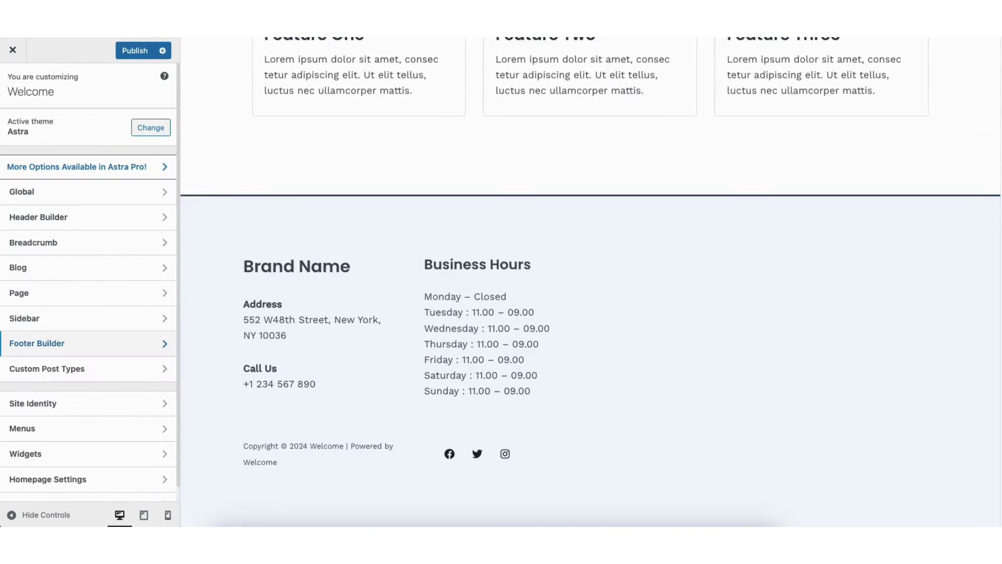
Delete the Get a Quote button from the header, keeping Primary Menu beside the logo
scroll(643, 79, "up", 15)
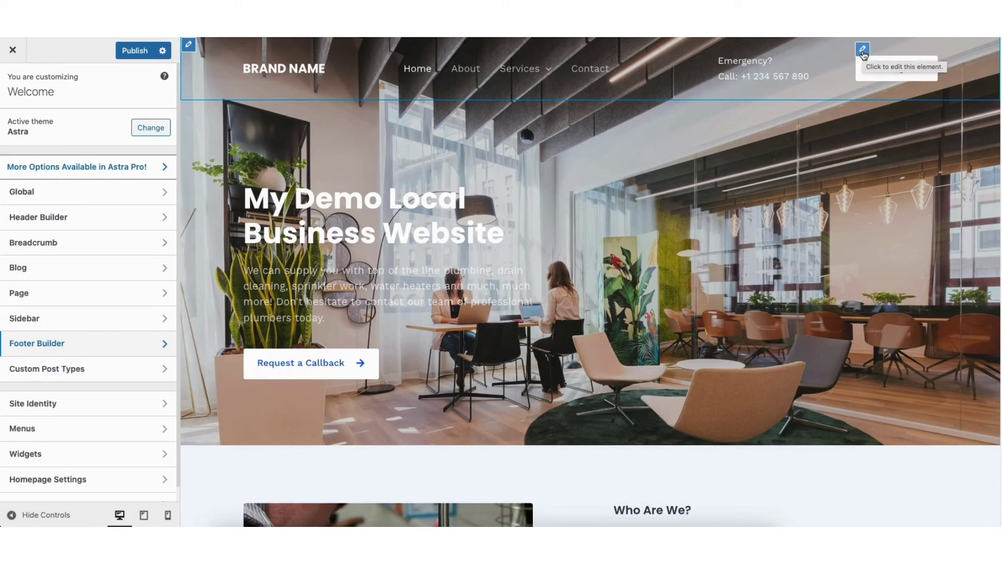
left_click(863, 51)
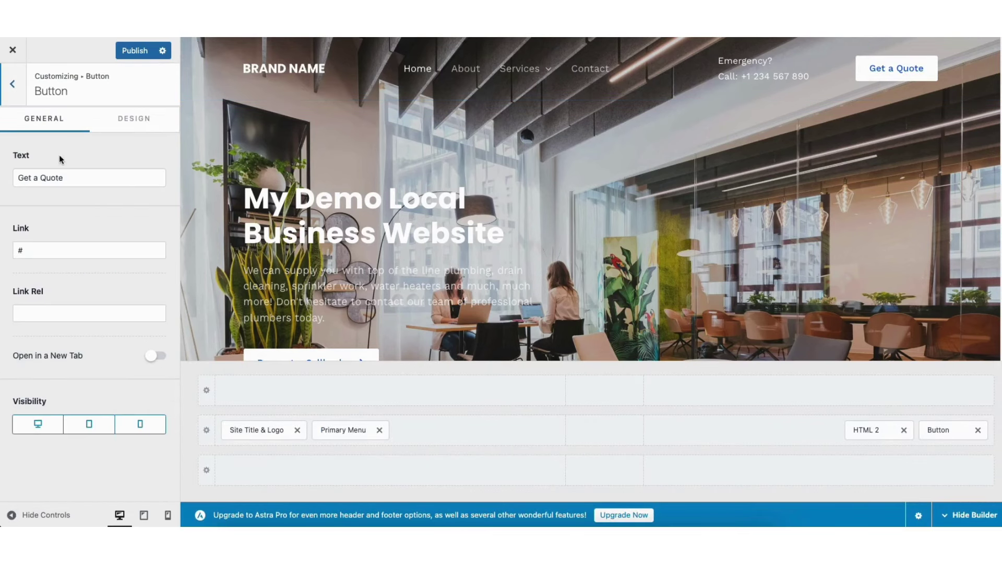
left_click_drag(15, 178, 110, 180)
left_click(97, 204)
left_click(977, 430)
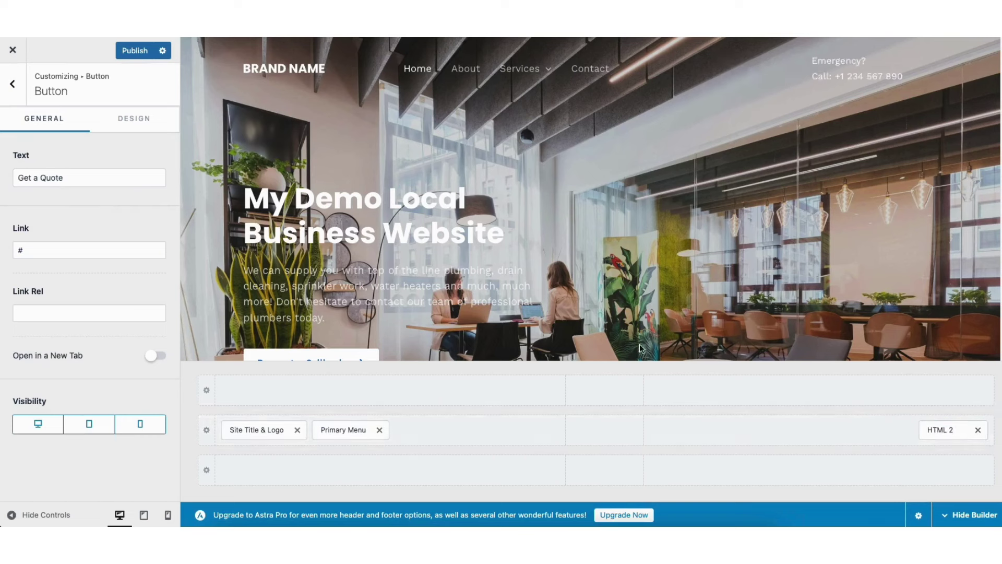
left_click_drag(330, 429, 718, 440)
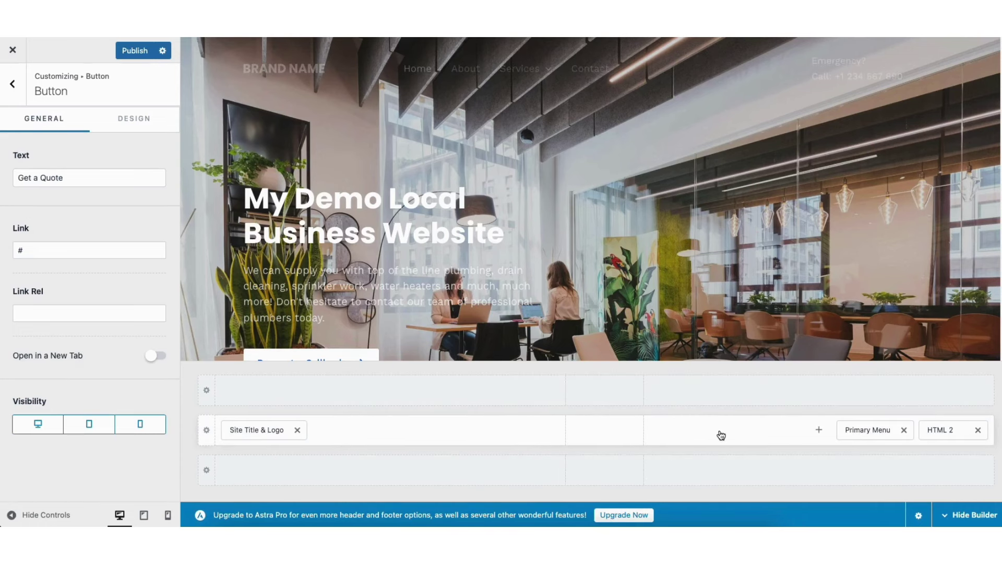
left_click_drag(864, 433, 385, 441)
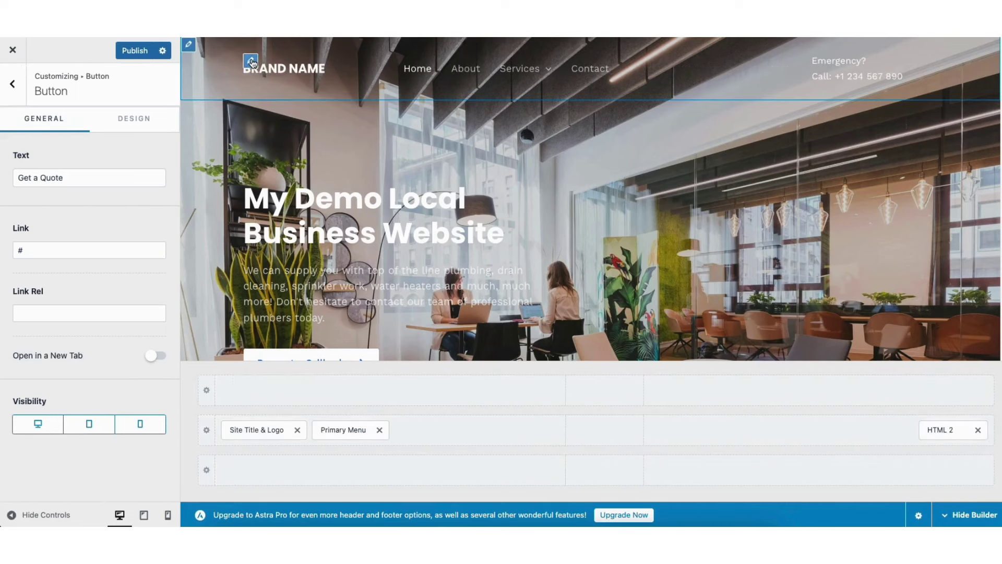
Look over the Logo's general and Design settings, then back out to the top-level panel
left_click(251, 61)
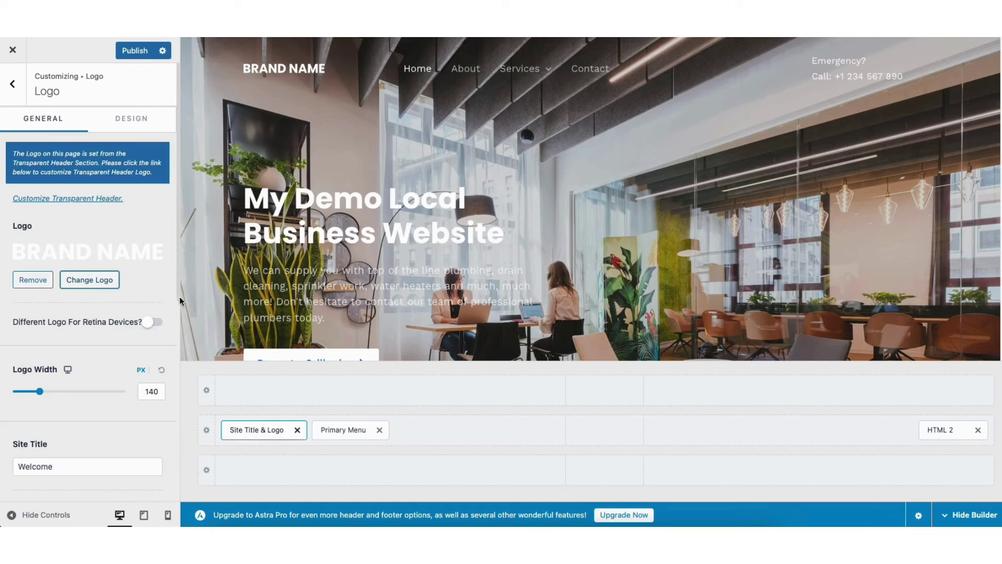
scroll(177, 314, "down", 5)
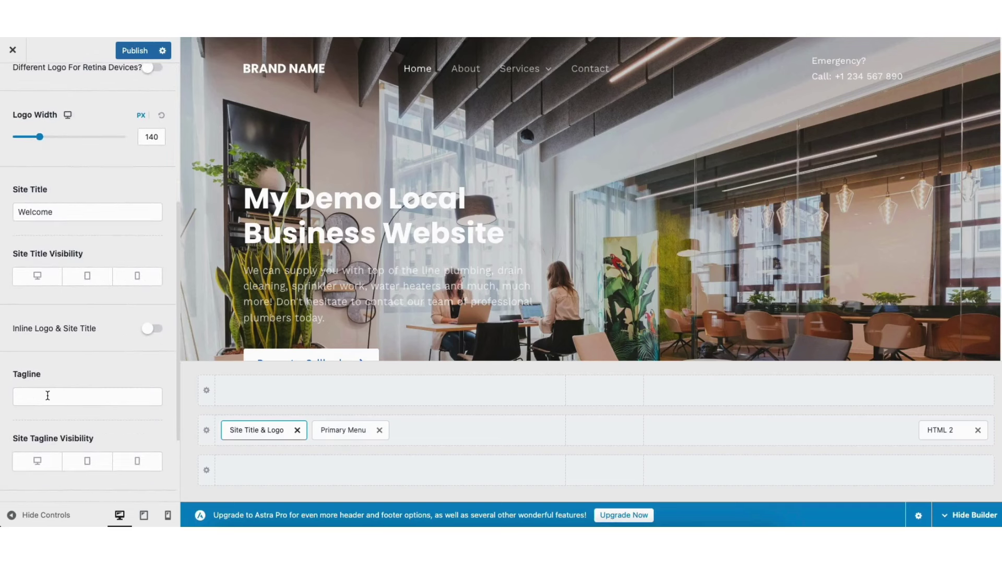
scroll(177, 368, "up", 5)
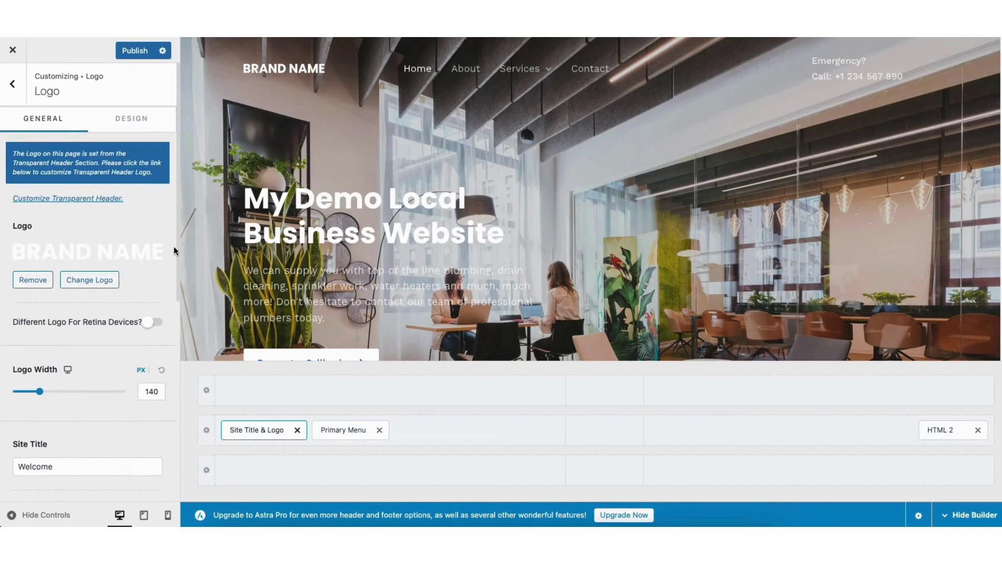
left_click(130, 123)
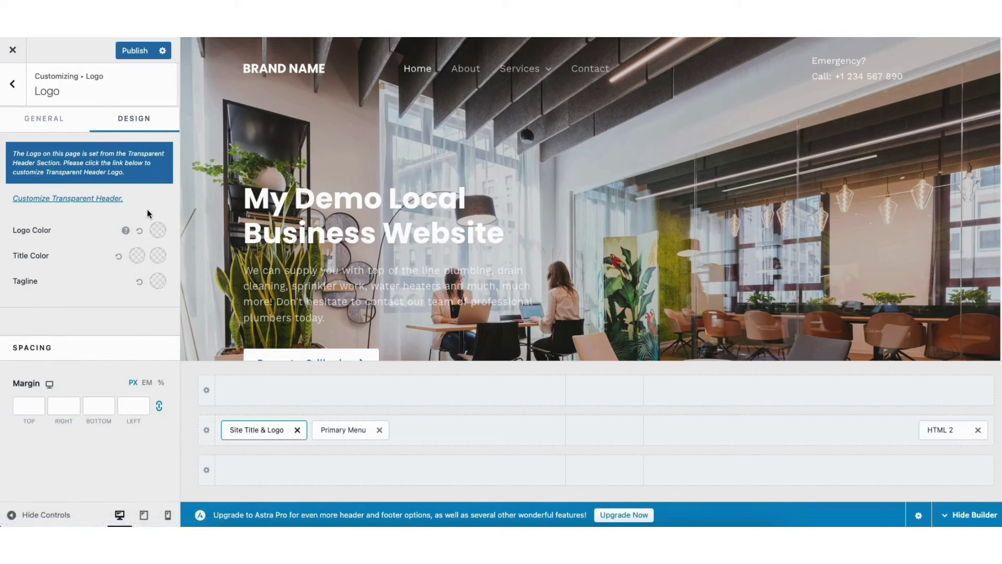
left_click(13, 83)
left_click(14, 83)
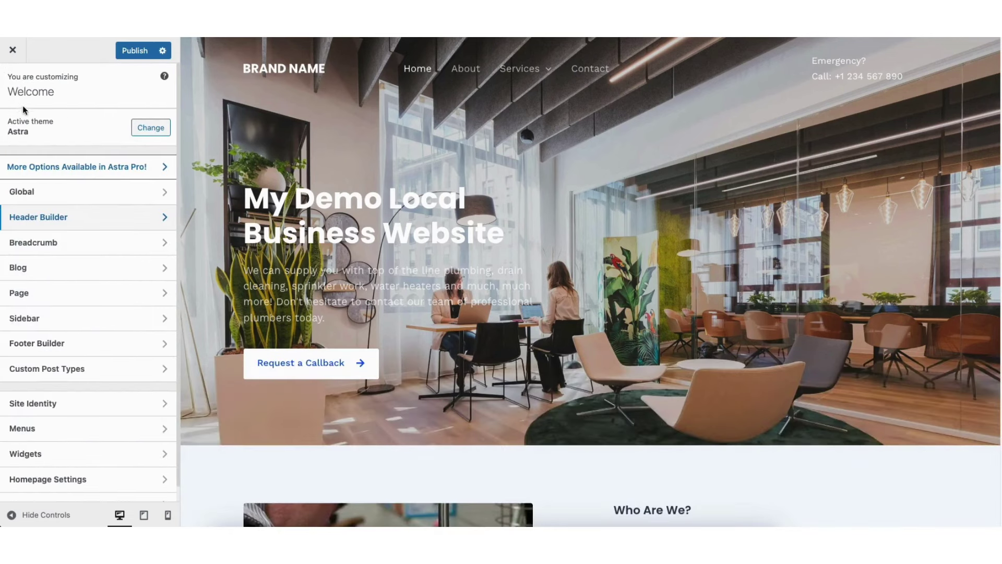
Look through Site Identity, Global Typography and Global Colors, ending on Global Buttons
left_click(56, 403)
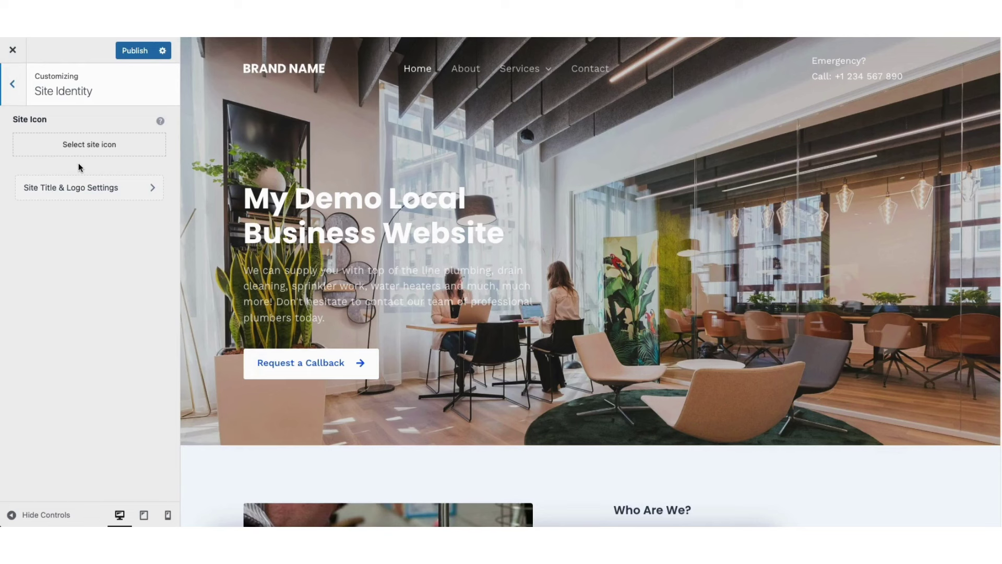
left_click(11, 85)
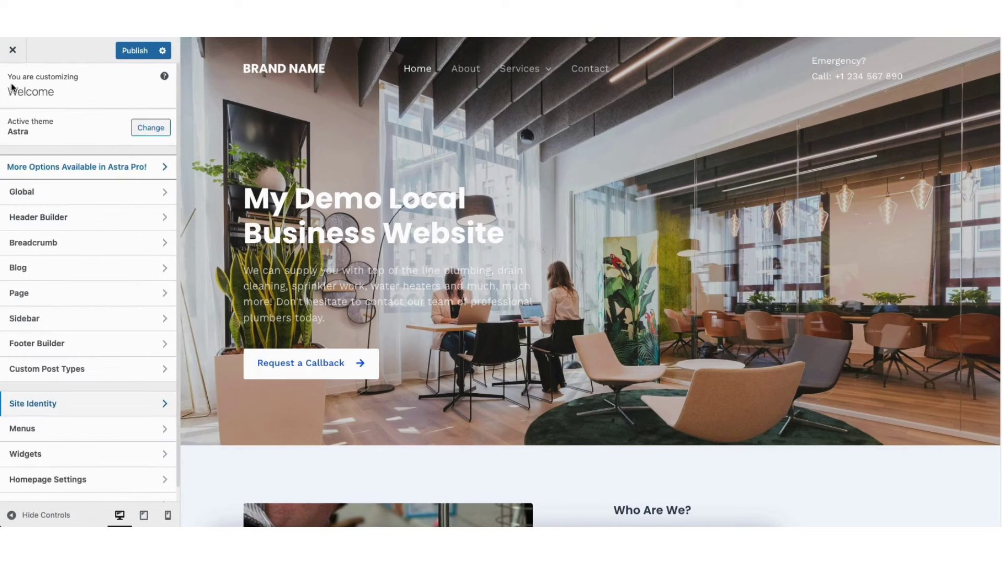
left_click(71, 193)
left_click(70, 118)
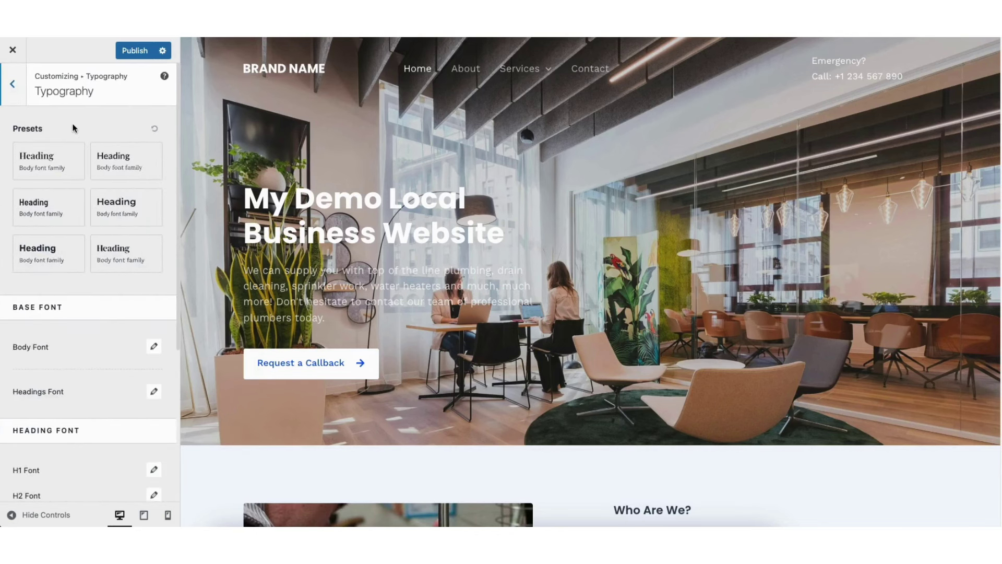
left_click(13, 86)
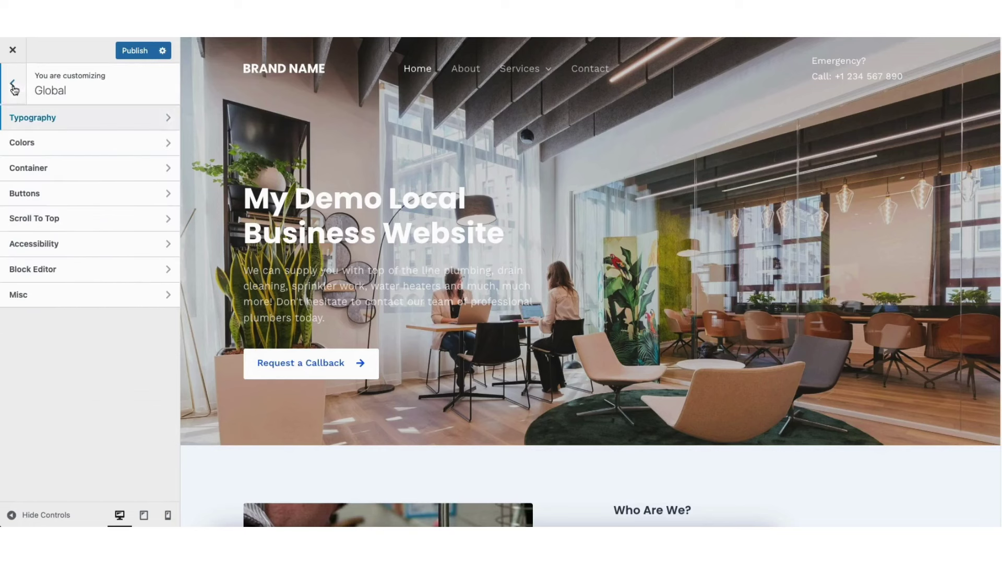
left_click(49, 145)
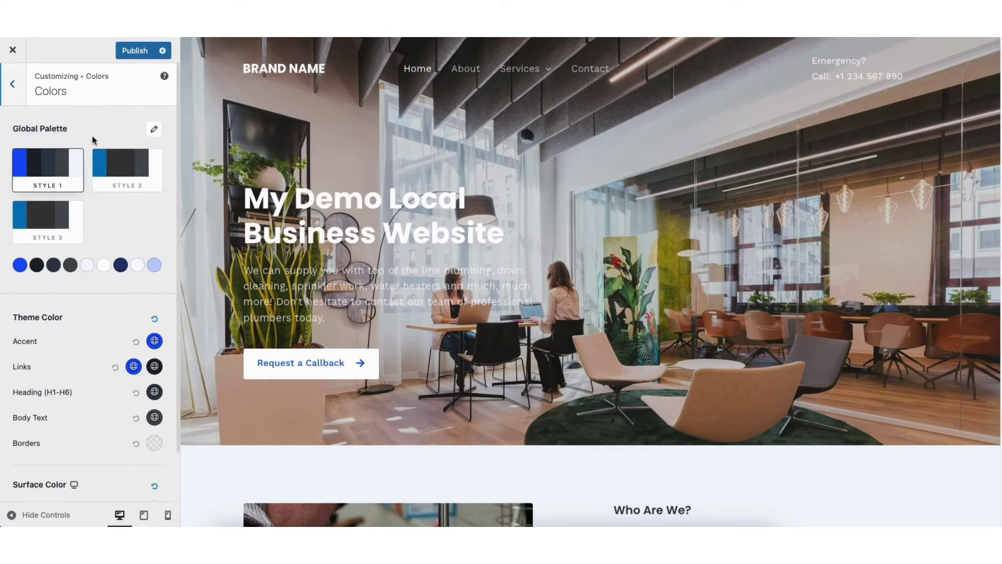
left_click(12, 84)
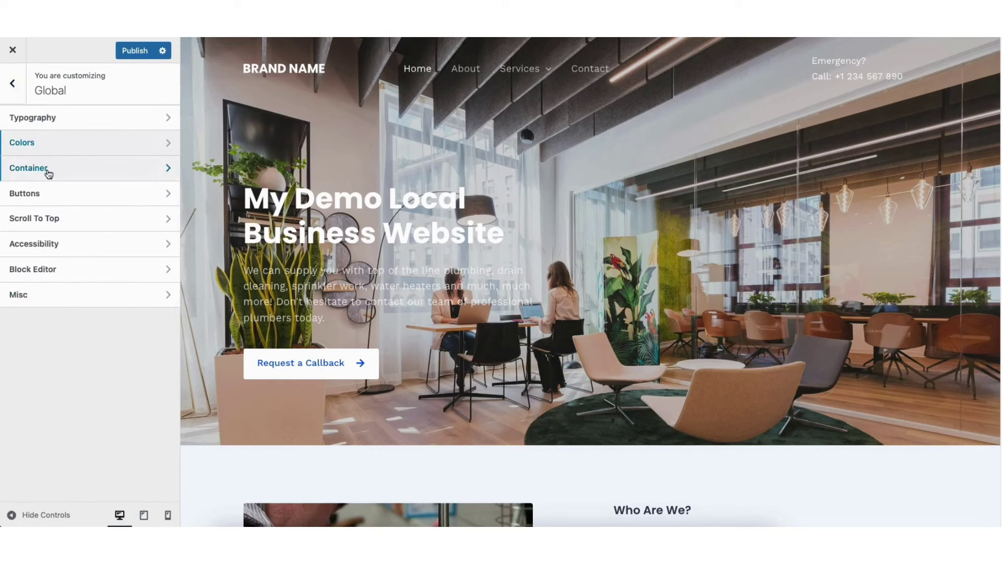
left_click(46, 194)
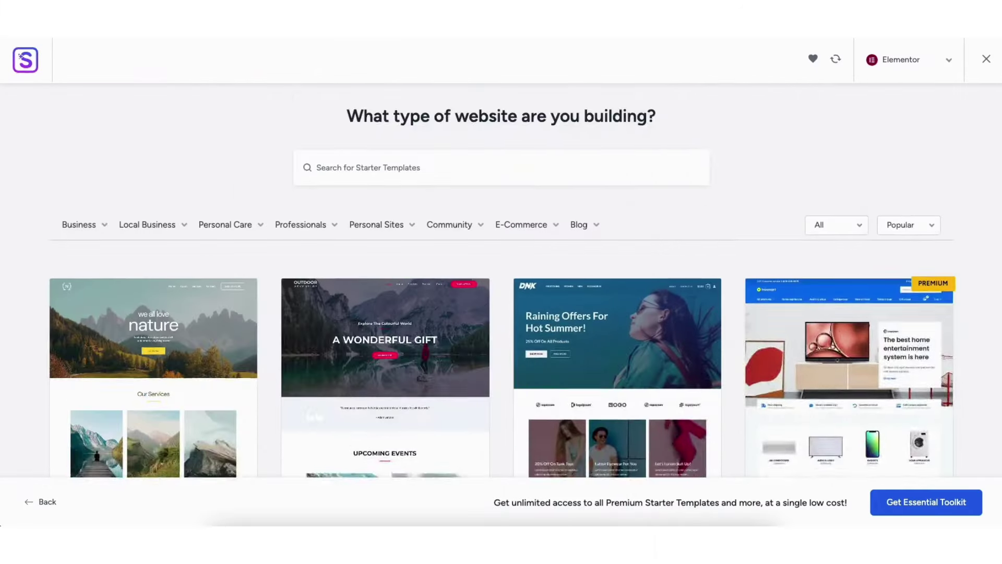
Place a Text Editor block under 'Who Are We?' and retitle the heading 'This is my demo'
scroll(501, 282, "down", 6)
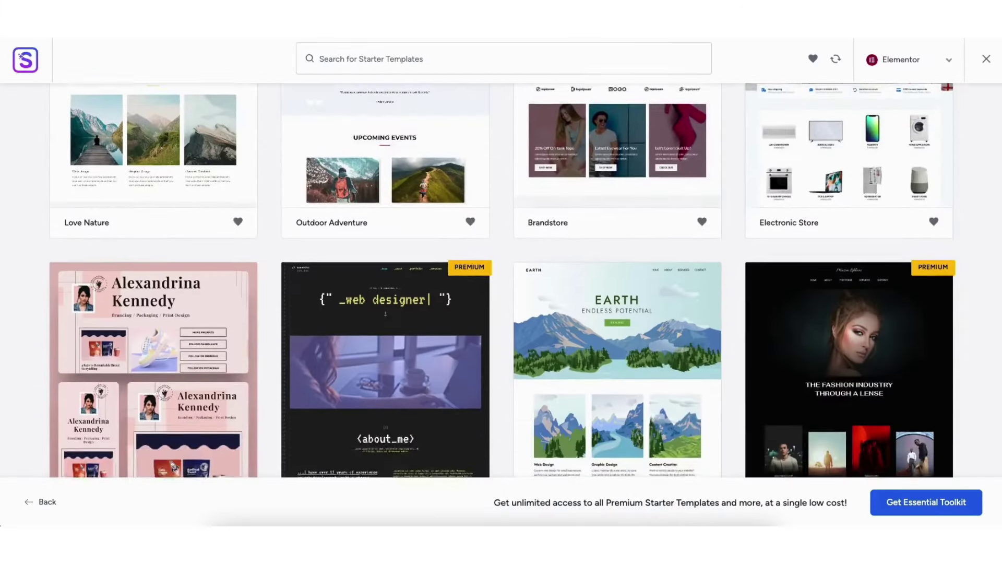
scroll(501, 282, "down", 5)
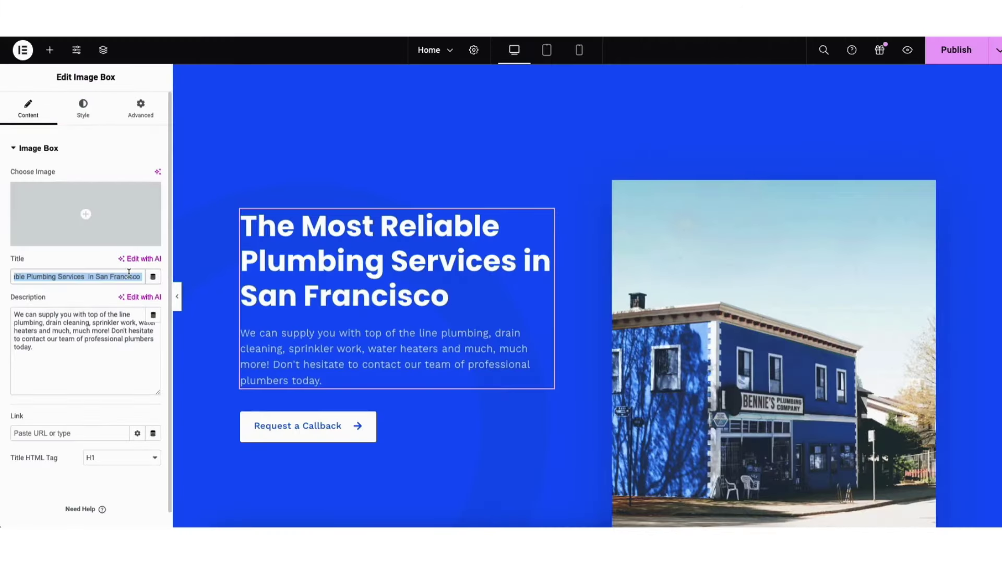
key("BackSpace")
type("My Local Business Demo Website")
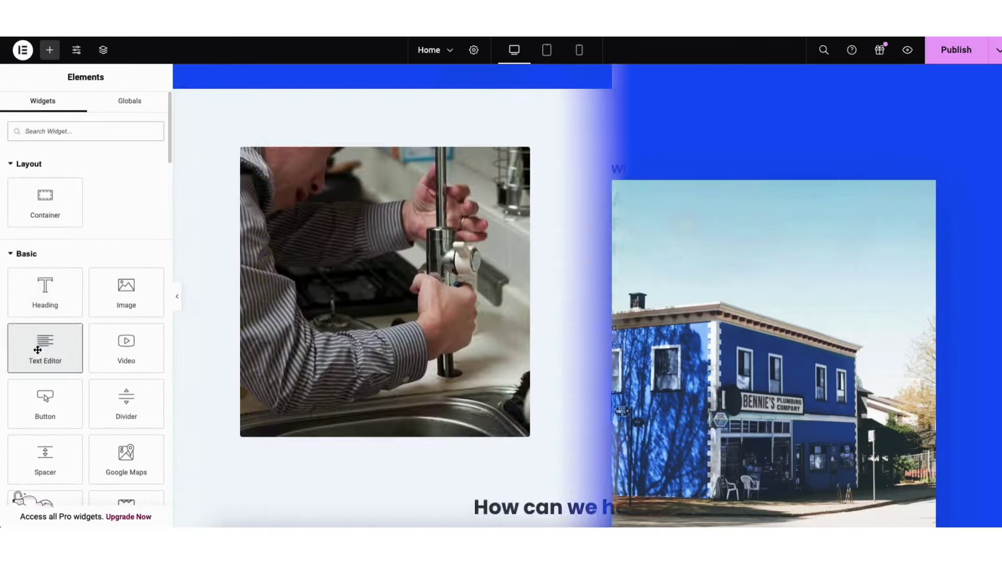
left_click_drag(45, 347, 694, 271)
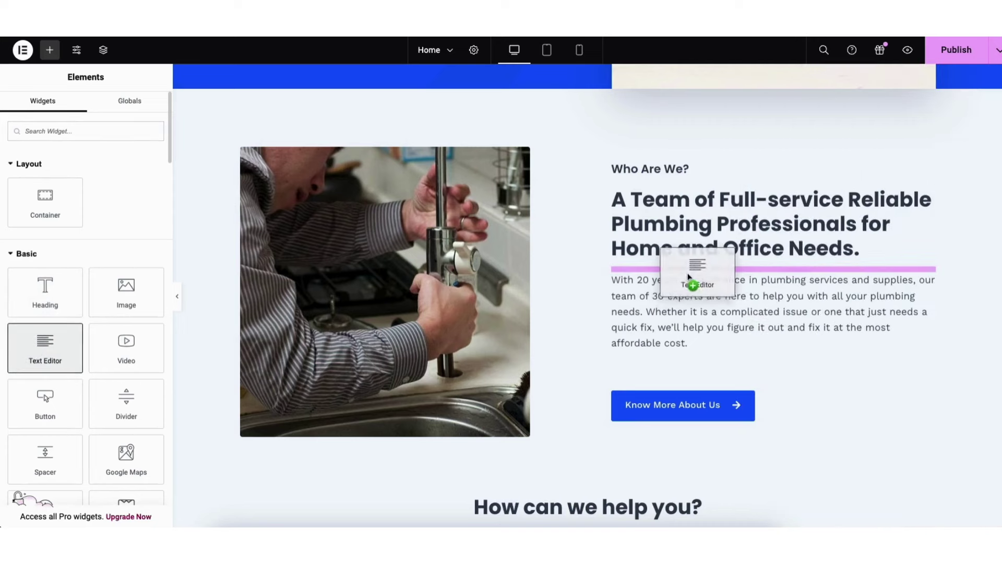
left_click_drag(694, 270, 688, 274)
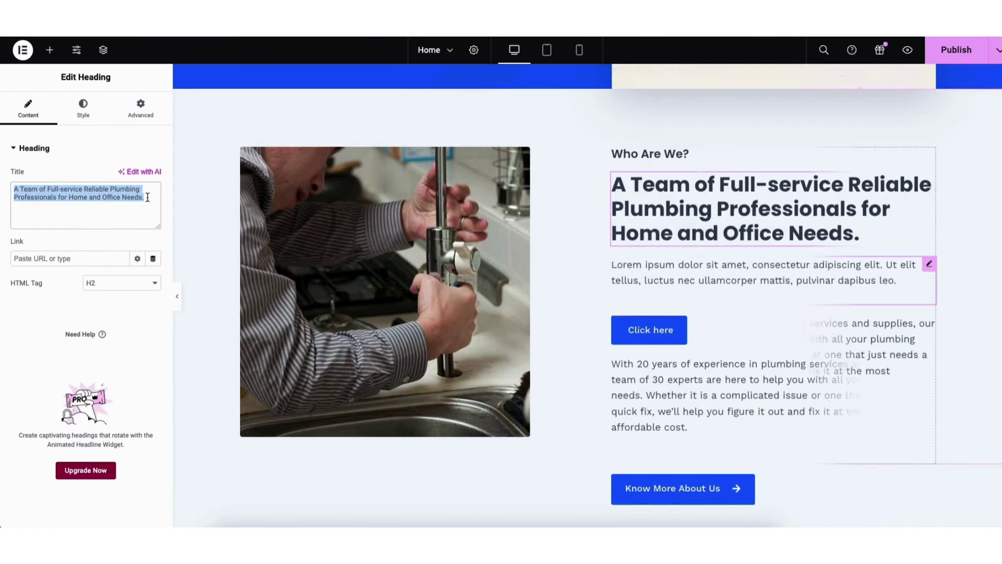
type("This is my demo")
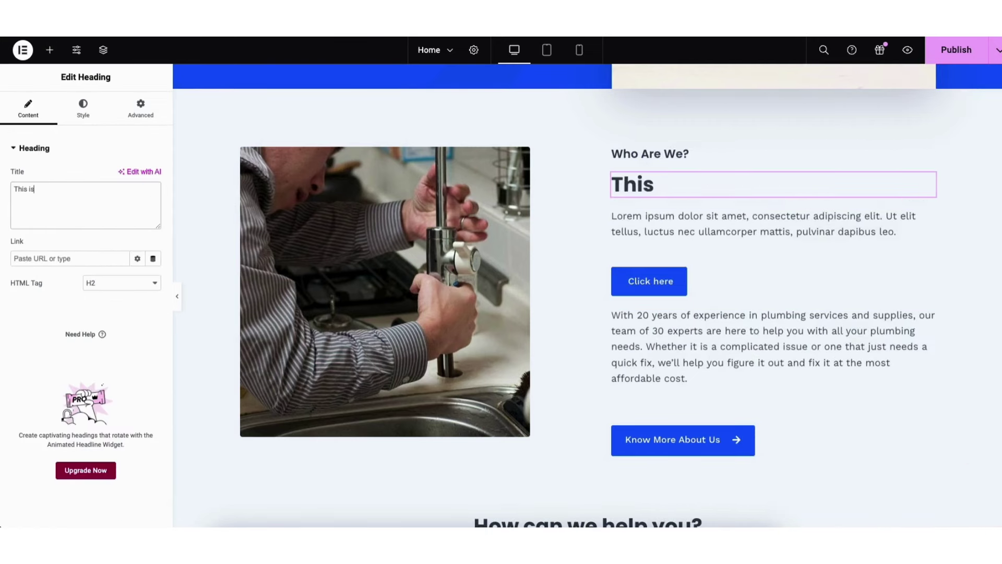